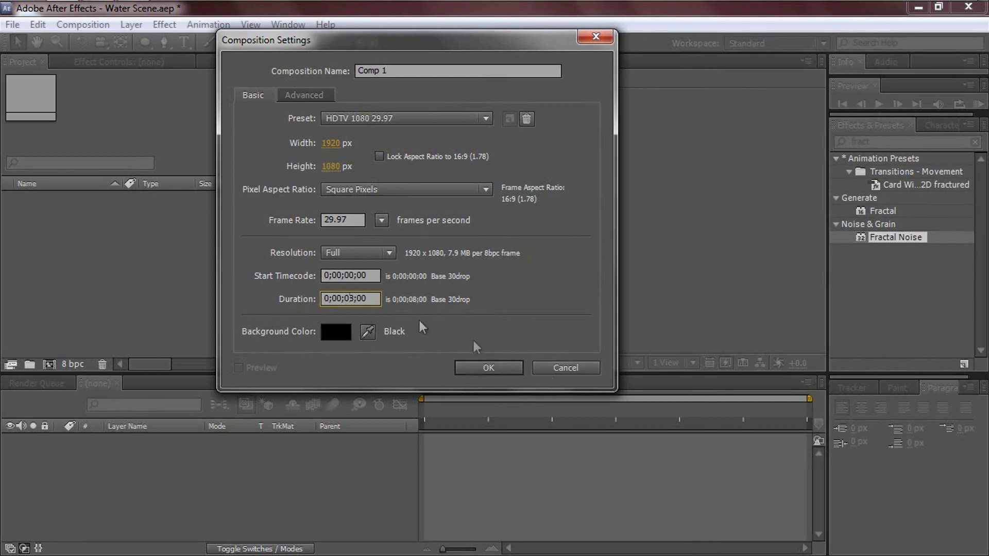
Create an HDTV 1080 29.97 composition with a duration of 8 seconds.
{"action": "type", "text": "3"}
{"action": "left_click", "coordinate": [470, 368]}
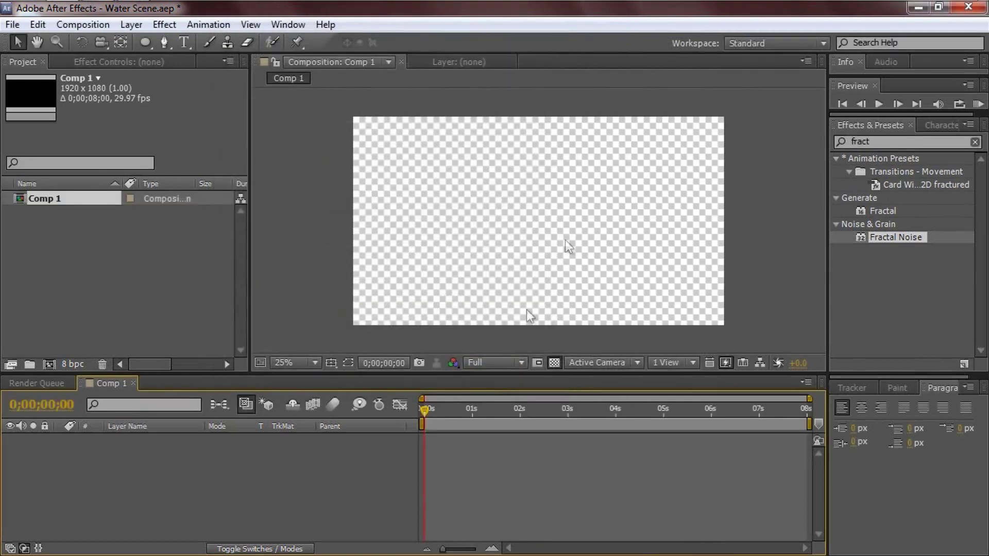
Add a black solid layer at the composition's size, 1920 x 1080 px.
{"action": "right_click", "coordinate": [188, 457]}
{"action": "mouse_move", "coordinate": [292, 309]}
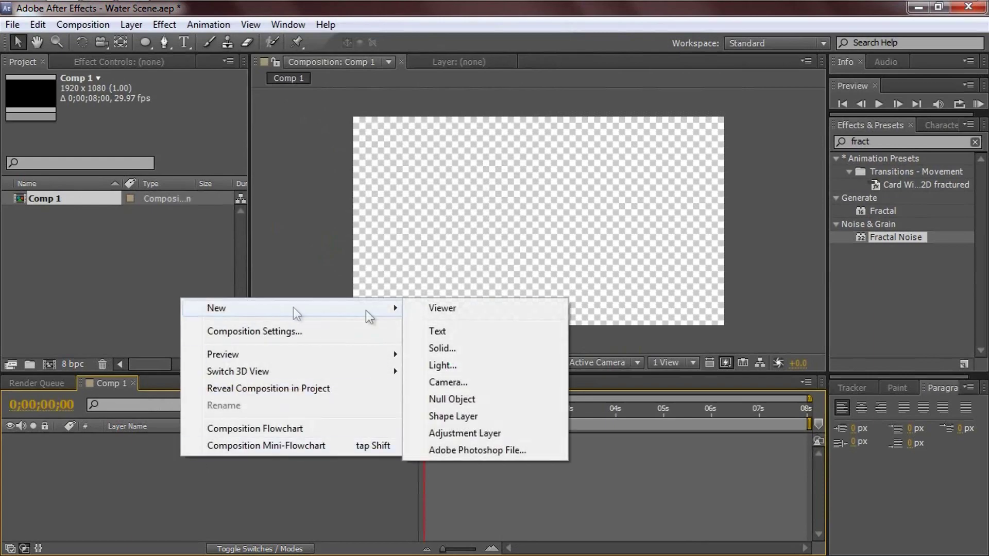
{"action": "left_click", "coordinate": [466, 351]}
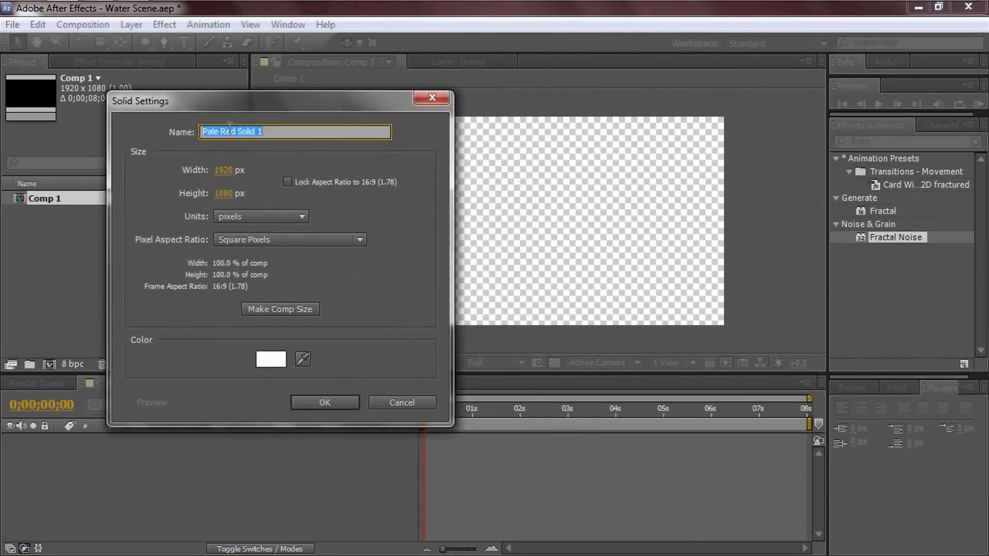
{"action": "left_click", "coordinate": [271, 359]}
{"action": "left_click", "coordinate": [133, 338]}
{"action": "left_click", "coordinate": [468, 148]}
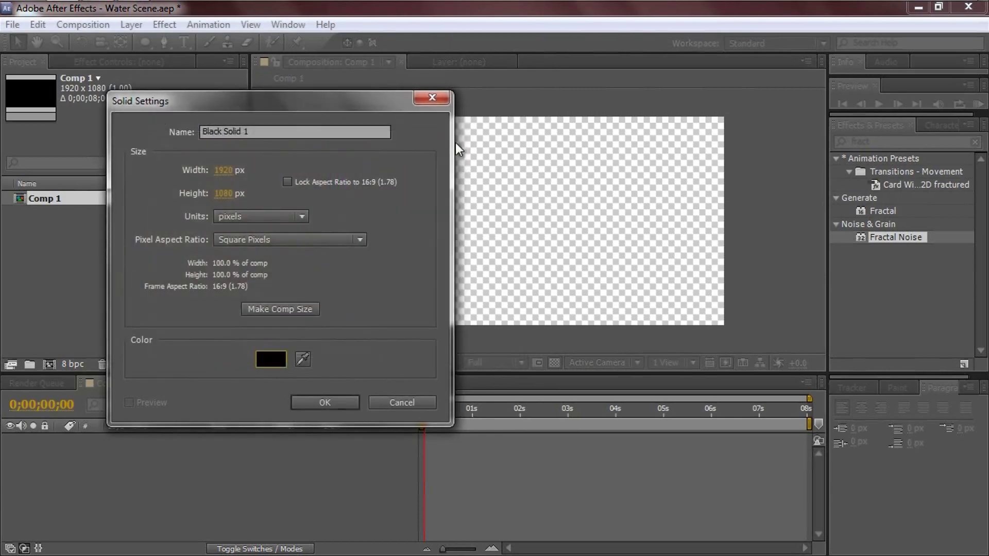
{"action": "left_click", "coordinate": [280, 308]}
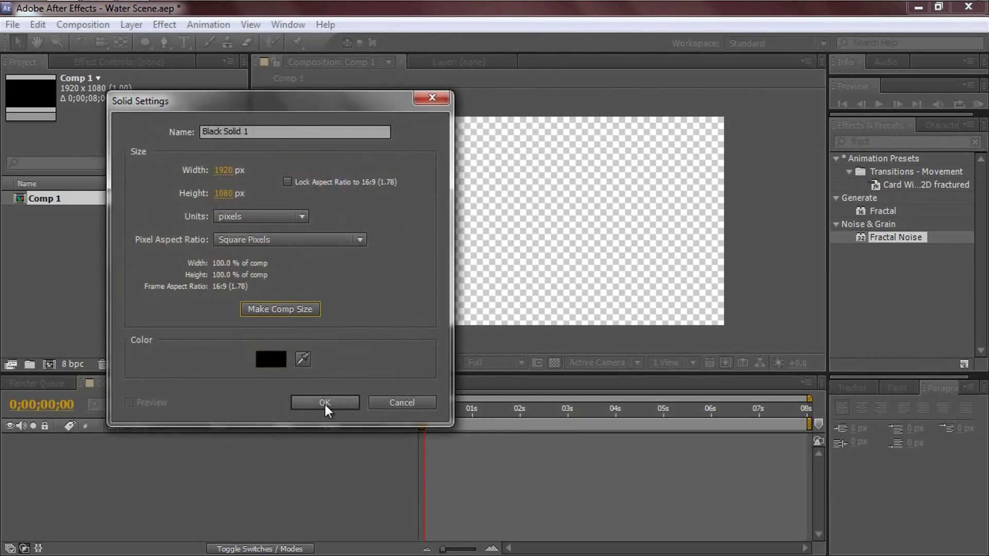
{"action": "left_click", "coordinate": [325, 402]}
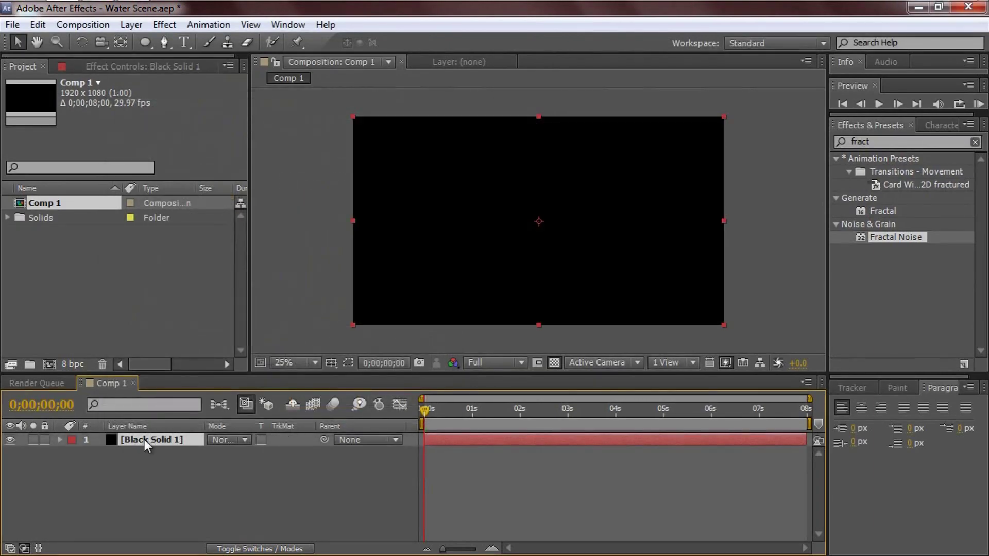
Rename the black solid layer as Scene and keep it selected.
{"action": "key", "text": "Return"}
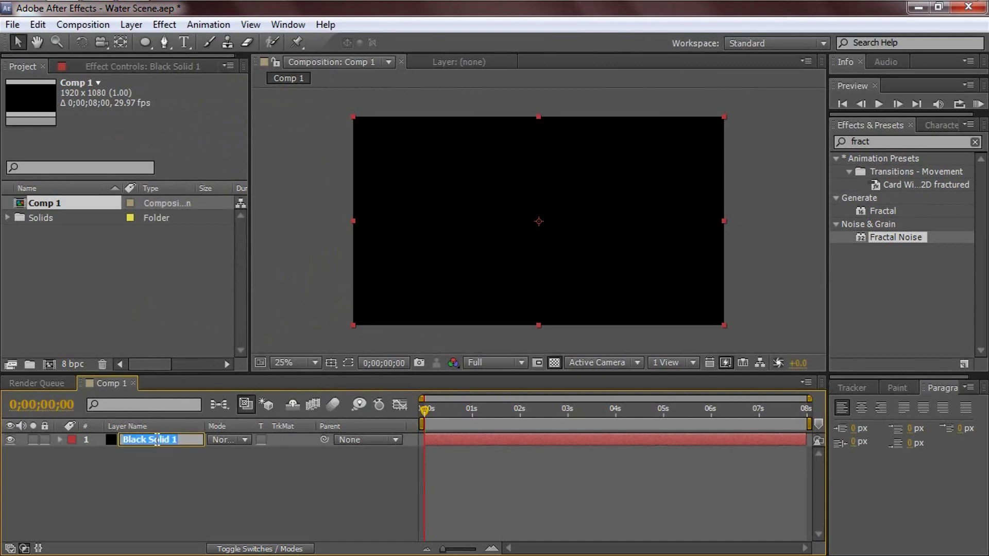
{"action": "type", "text": "Scene"}
{"action": "left_click", "coordinate": [140, 487]}
{"action": "left_click", "coordinate": [140, 440]}
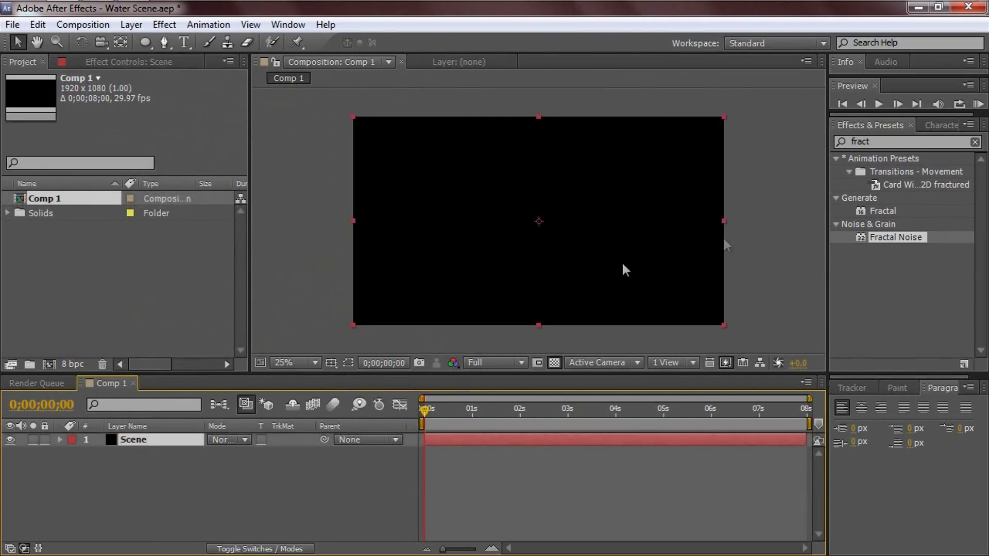
Find the 4-Color Gradient effect and apply it to the Scene layer.
{"action": "key", "text": "ctrl+5"}
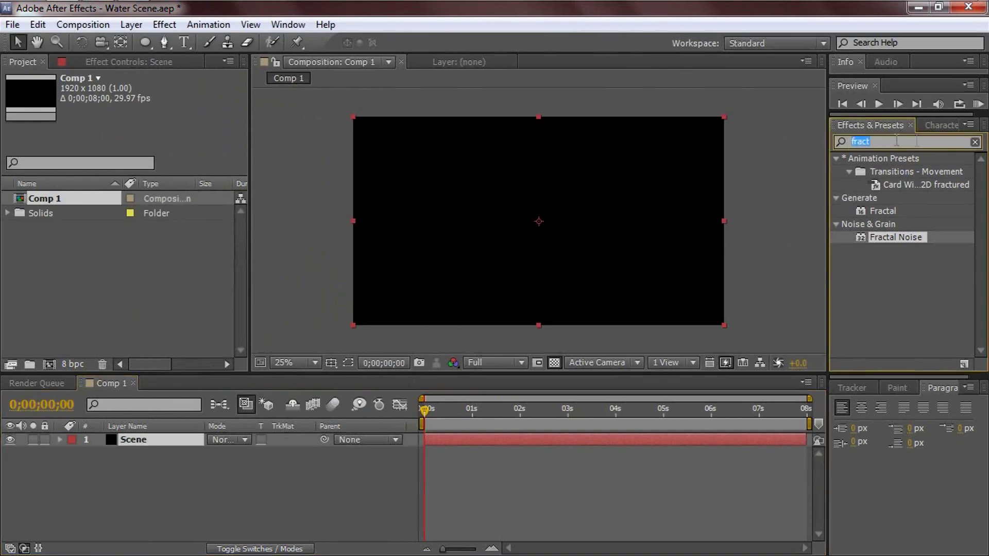
{"action": "left_click", "coordinate": [945, 126]}
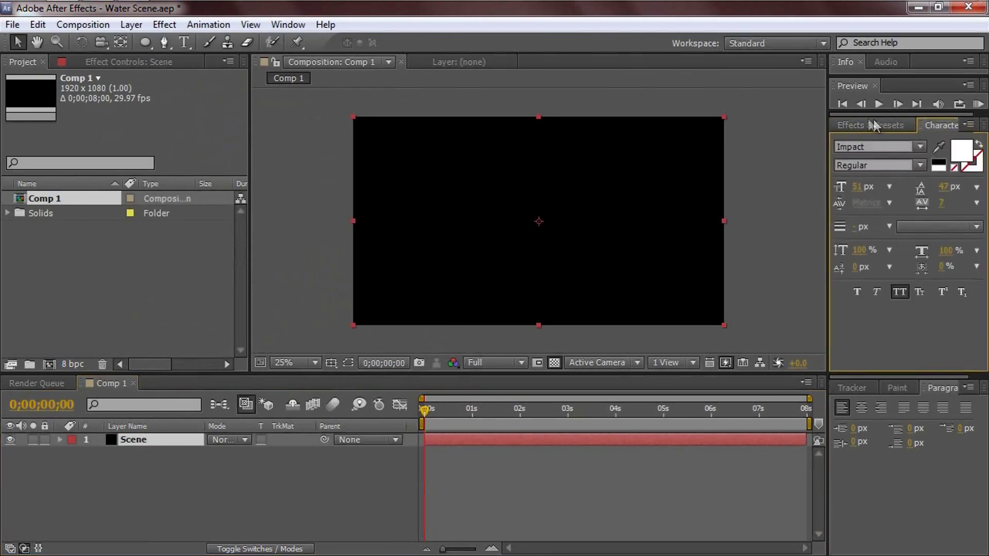
{"action": "left_click", "coordinate": [858, 125]}
{"action": "left_click", "coordinate": [885, 141]}
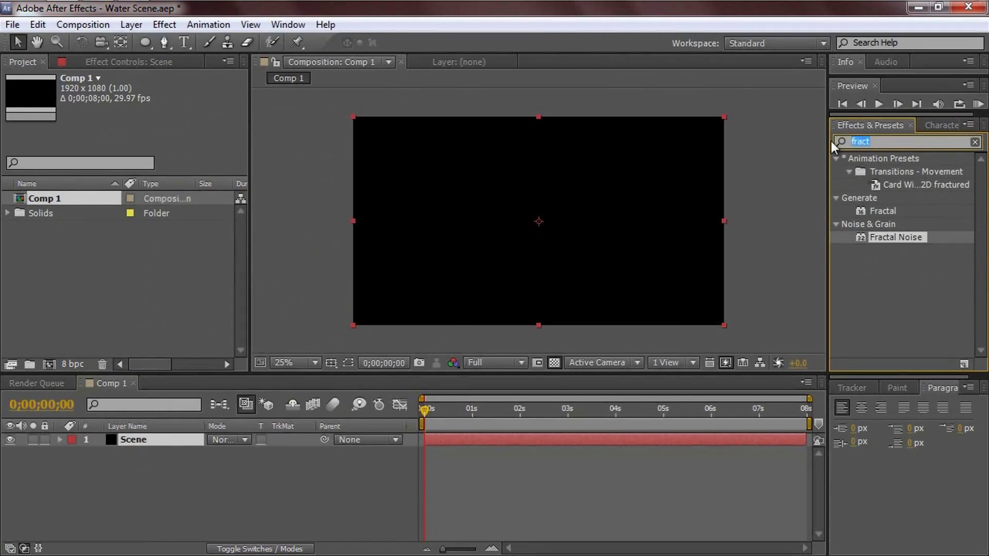
{"action": "type", "text": "4-colo"}
{"action": "left_click", "coordinate": [901, 172]}
{"action": "left_click_drag", "start_coordinate": [908, 171], "coordinate": [565, 236]}
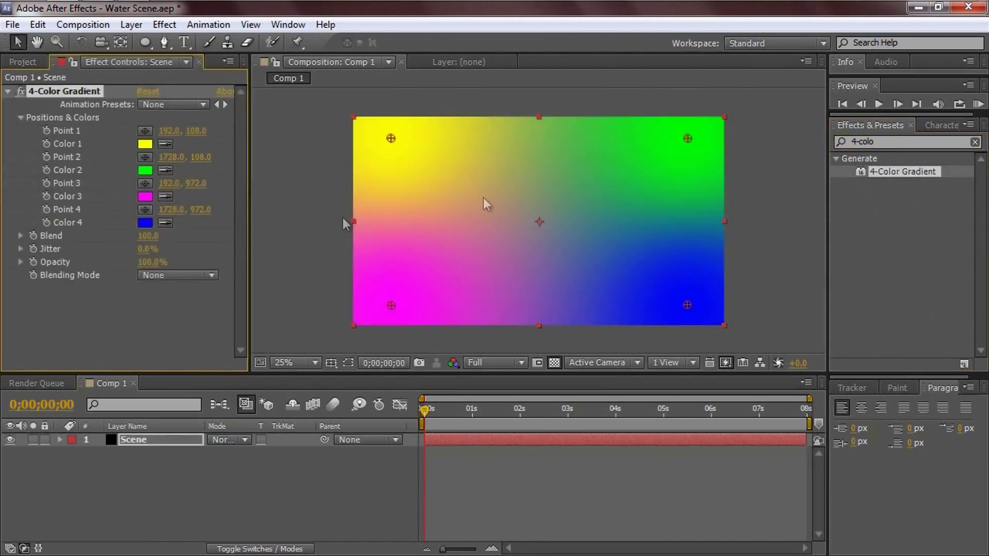
Set Color 1 of the 4-Color Gradient to dark navy blue, hex 0C1A48.
{"action": "left_click", "coordinate": [144, 144]}
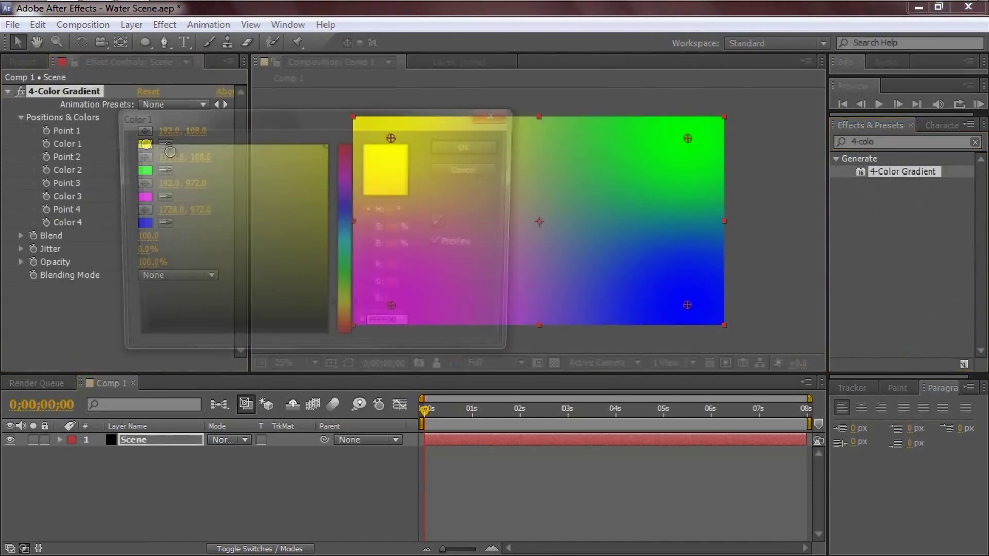
{"action": "left_click_drag", "start_coordinate": [353, 218], "coordinate": [295, 284]}
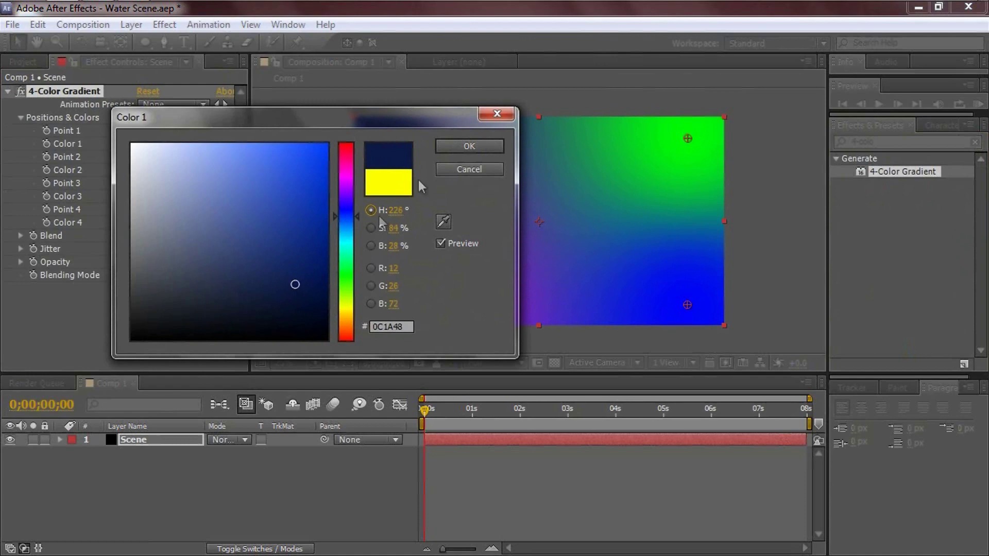
{"action": "left_click", "coordinate": [459, 150]}
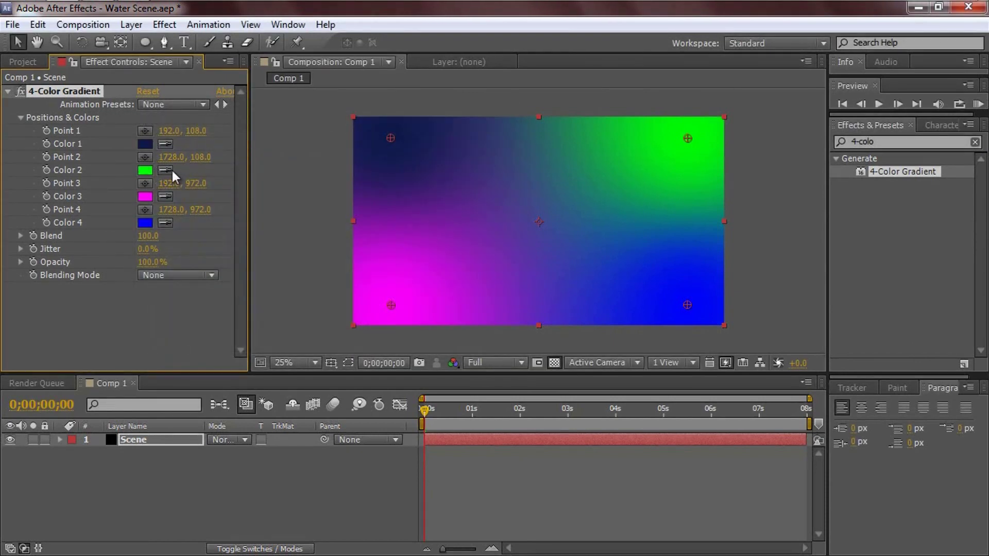
Sample the navy blue of Color 1 with the eyedropper for Colors 2, 3 and 4 of the gradient.
{"action": "left_click", "coordinate": [165, 170]}
{"action": "left_click", "coordinate": [145, 144]}
{"action": "left_click", "coordinate": [147, 174]}
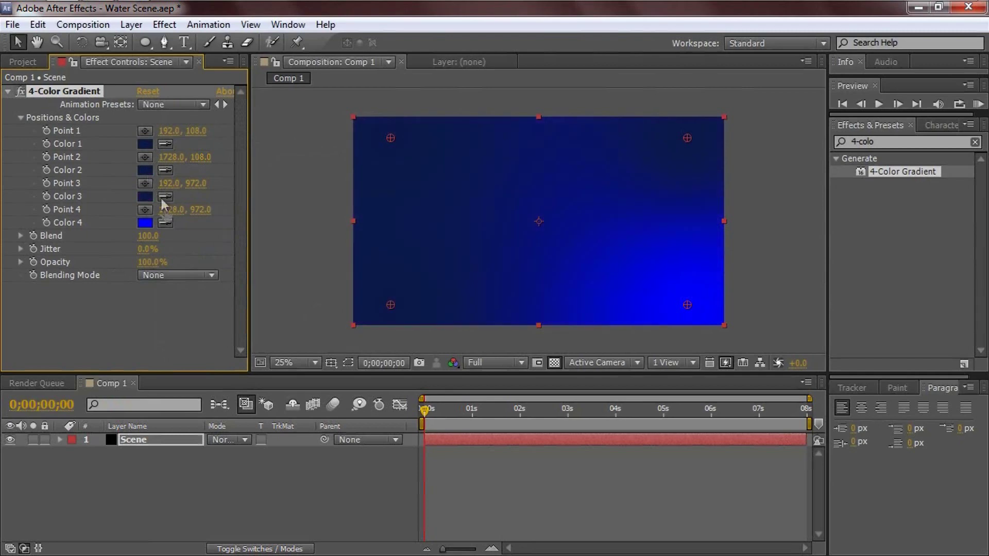
{"action": "left_click", "coordinate": [165, 223]}
{"action": "left_click", "coordinate": [146, 196]}
Set Color 4 of the gradient to a very dark blue, hex 041423.
{"action": "left_click", "coordinate": [140, 224]}
{"action": "left_click", "coordinate": [275, 305]}
{"action": "mouse_move", "coordinate": [276, 305]}
{"action": "left_mouse_down"}
{"action": "mouse_move", "coordinate": [267, 312]}
{"action": "mouse_move", "coordinate": [291, 297]}
{"action": "mouse_move", "coordinate": [287, 308]}
{"action": "mouse_move", "coordinate": [307, 313]}
{"action": "left_mouse_up"}
{"action": "mouse_move", "coordinate": [343, 224]}
{"action": "left_mouse_down"}
{"action": "mouse_move", "coordinate": [344, 215]}
{"action": "mouse_move", "coordinate": [347, 227]}
{"action": "left_mouse_up"}
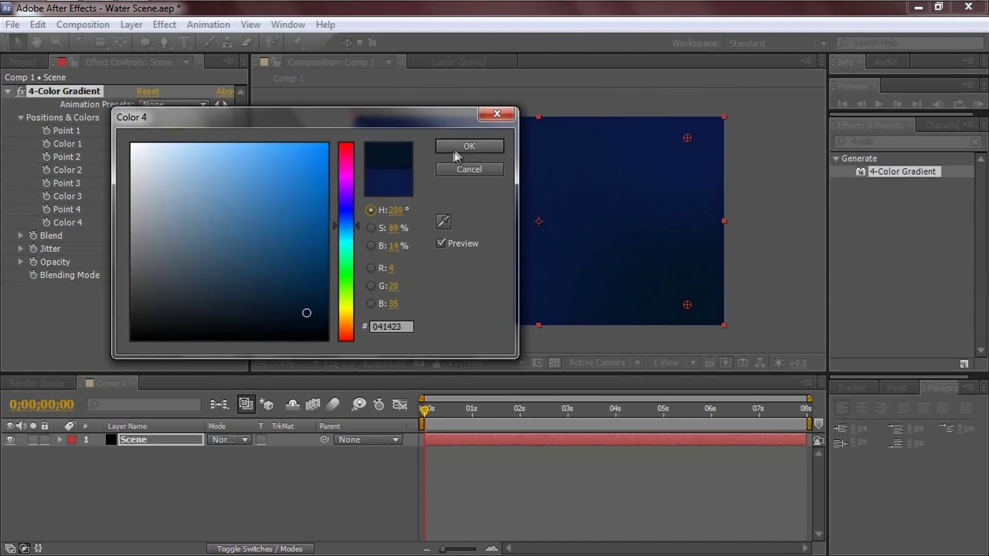
{"action": "left_click", "coordinate": [469, 147]}
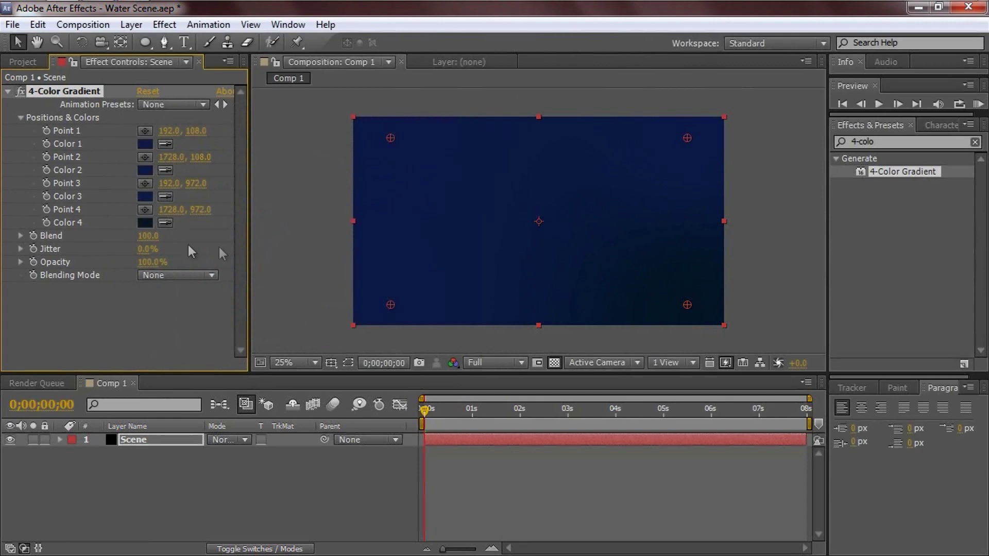
Darken Color 3 of the gradient to a near-black navy, moving the colour picker clear of the preview.
{"action": "left_click", "coordinate": [144, 197]}
{"action": "left_click_drag", "start_coordinate": [305, 265], "coordinate": [273, 311]}
{"action": "mouse_move", "coordinate": [371, 124]}
{"action": "left_mouse_down"}
{"action": "mouse_move", "coordinate": [546, 287]}
{"action": "mouse_move", "coordinate": [801, 340]}
{"action": "left_mouse_up"}
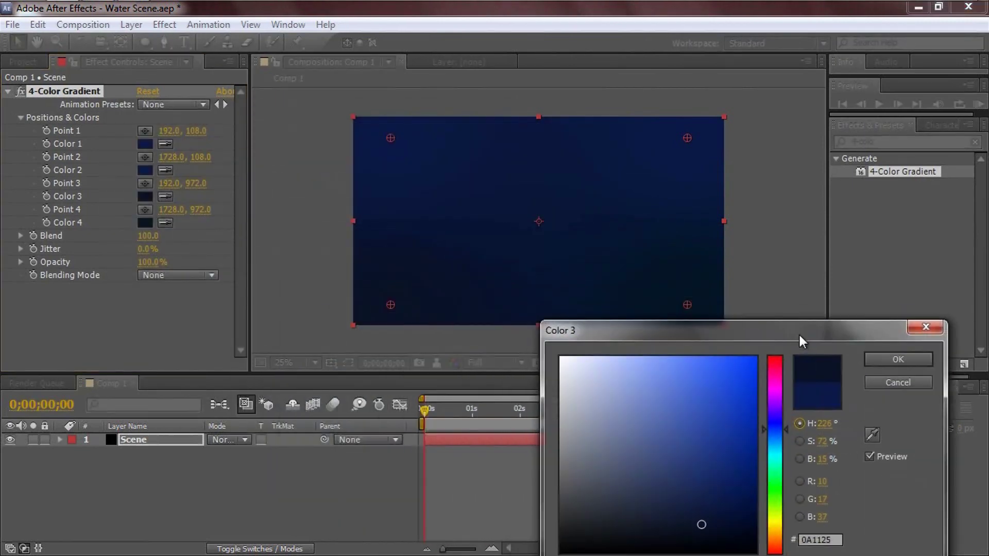
{"action": "mouse_move", "coordinate": [721, 509]}
{"action": "left_mouse_down"}
{"action": "mouse_move", "coordinate": [720, 527]}
{"action": "mouse_move", "coordinate": [731, 536]}
{"action": "left_mouse_up"}
{"action": "left_click", "coordinate": [899, 359]}
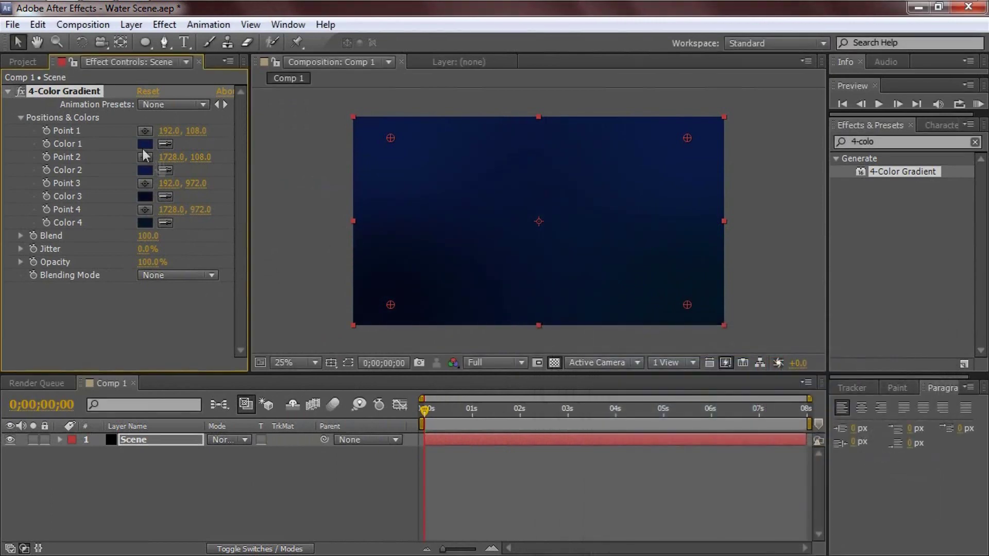
Set Color 2 of the gradient to a brighter sea blue, hex 106794.
{"action": "left_click", "coordinate": [145, 170]}
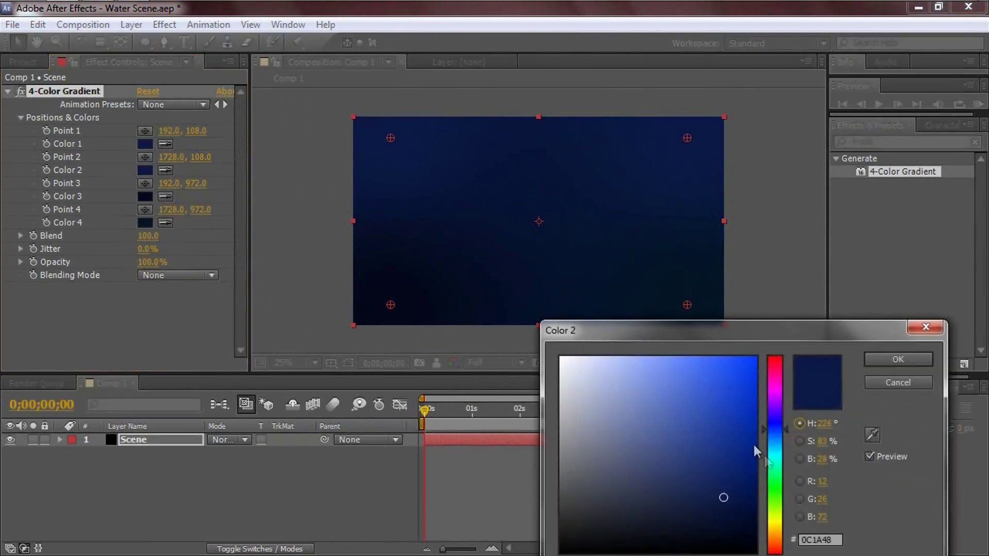
{"action": "mouse_move", "coordinate": [772, 468]}
{"action": "left_mouse_down"}
{"action": "mouse_move", "coordinate": [777, 441]}
{"action": "mouse_move", "coordinate": [730, 454]}
{"action": "left_mouse_up"}
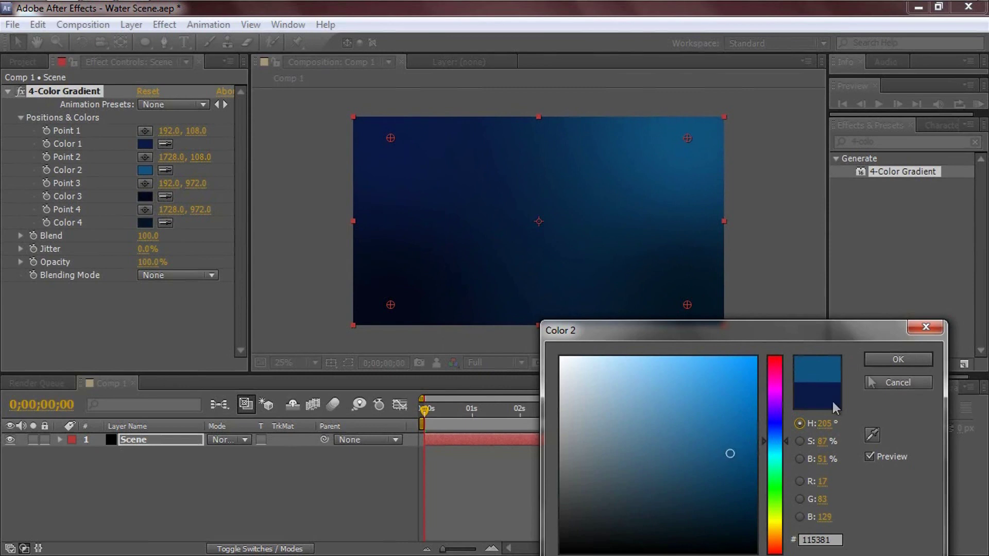
{"action": "left_click", "coordinate": [882, 356]}
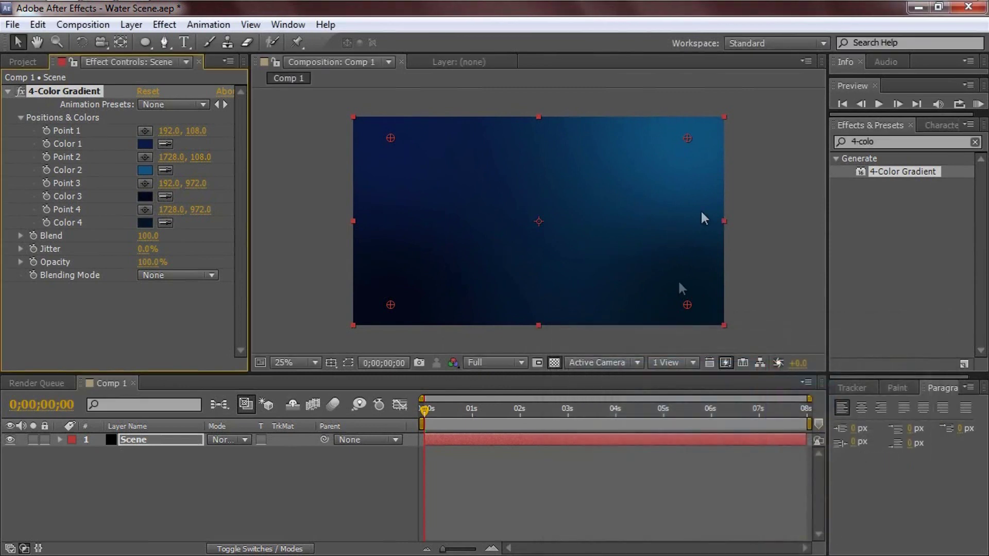
{"action": "left_click", "coordinate": [145, 170]}
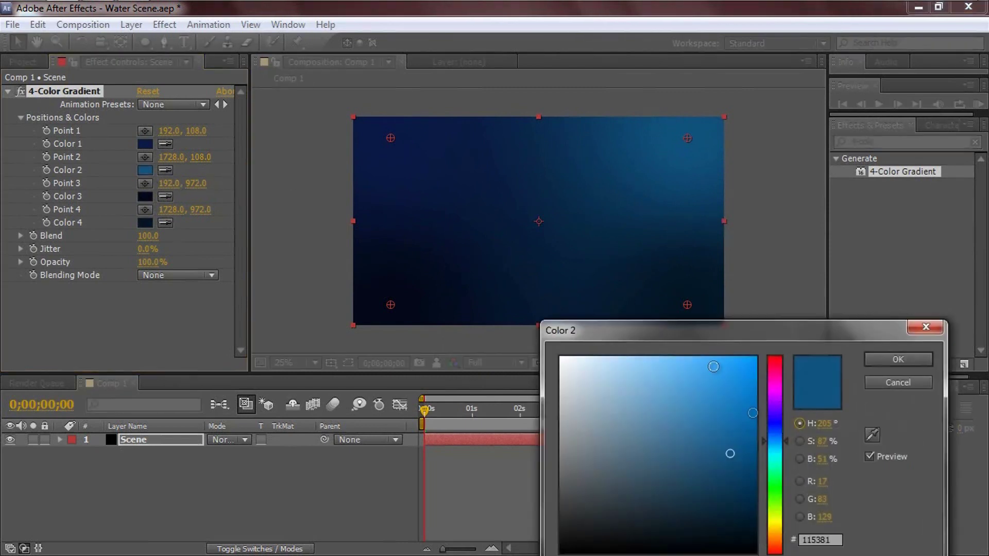
{"action": "left_click", "coordinate": [777, 447]}
{"action": "left_click_drag", "start_coordinate": [778, 446], "coordinate": [736, 439]}
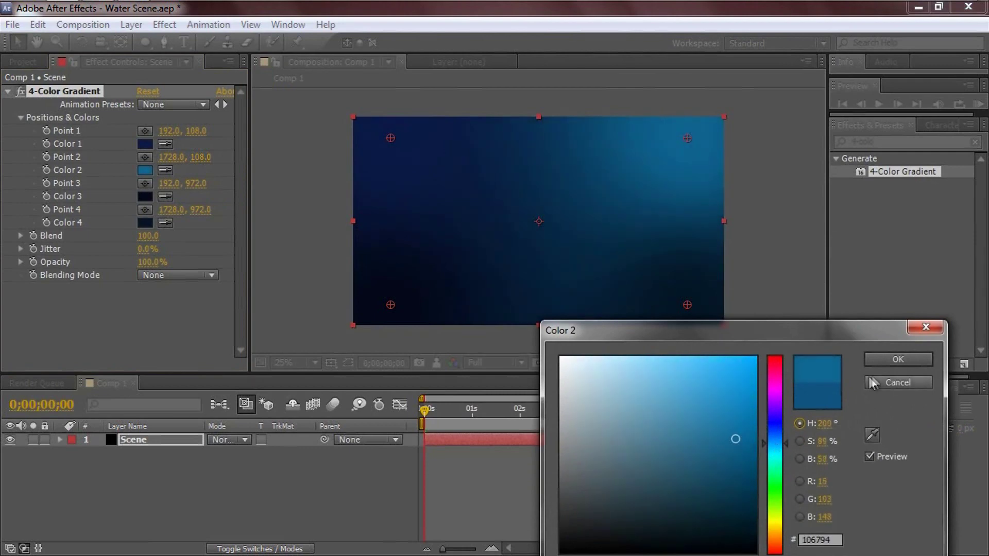
{"action": "left_click", "coordinate": [899, 359]}
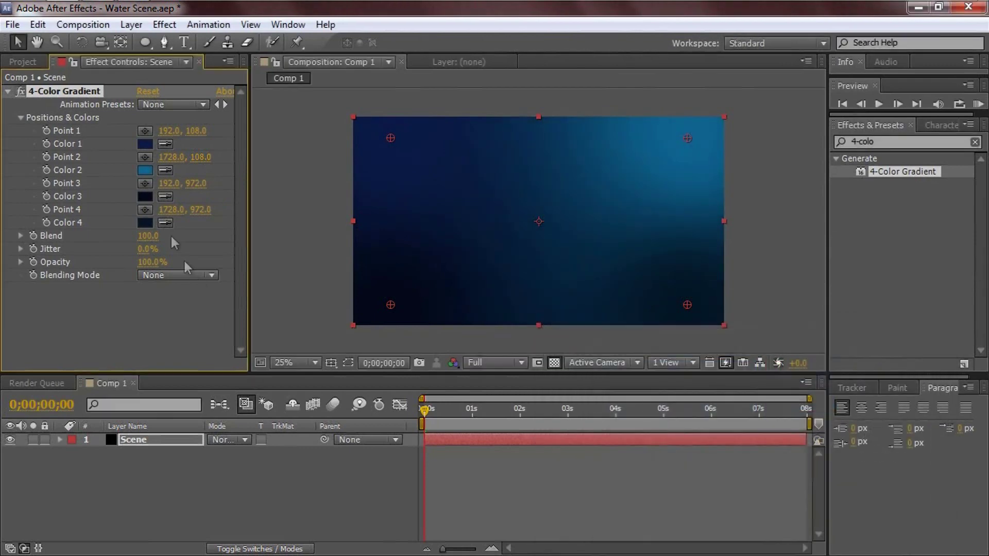
Set the Blend of the 4-Color Gradient to 267 and deselect the layer.
{"action": "left_click_drag", "start_coordinate": [148, 236], "coordinate": [283, 248]}
{"action": "left_click", "coordinate": [785, 245]}
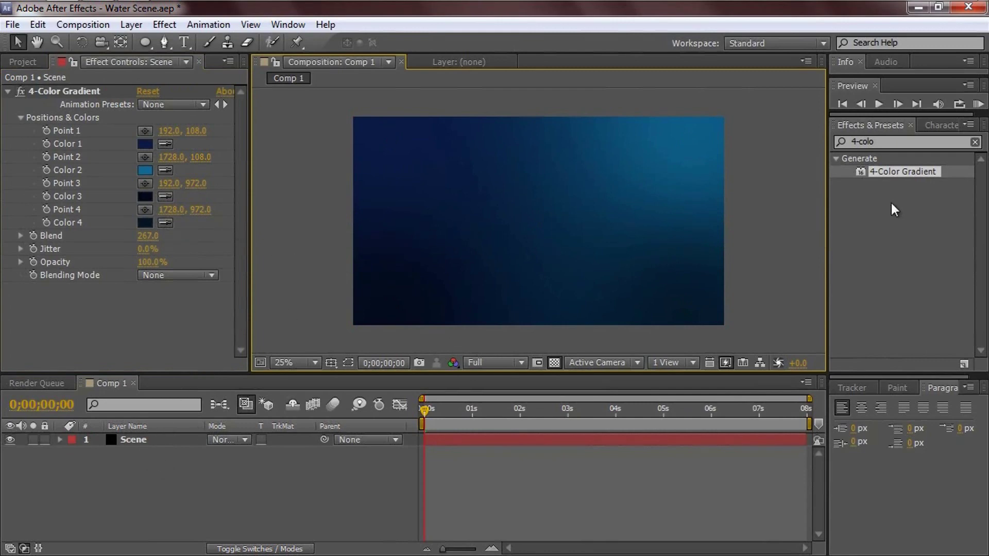
Find the CC Snow effect and apply it to the Scene layer, keeping its default Amount.
{"action": "left_click", "coordinate": [878, 146]}
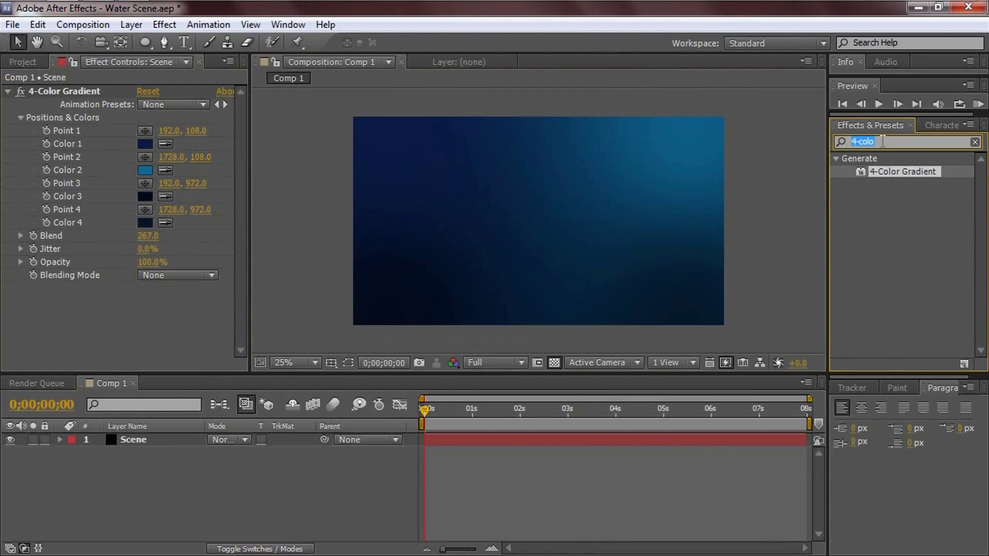
{"action": "type", "text": "cc snow"}
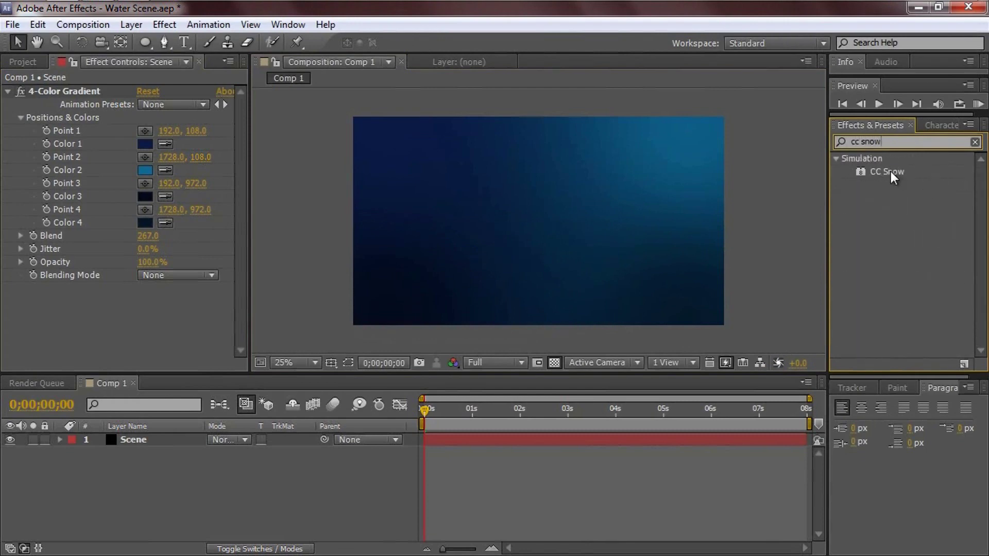
{"action": "left_click_drag", "start_coordinate": [892, 171], "coordinate": [611, 229]}
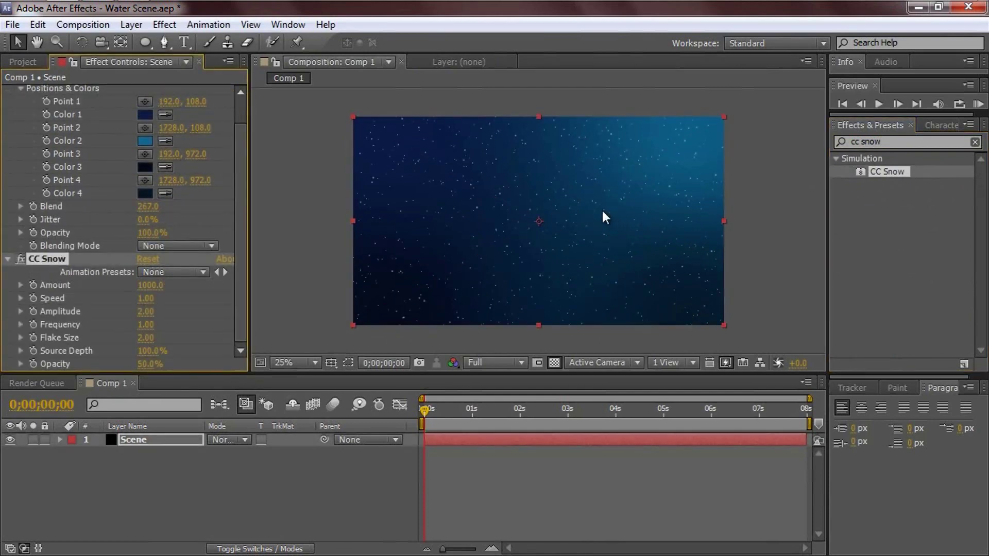
{"action": "left_click", "coordinate": [148, 286]}
{"action": "left_click", "coordinate": [850, 242]}
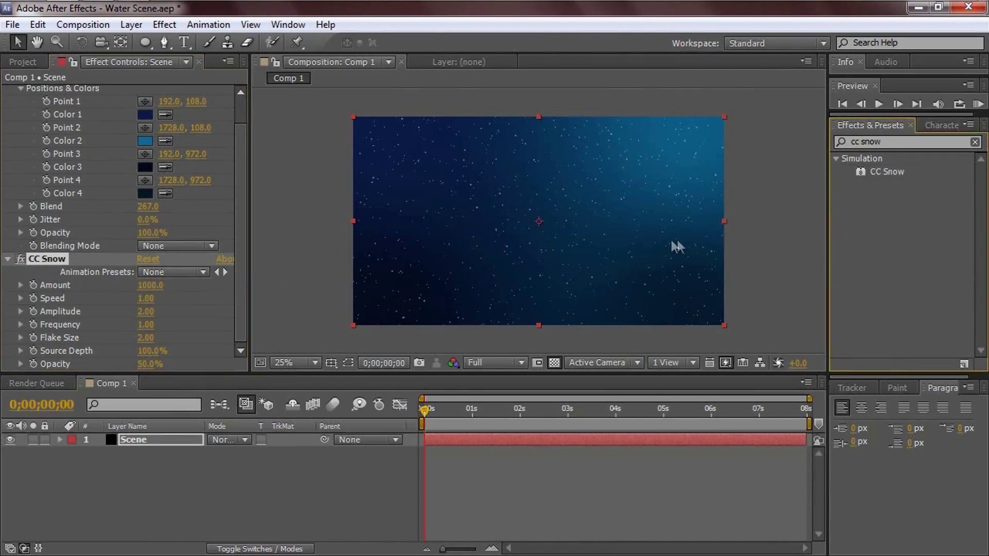
Check the snow's motion along the timeline, set the CC Snow Speed to -0.20, and return to the first frame.
{"action": "left_click", "coordinate": [146, 298]}
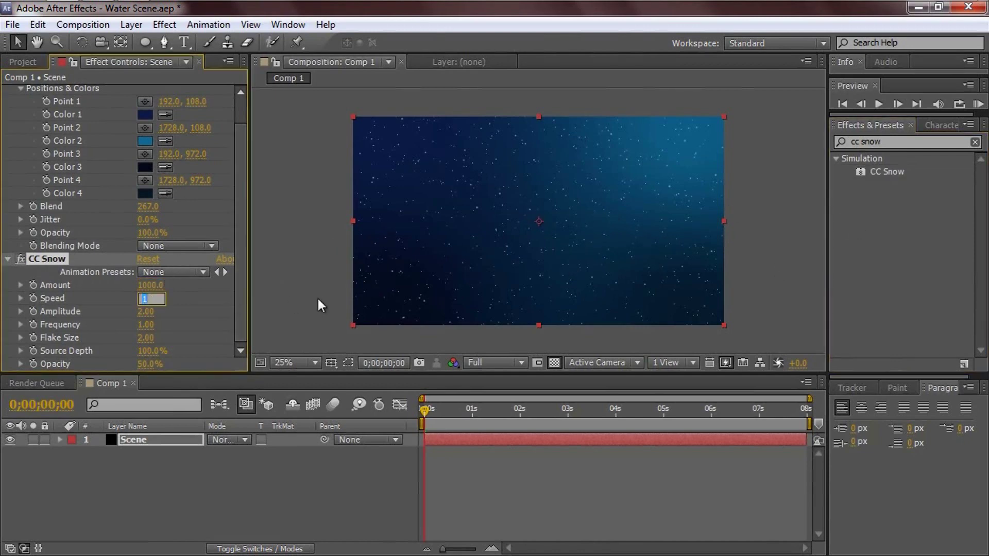
{"action": "left_click_drag", "start_coordinate": [425, 410], "coordinate": [739, 421]}
{"action": "left_click", "coordinate": [146, 298]}
{"action": "type", "text": "-0"}
{"action": "type", "text": "."}
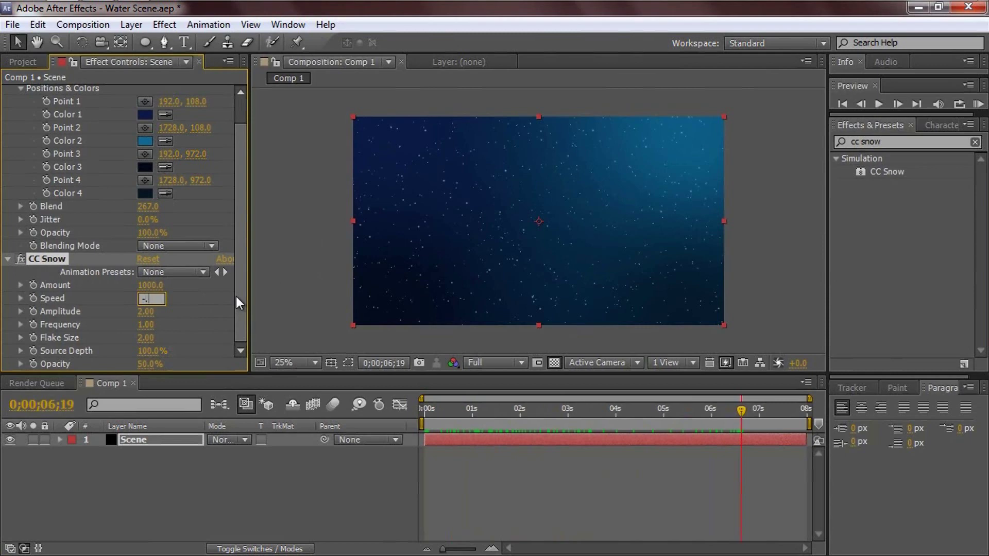
{"action": "type", "text": "20"}
{"action": "key", "text": "Return"}
{"action": "mouse_move", "coordinate": [432, 415]}
{"action": "left_mouse_down"}
{"action": "mouse_move", "coordinate": [691, 423]}
{"action": "mouse_move", "coordinate": [415, 425]}
{"action": "left_mouse_up"}
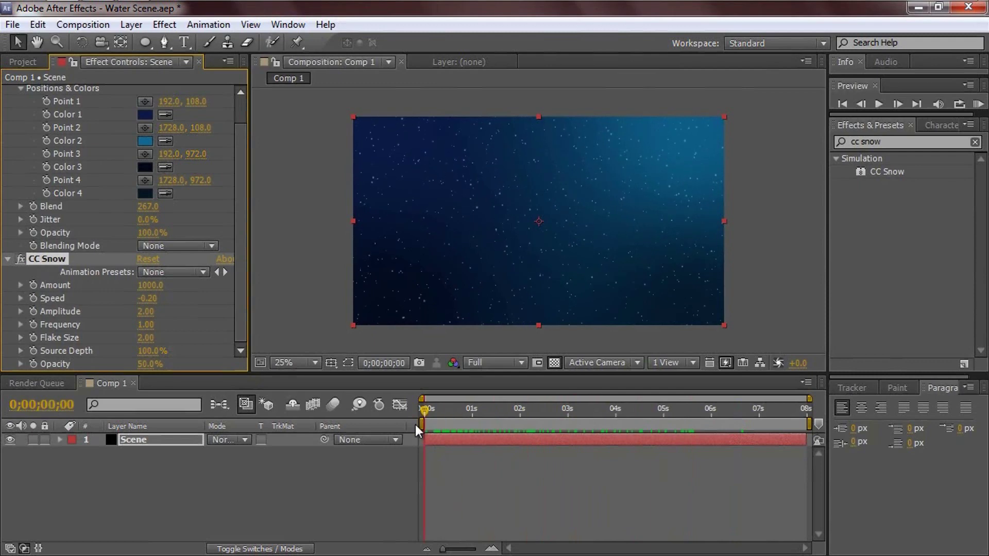
{"action": "left_click", "coordinate": [153, 441]}
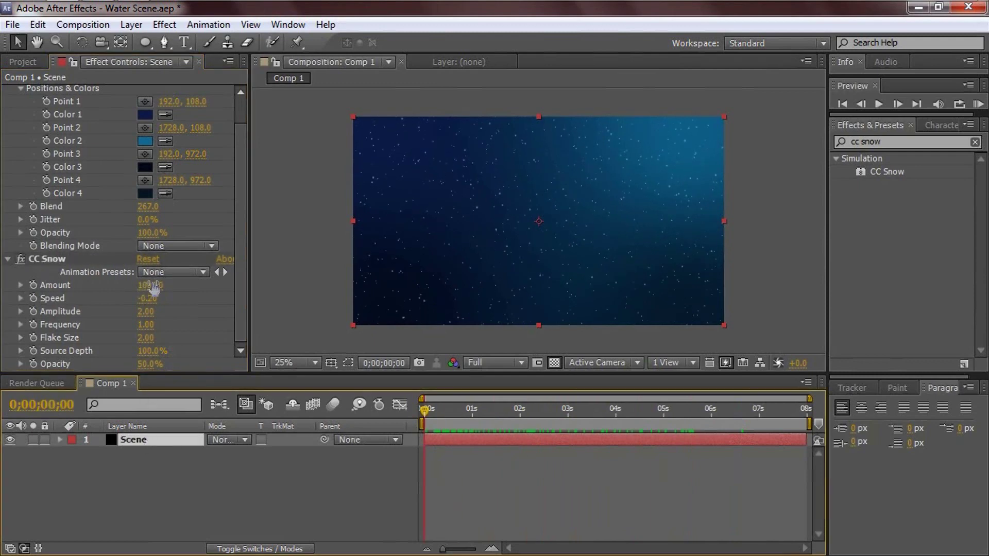
Set the CC Snow Amount to 20 and check the particles along the timeline and at closer zoom.
{"action": "left_click_drag", "start_coordinate": [155, 289], "coordinate": [123, 293]}
{"action": "left_click_drag", "start_coordinate": [437, 421], "coordinate": [386, 431]}
{"action": "key", "text": "period"}
{"action": "key", "text": "period"}
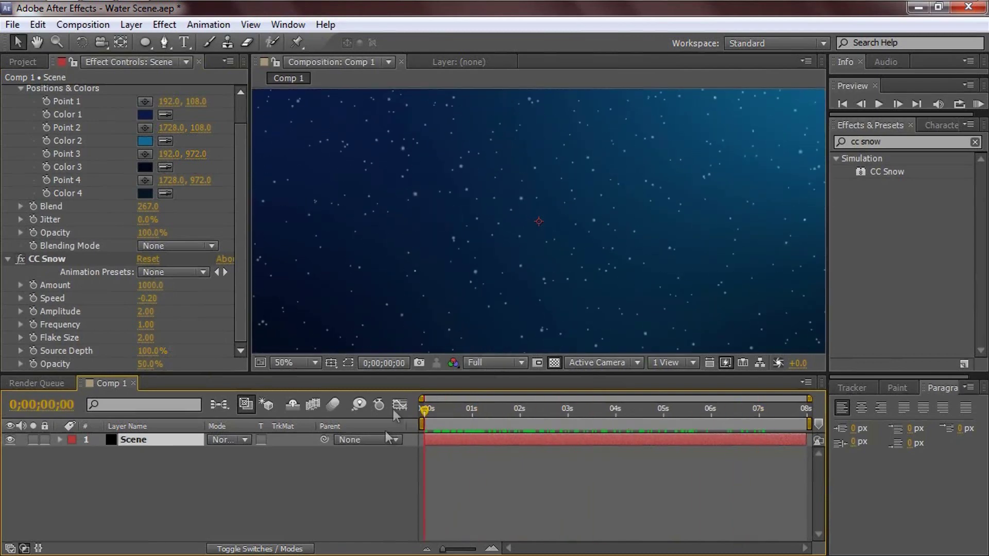
{"action": "key", "text": "comma"}
{"action": "key", "text": "comma"}
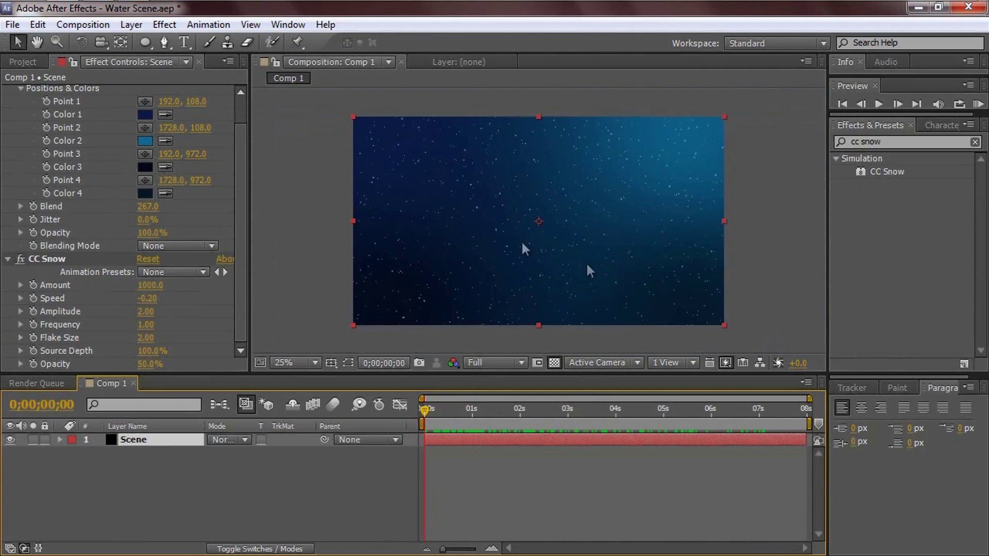
{"action": "left_click", "coordinate": [149, 286]}
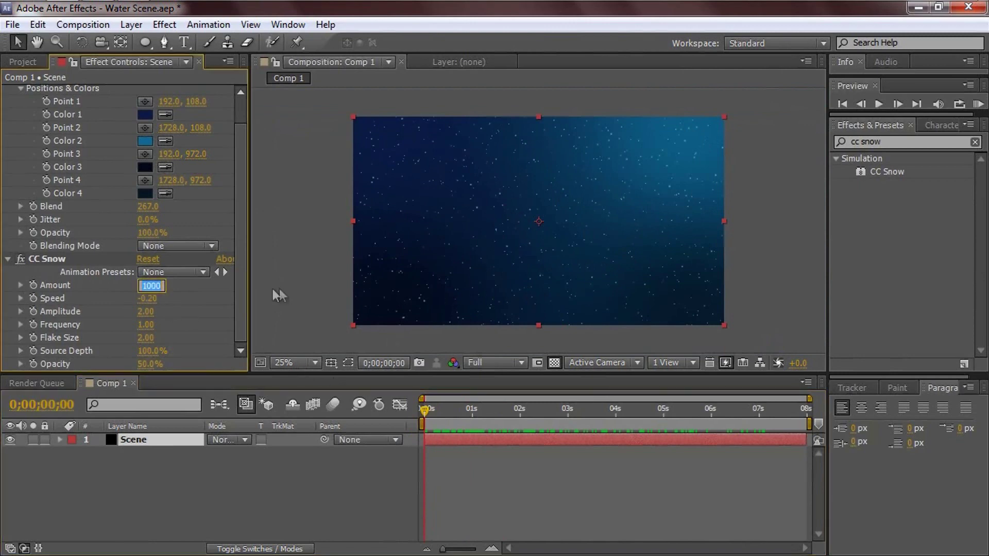
{"action": "type", "text": "20"}
{"action": "key", "text": "Return"}
{"action": "left_click_drag", "start_coordinate": [494, 409], "coordinate": [394, 422]}
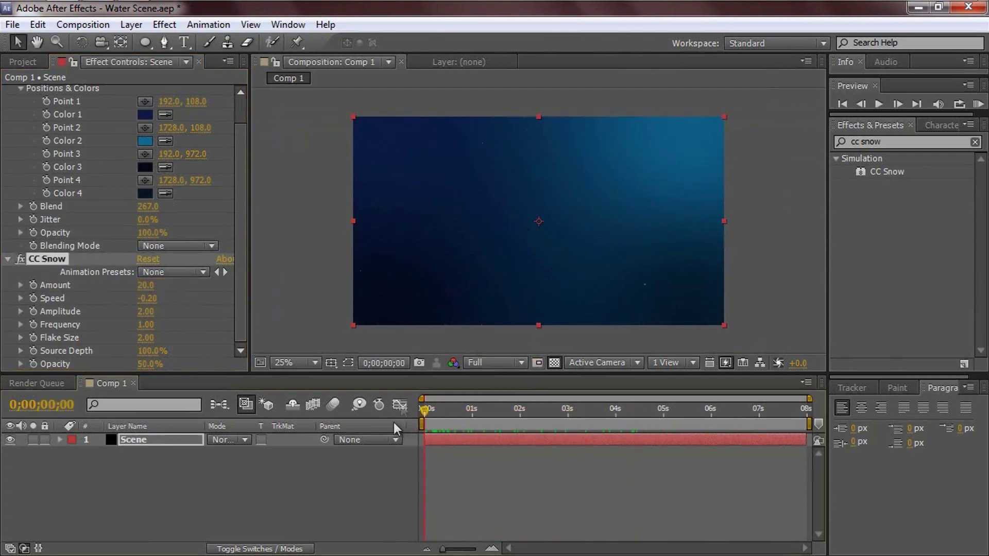
{"action": "scroll", "coordinate": [503, 236], "scroll_direction": "up", "scroll_amount": 2}
{"action": "scroll", "coordinate": [444, 247], "scroll_direction": "down", "scroll_amount": 2}
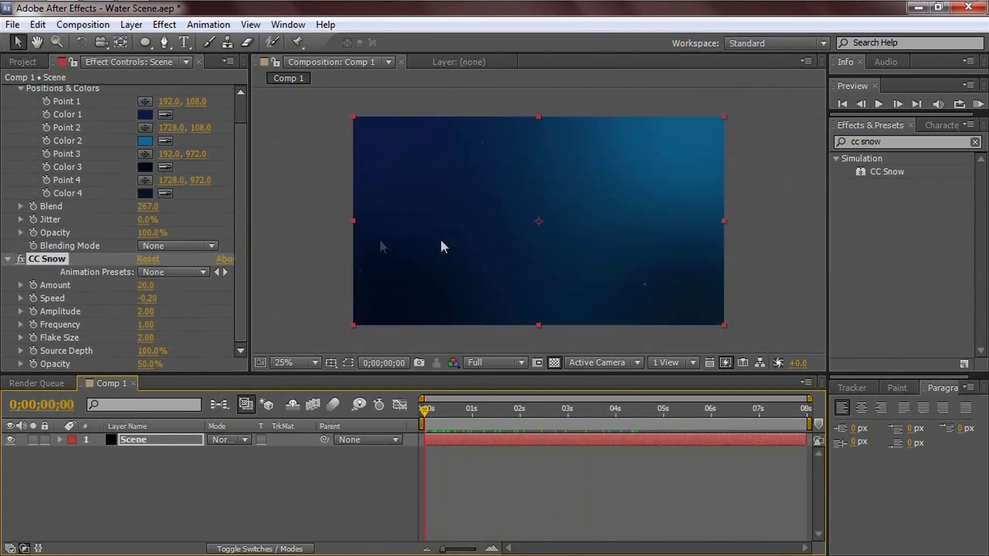
Lower the Amplitude of the CC Snow effect to 0.73.
{"action": "left_click_drag", "start_coordinate": [143, 318], "coordinate": [32, 325]}
{"action": "right_click", "coordinate": [32, 324]}
{"action": "left_click", "coordinate": [80, 334]}
{"action": "key", "text": "Escape"}
{"action": "left_click_drag", "start_coordinate": [144, 311], "coordinate": [171, 315]}
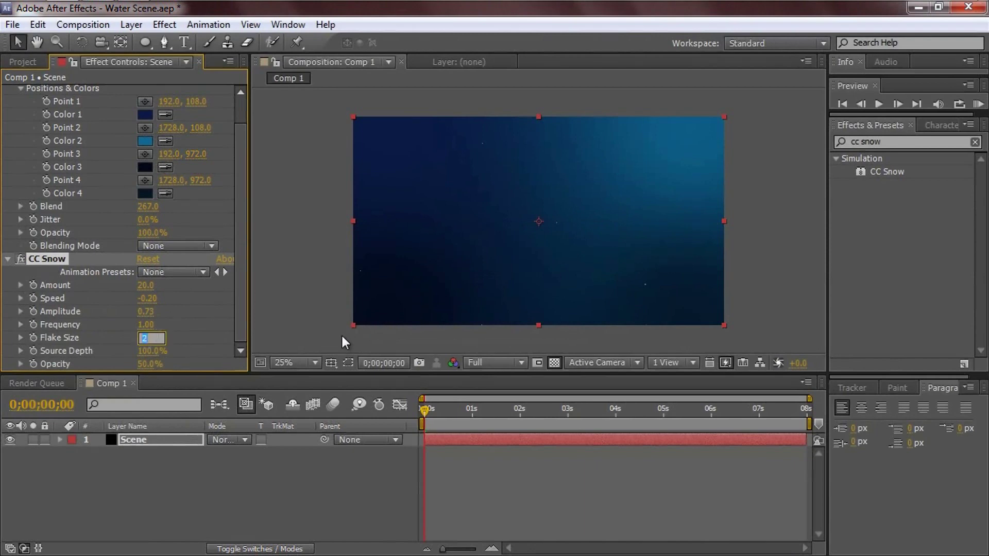
Set the CC Snow Flake Size to 5 and its Opacity to 26%, checking the result along the timeline.
{"action": "type", "text": "5"}
{"action": "key", "text": "Return"}
{"action": "left_click_drag", "start_coordinate": [440, 406], "coordinate": [334, 426]}
{"action": "left_click_drag", "start_coordinate": [139, 368], "coordinate": [129, 368]}
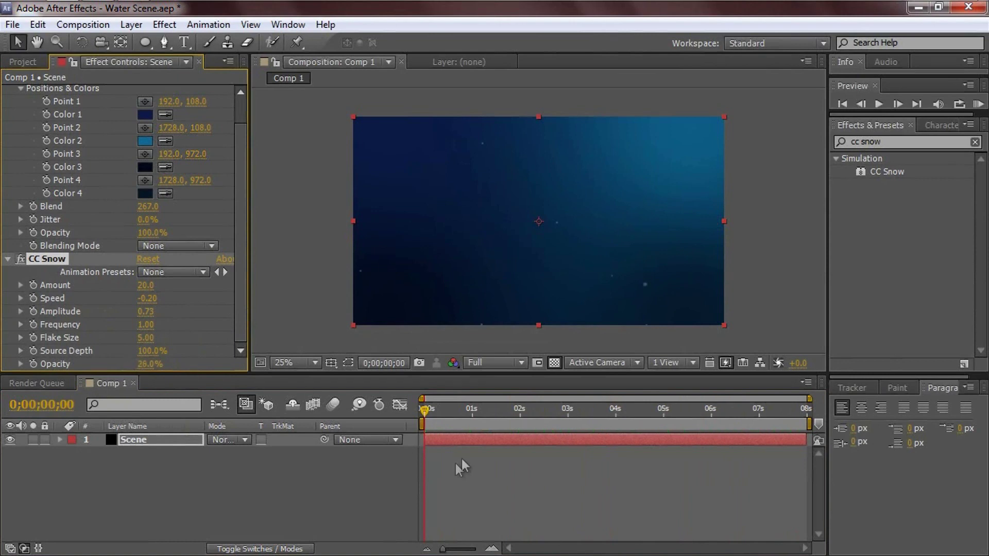
{"action": "left_click_drag", "start_coordinate": [426, 410], "coordinate": [297, 443]}
Deselect the Scene layer and create a new white composition-sized solid of 1920 × 1080 px above it.
{"action": "left_click", "coordinate": [897, 142]}
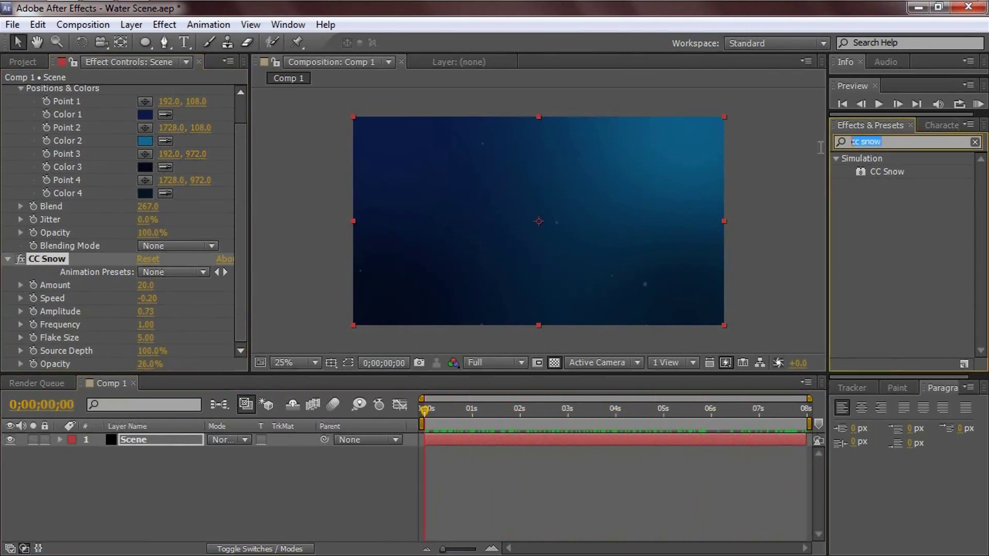
{"action": "left_click", "coordinate": [212, 488]}
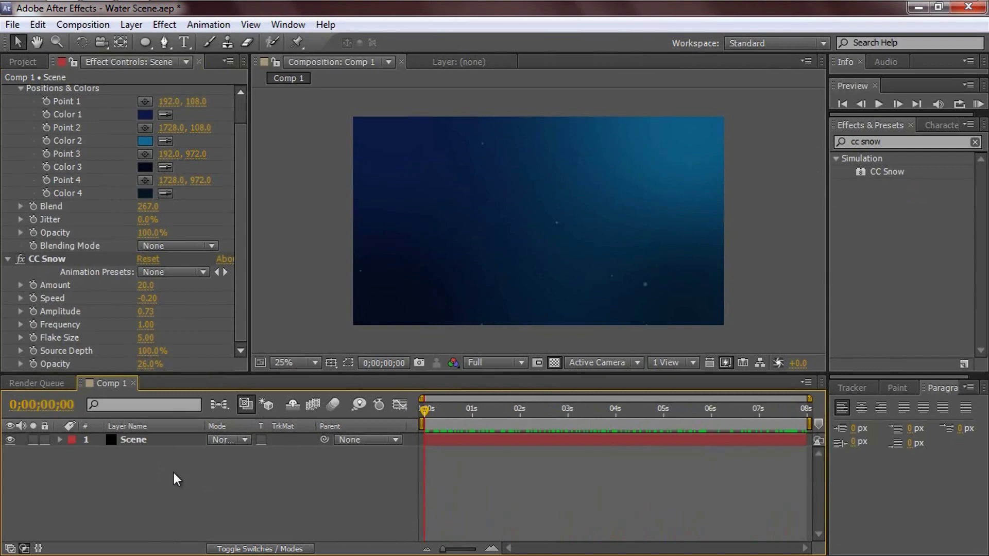
{"action": "right_click", "coordinate": [147, 461]}
{"action": "mouse_move", "coordinate": [240, 313]}
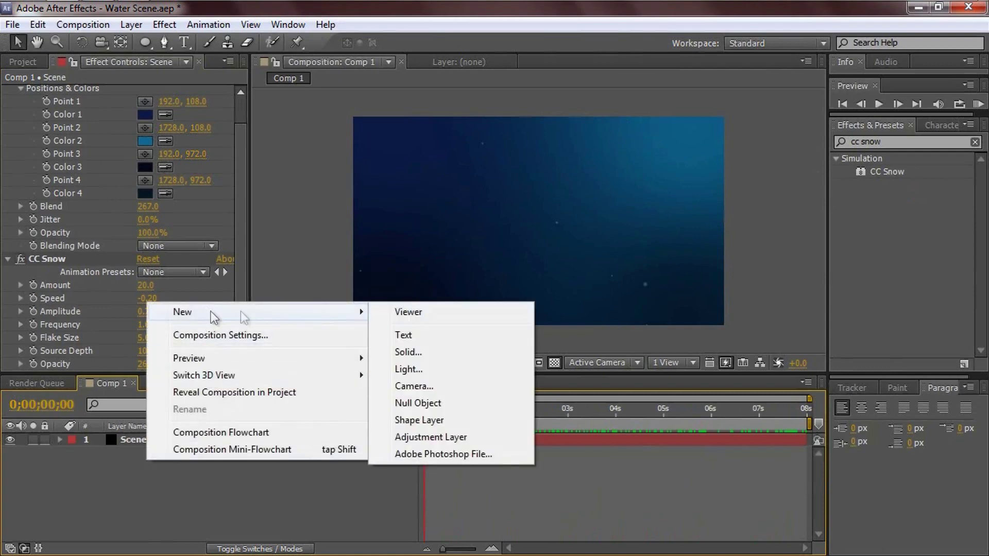
{"action": "left_click", "coordinate": [408, 352]}
{"action": "left_click", "coordinate": [283, 309]}
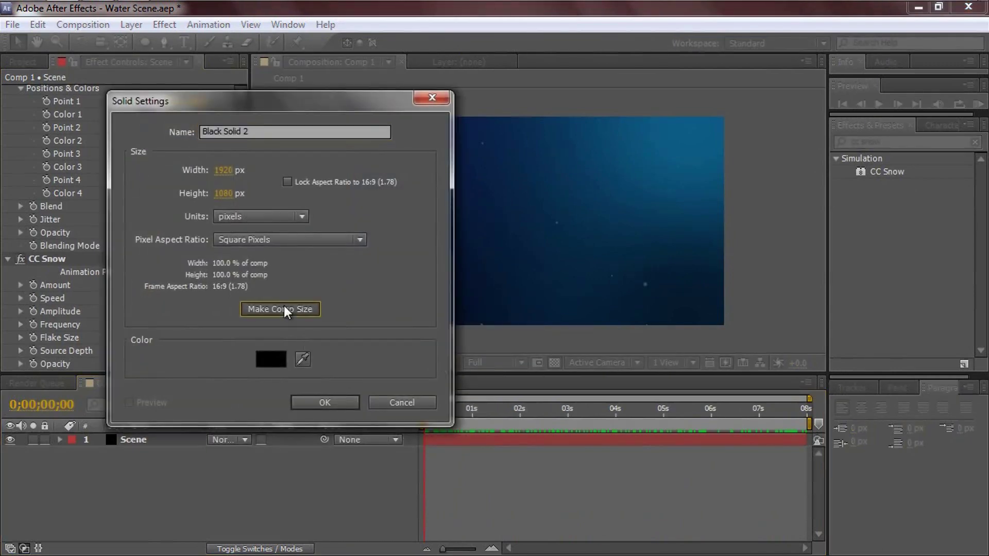
{"action": "left_click", "coordinate": [271, 359]}
{"action": "left_click_drag", "start_coordinate": [618, 419], "coordinate": [523, 354]}
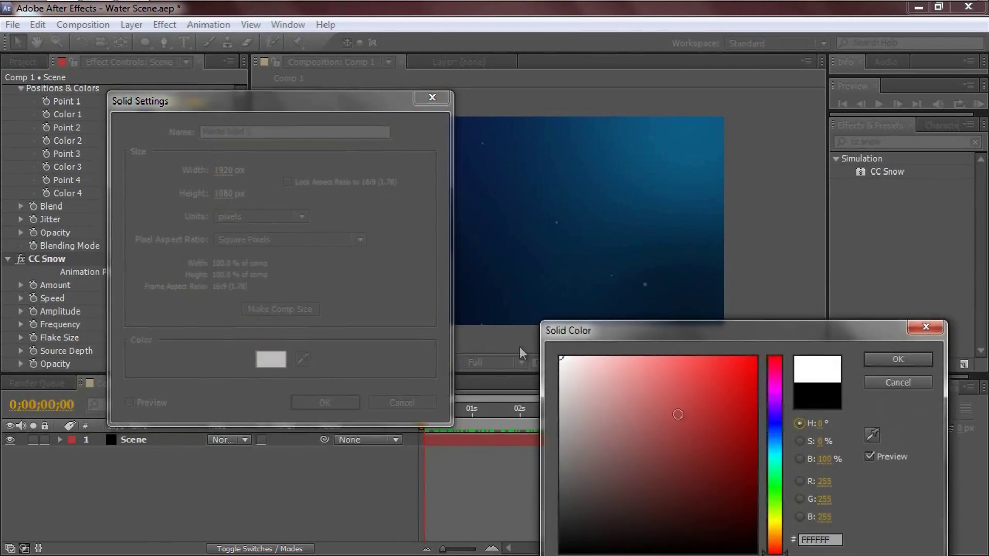
{"action": "left_click_drag", "start_coordinate": [783, 447], "coordinate": [779, 424]}
{"action": "left_click", "coordinate": [562, 362]}
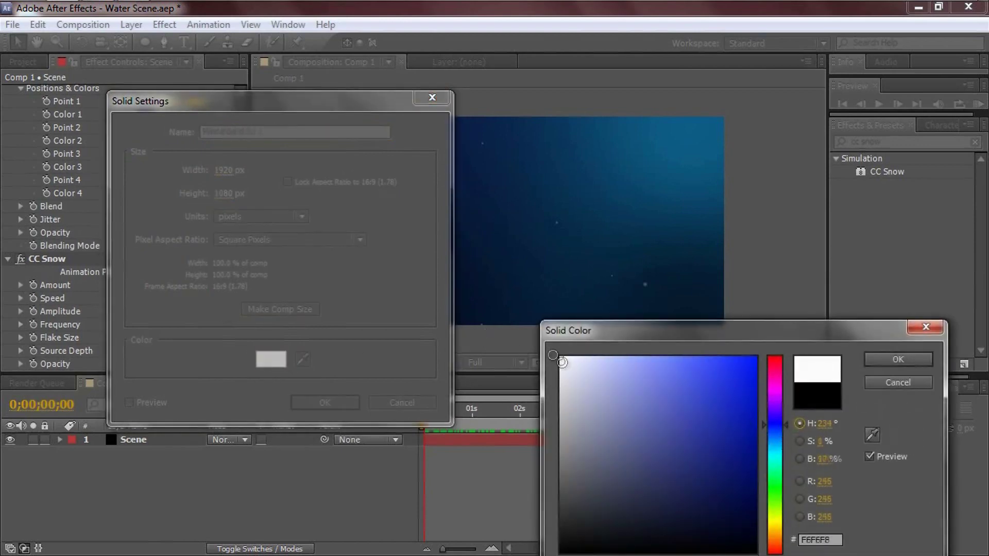
{"action": "left_click", "coordinate": [898, 359]}
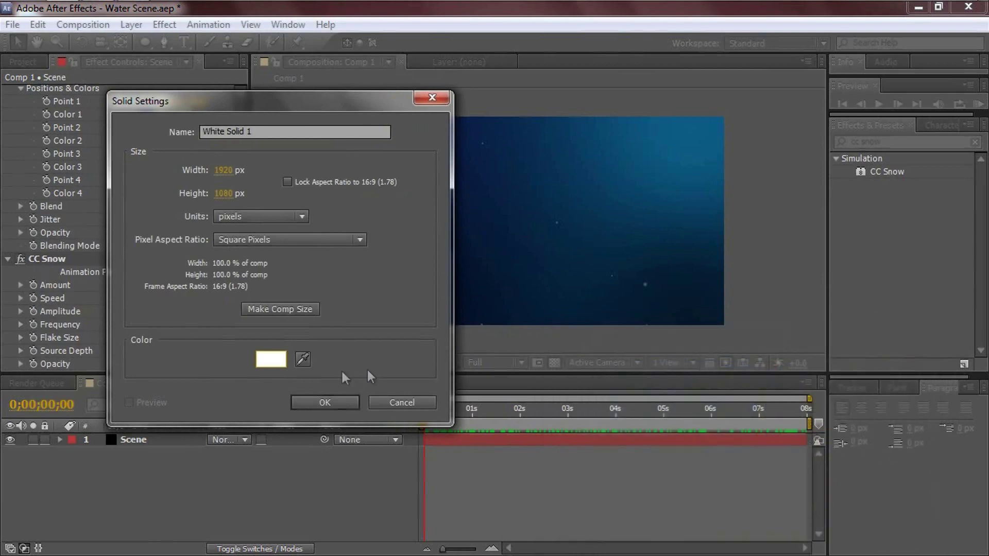
{"action": "left_click", "coordinate": [327, 402]}
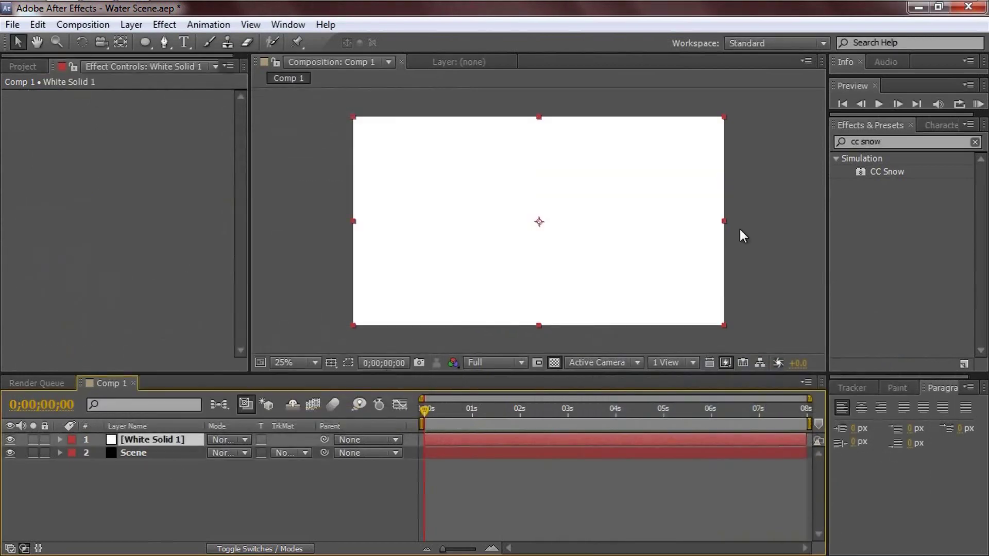
Find the Fractal Noise effect and apply it to the white solid.
{"action": "left_click", "coordinate": [896, 139]}
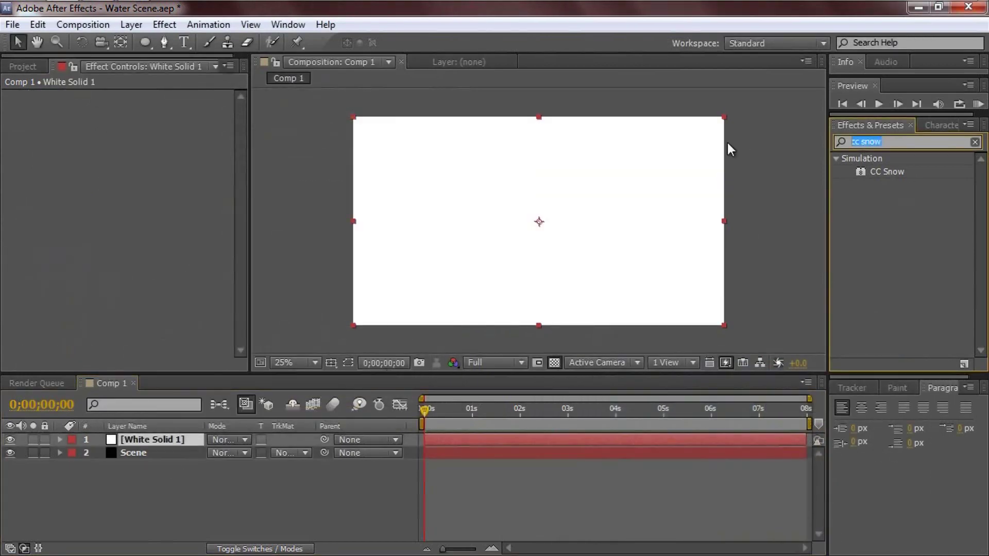
{"action": "type", "text": "frac"}
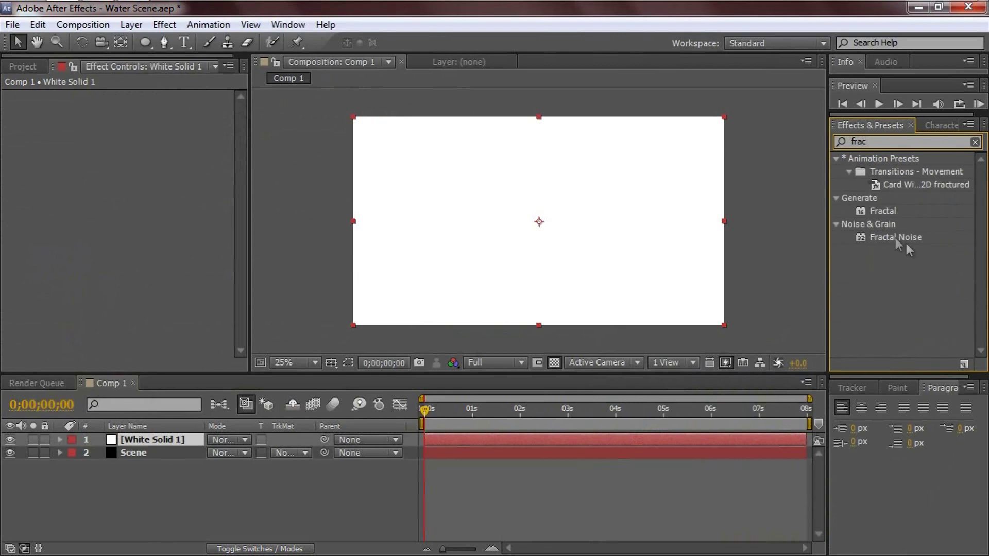
{"action": "left_click", "coordinate": [889, 237]}
{"action": "left_click_drag", "start_coordinate": [892, 237], "coordinate": [571, 259]}
{"action": "left_click_drag", "start_coordinate": [171, 438], "coordinate": [171, 439]}
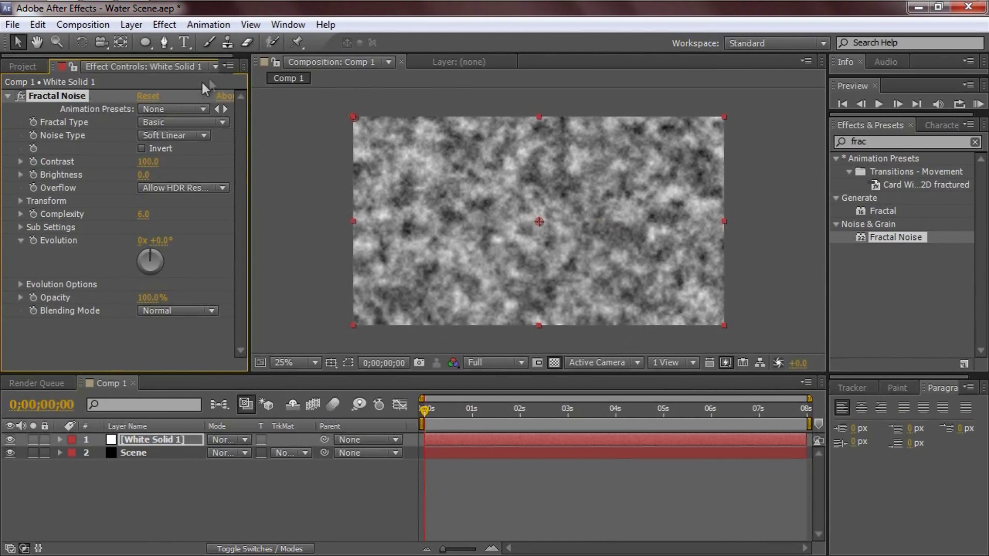
Turn the display of animation presets in the effect controls off and back on.
{"action": "left_click", "coordinate": [228, 66]}
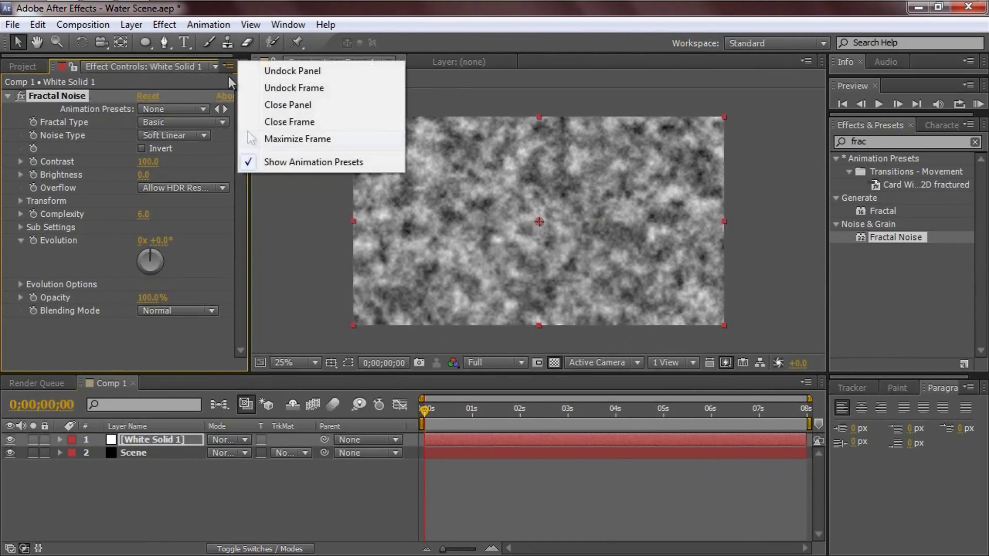
{"action": "left_click", "coordinate": [282, 164]}
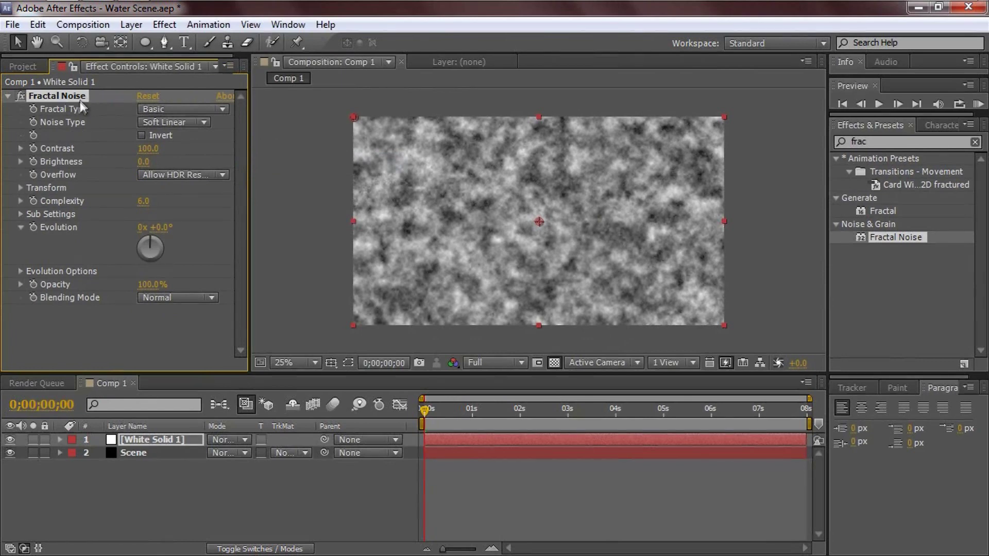
{"action": "key", "text": "e"}
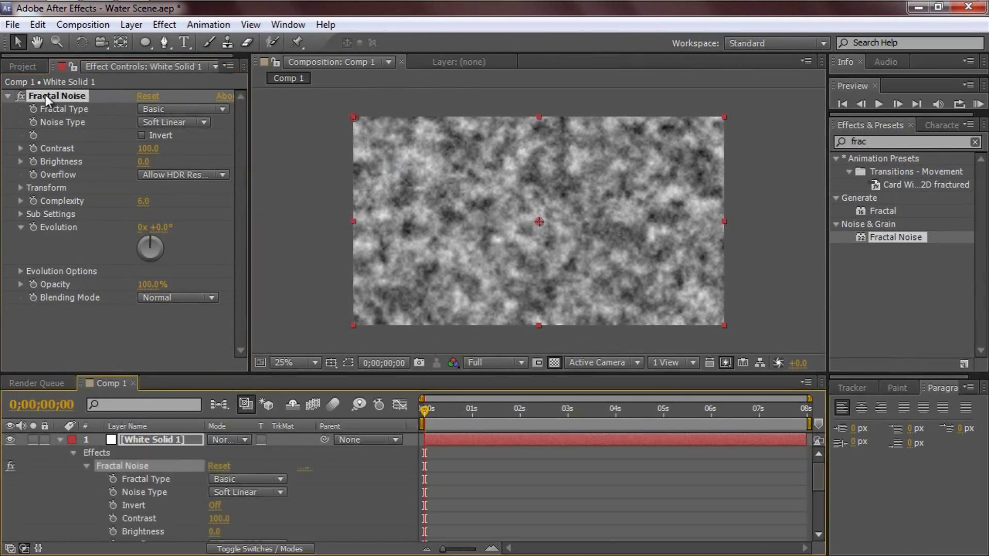
{"action": "left_click", "coordinate": [229, 66]}
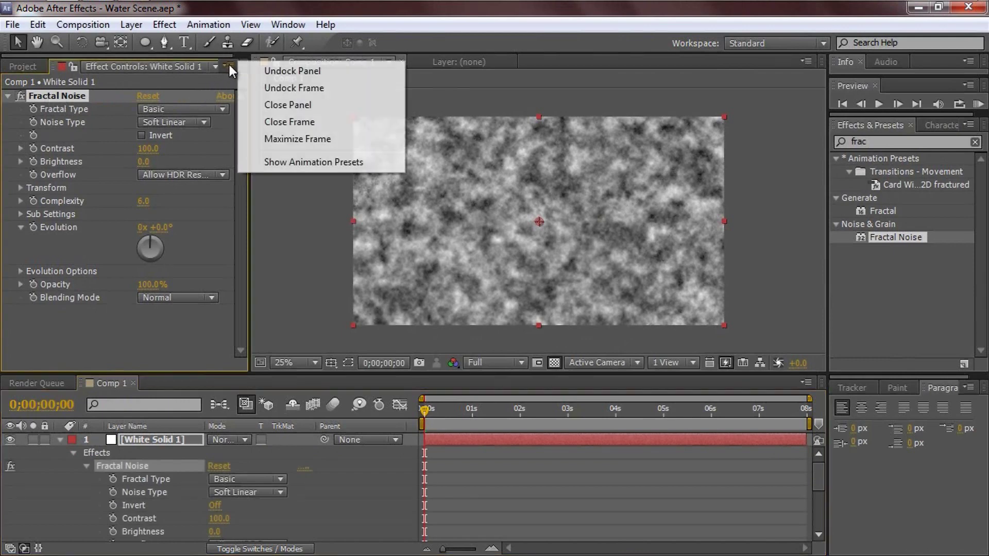
{"action": "left_click", "coordinate": [289, 162]}
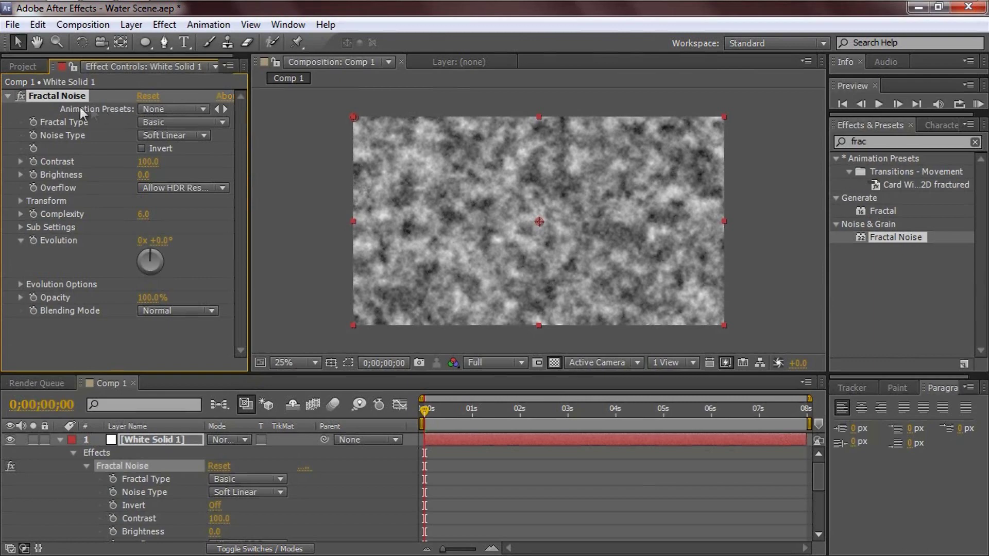
Apply the Curtain preset to Fractal Noise, preview it, and set Contrast to 108, Brightness to -22 and Complexity to 1.5.
{"action": "left_click", "coordinate": [147, 109]}
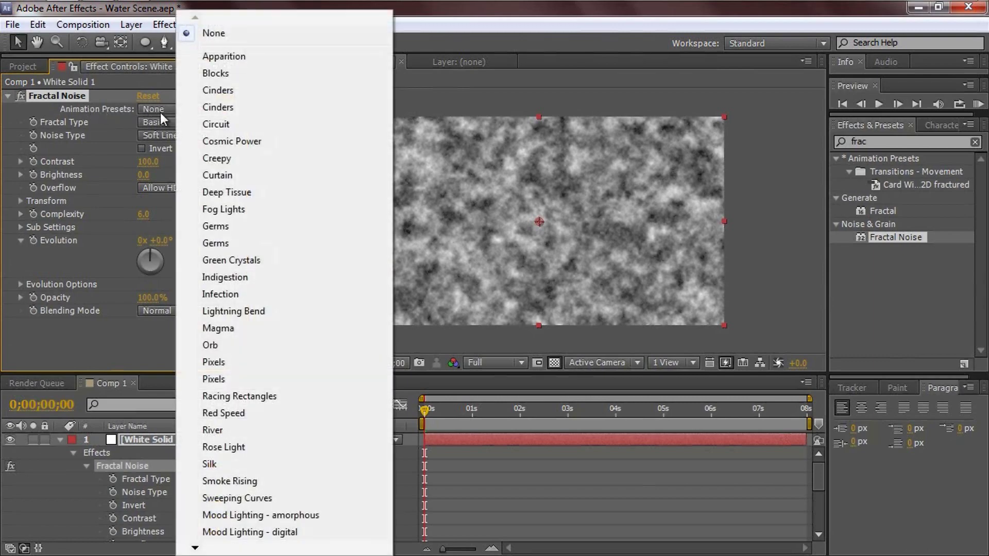
{"action": "left_click", "coordinate": [230, 176]}
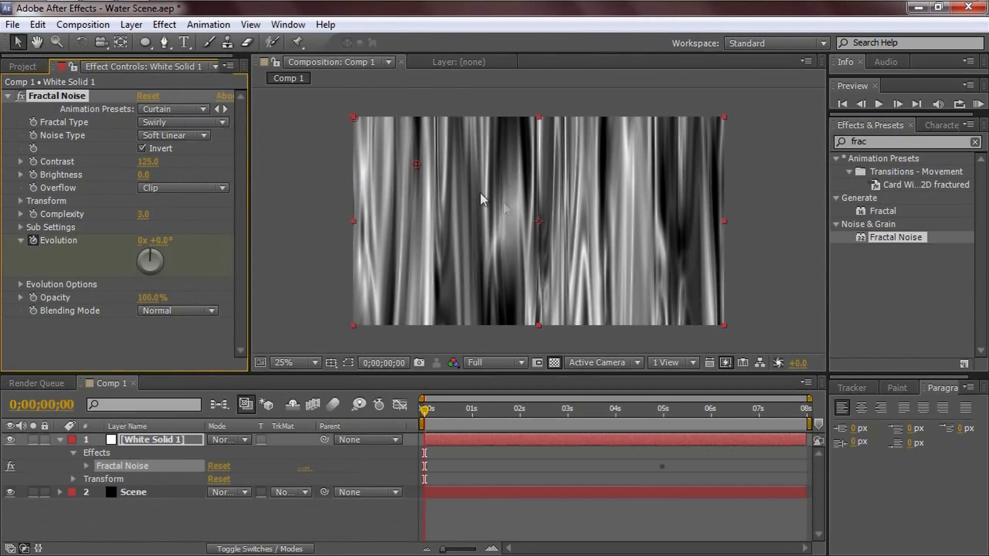
{"action": "left_click_drag", "start_coordinate": [450, 417], "coordinate": [369, 413]}
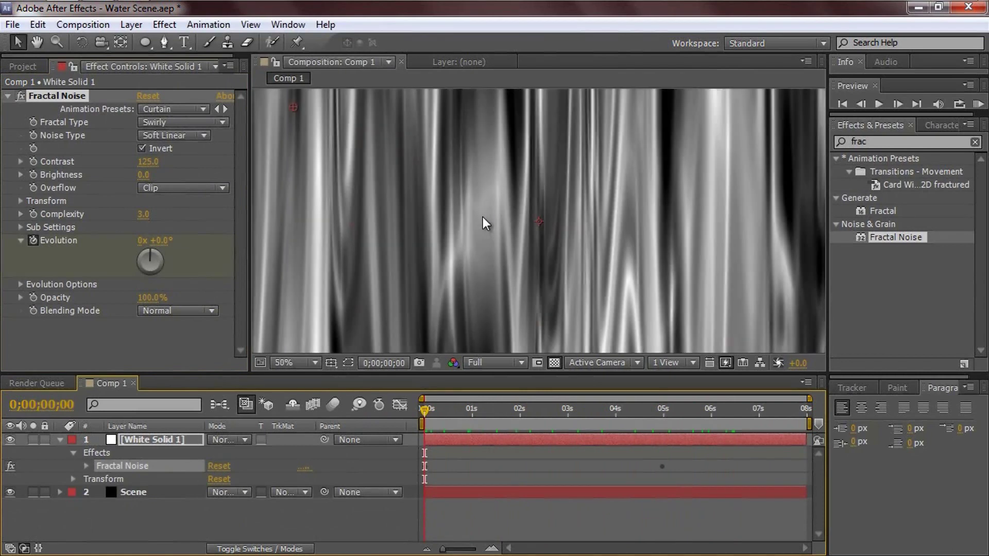
{"action": "left_click_drag", "start_coordinate": [143, 214], "coordinate": [90, 215]}
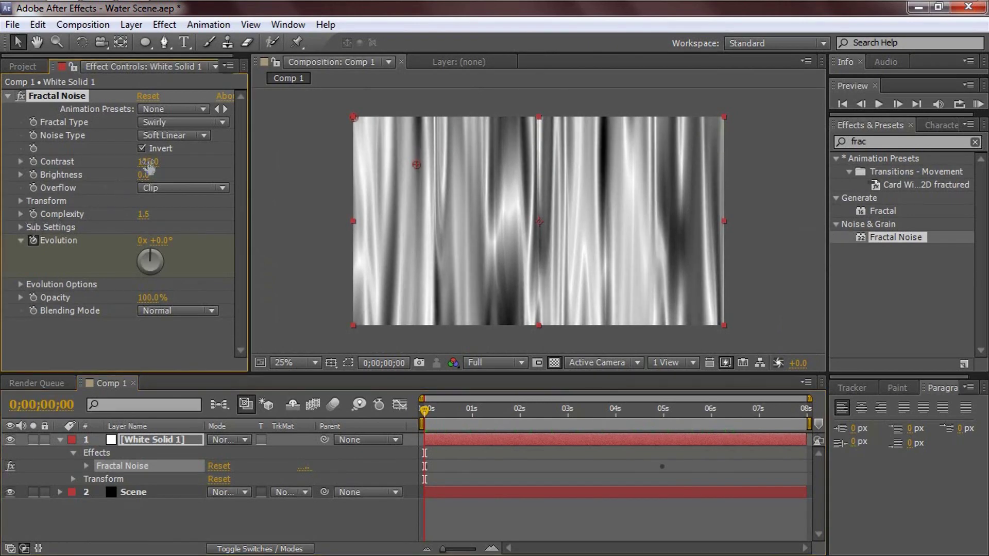
{"action": "left_click_drag", "start_coordinate": [147, 162], "coordinate": [125, 178]}
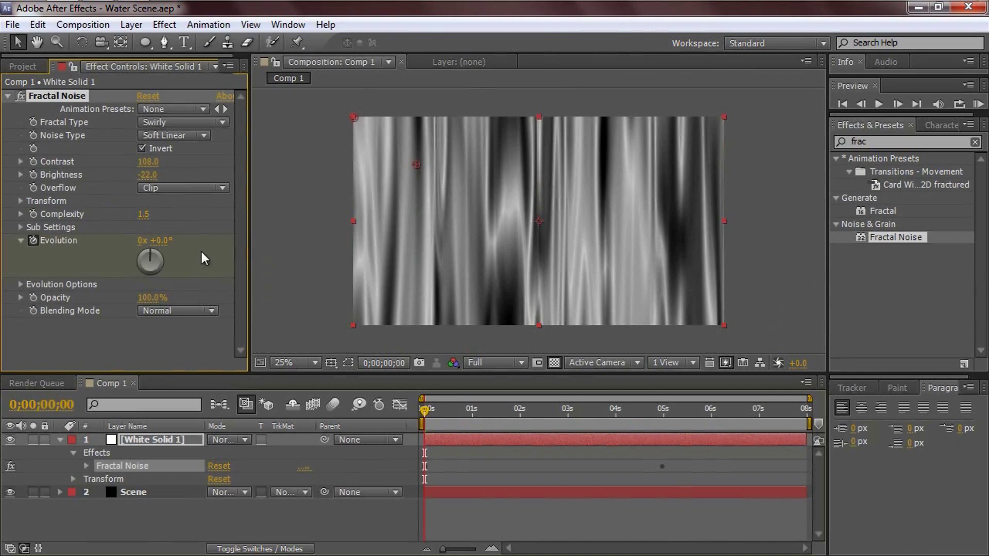
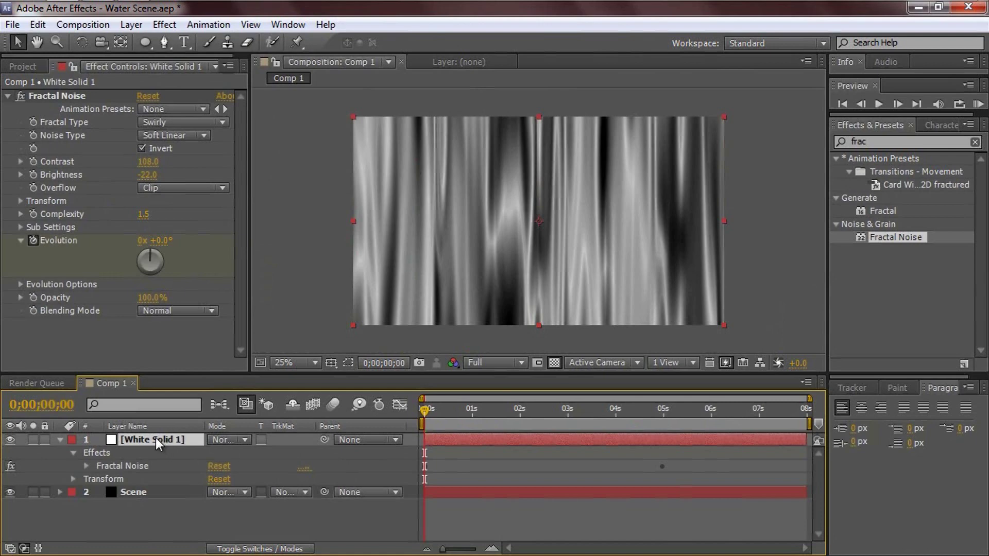
Rename the white solid layer to Rays.
{"action": "key", "text": "Return"}
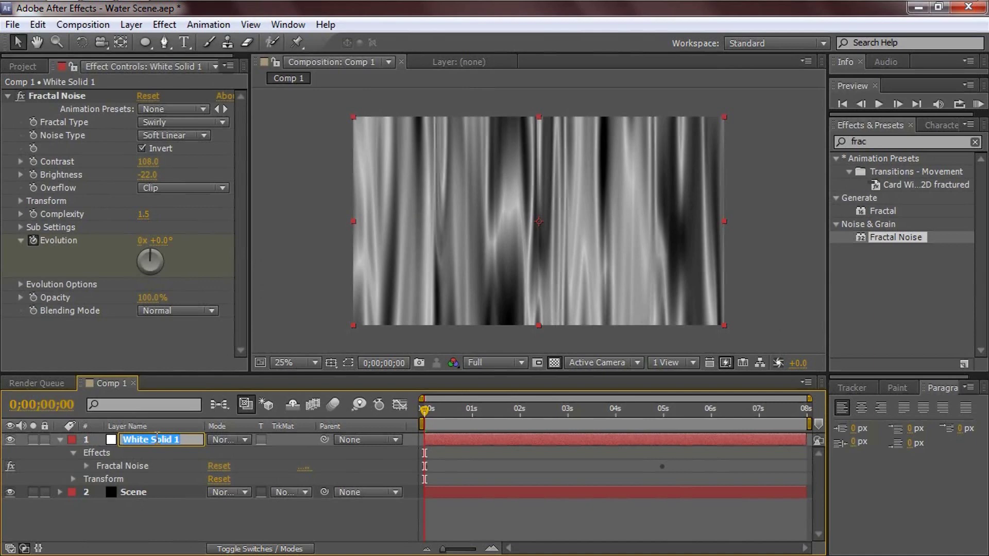
{"action": "type", "text": "R"}
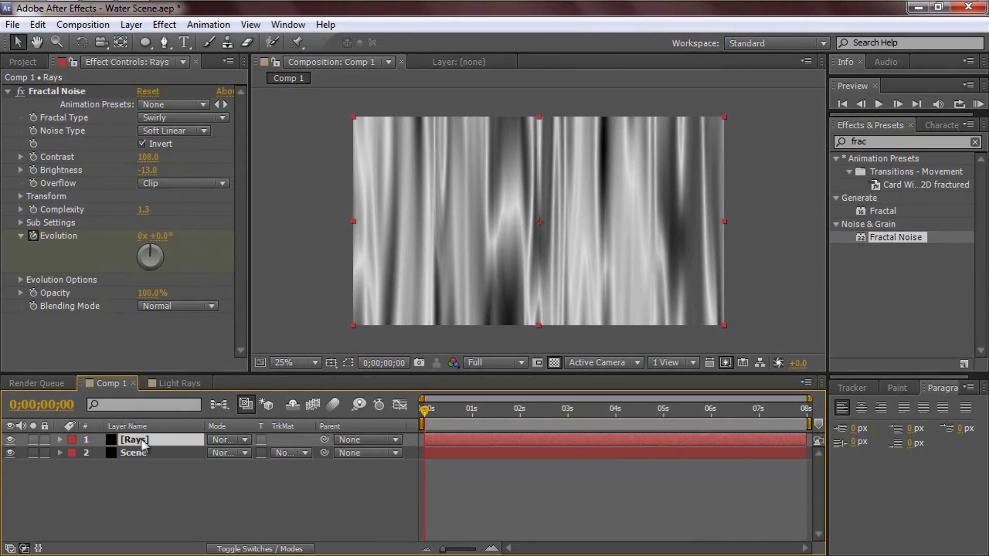
Restart the Evolution keyframes of the Rays layer's Fractal Noise at the first frame, and set Evolution to 1x +0.0° at 0;00;07;29.
{"action": "left_click_drag", "start_coordinate": [432, 423], "coordinate": [130, 427]}
{"action": "left_click", "coordinate": [34, 238]}
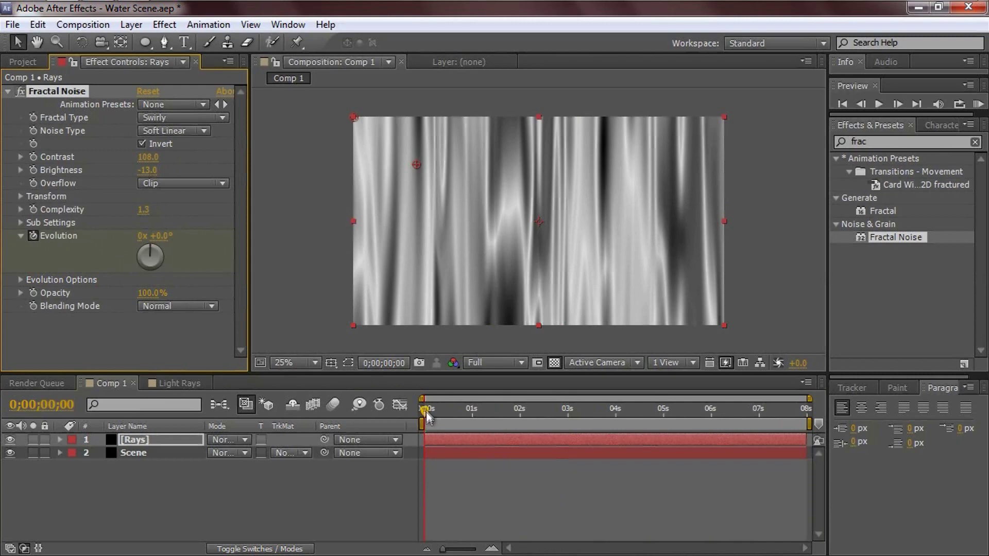
{"action": "left_click", "coordinate": [34, 237]}
{"action": "left_click_drag", "start_coordinate": [425, 411], "coordinate": [807, 428]}
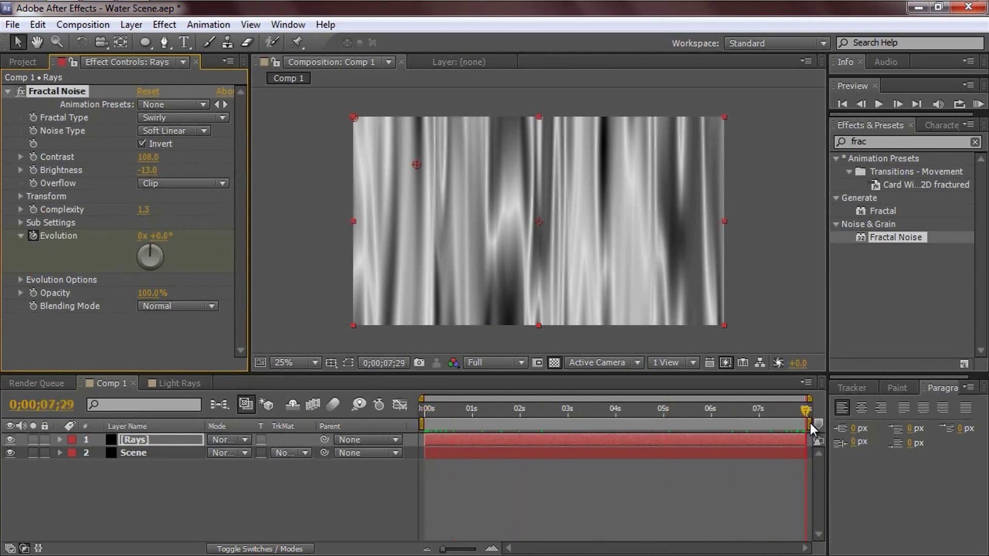
{"action": "left_click", "coordinate": [142, 236]}
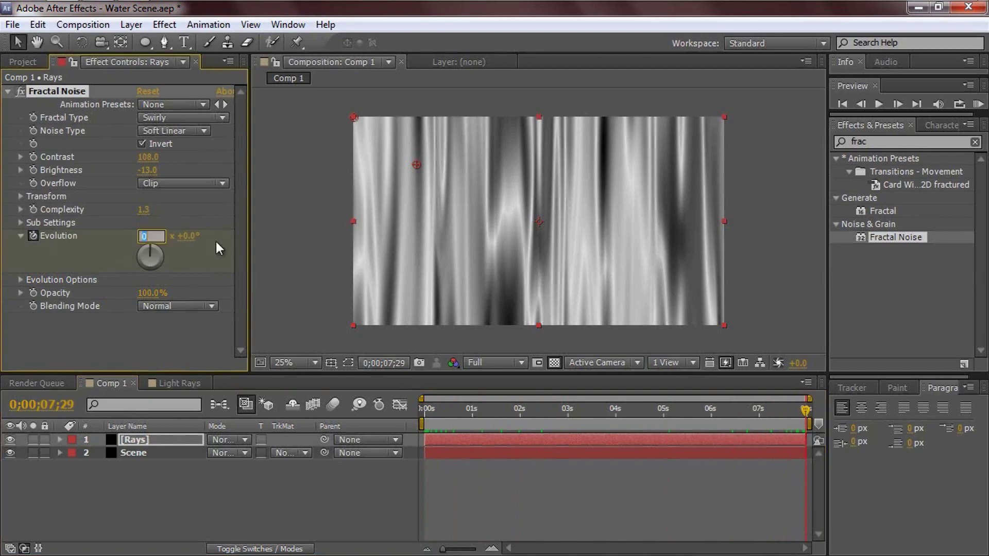
{"action": "type", "text": "1"}
{"action": "key", "text": "Return"}
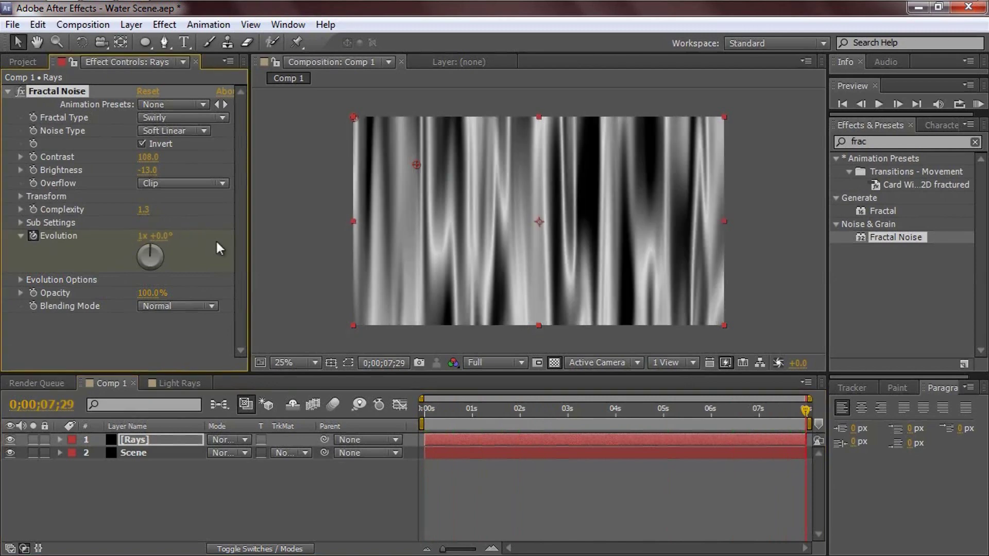
Pre-compose the Rays layer into a new composition named Light Rays, moving all attributes into it.
{"action": "left_click_drag", "start_coordinate": [806, 412], "coordinate": [375, 429]}
{"action": "left_click", "coordinate": [143, 443]}
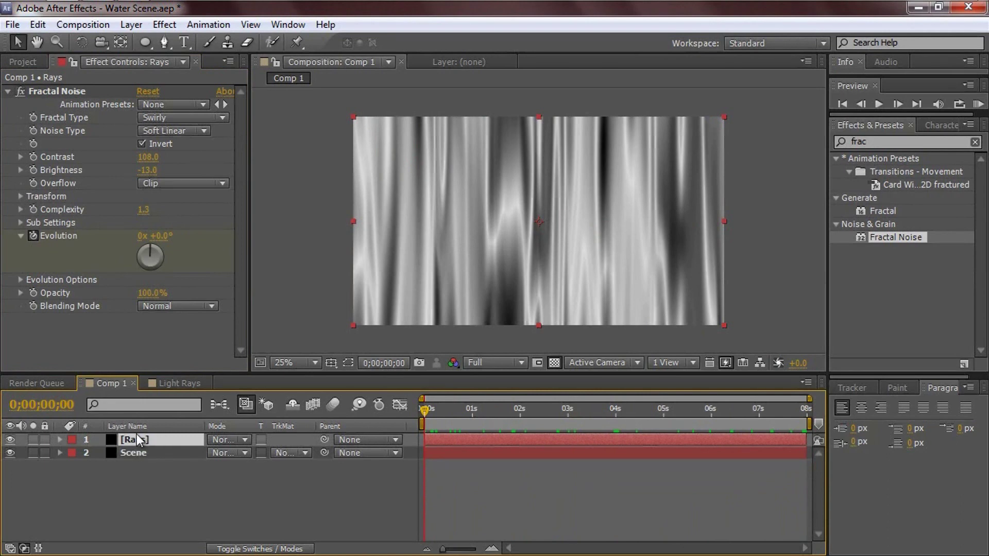
{"action": "key", "text": "ctrl+shift+c"}
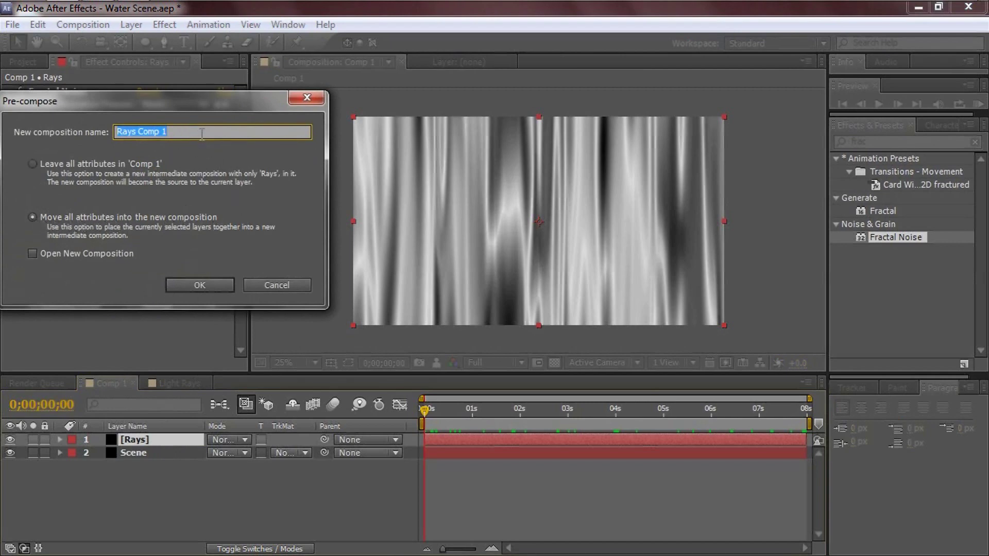
{"action": "type", "text": "Light Rays"}
{"action": "left_click", "coordinate": [195, 283]}
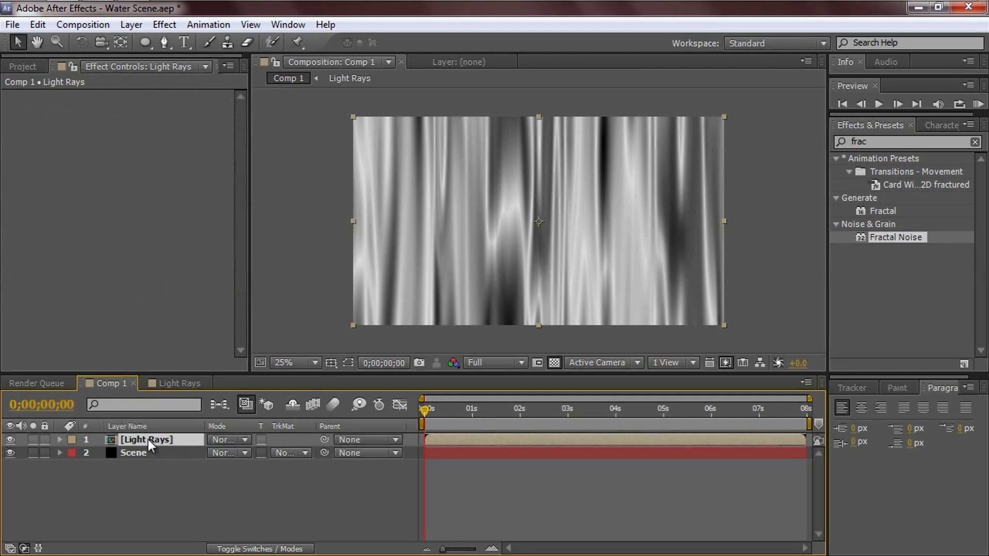
Find the Corner Pin effect and apply it to the Light Rays layer.
{"action": "scroll", "coordinate": [508, 249], "scroll_direction": "down", "scroll_amount": 1}
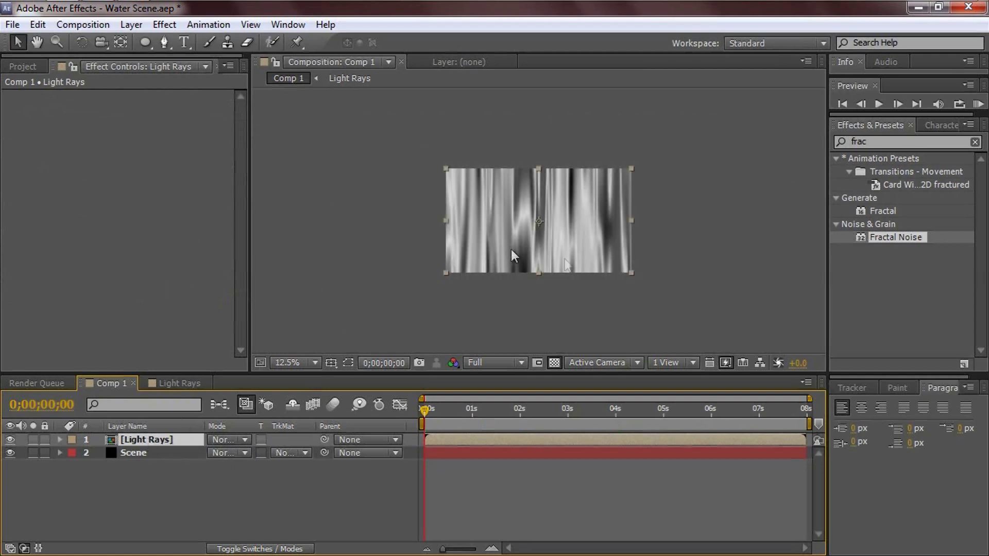
{"action": "left_click", "coordinate": [887, 142]}
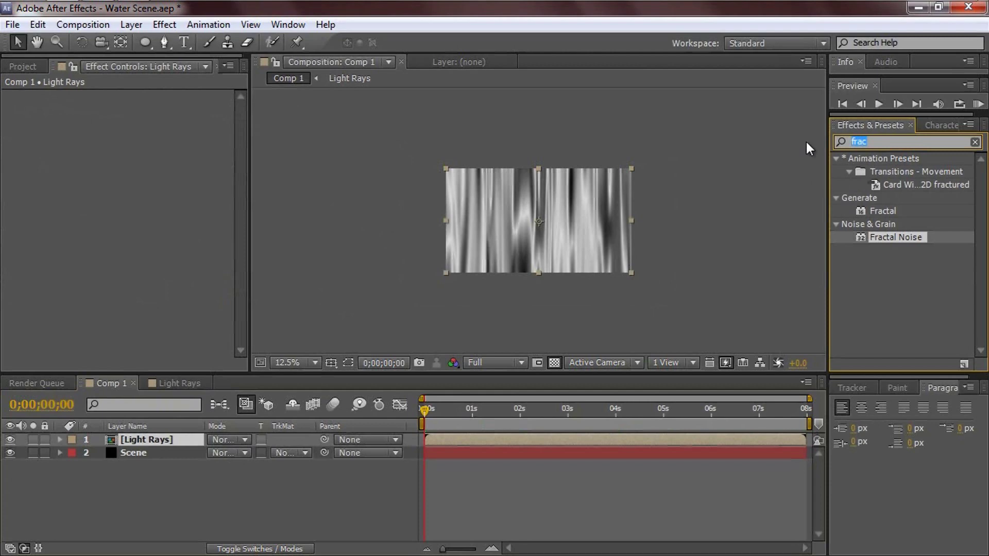
{"action": "type", "text": "cor"}
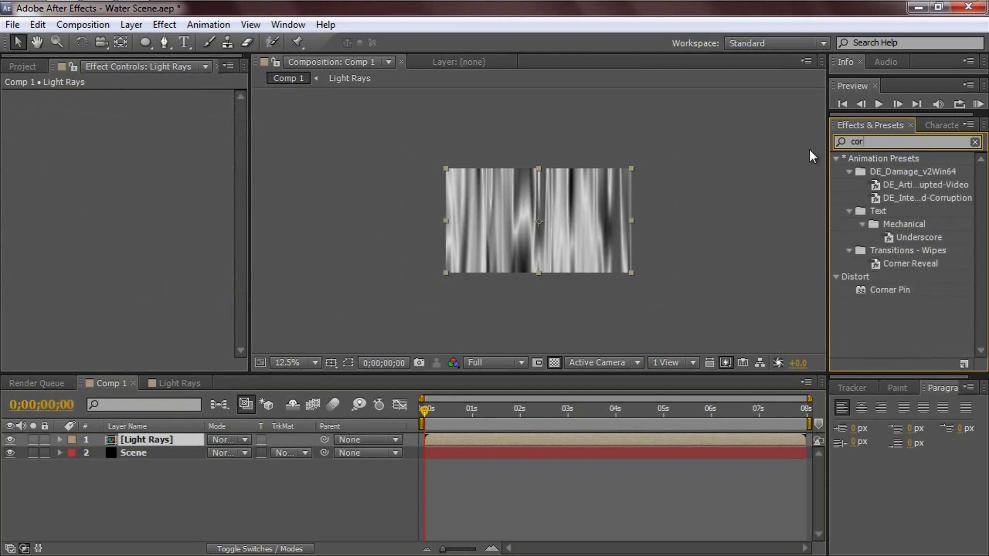
{"action": "type", "text": "n"}
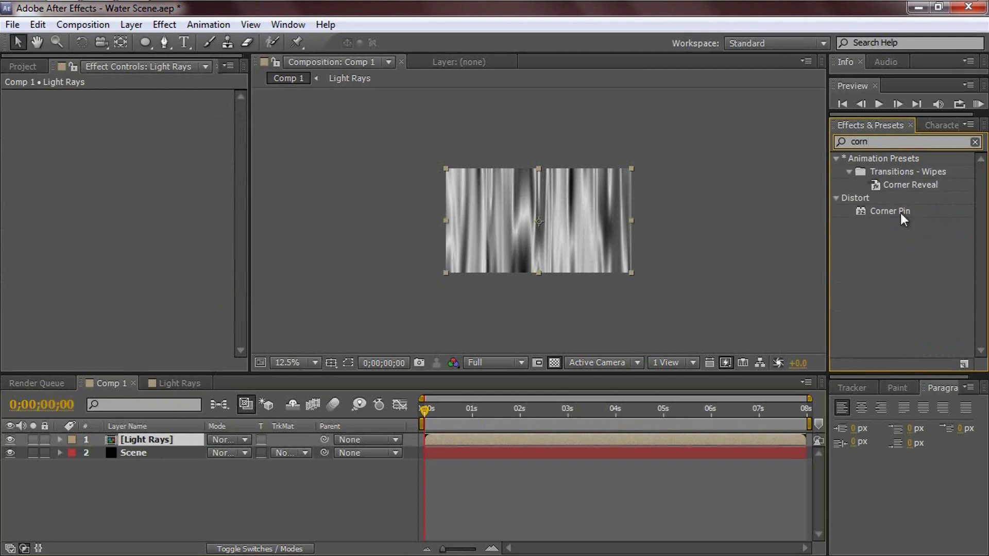
{"action": "left_click_drag", "start_coordinate": [889, 211], "coordinate": [523, 249]}
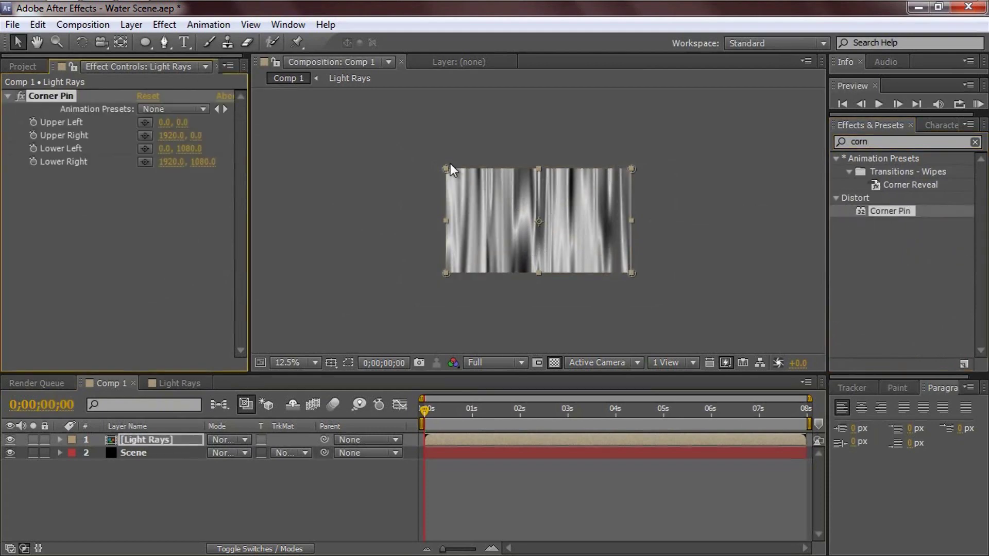
Fan the rays out downward by moving the pins to about 312,-152 upper left, 1608,-168 upper right, -288,1264 lower left and 2280,1280 lower right.
{"action": "left_click_drag", "start_coordinate": [446, 169], "coordinate": [476, 155]}
{"action": "left_click_drag", "start_coordinate": [632, 169], "coordinate": [602, 155]}
{"action": "left_click_drag", "start_coordinate": [631, 273], "coordinate": [683, 345]}
{"action": "left_click_drag", "start_coordinate": [447, 273], "coordinate": [378, 338]}
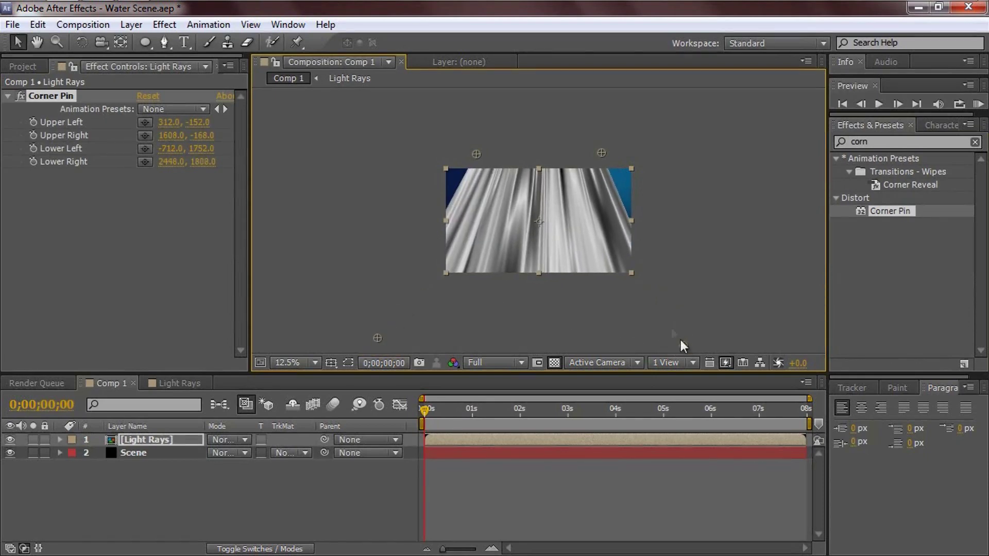
{"action": "left_click_drag", "start_coordinate": [683, 346], "coordinate": [665, 292]}
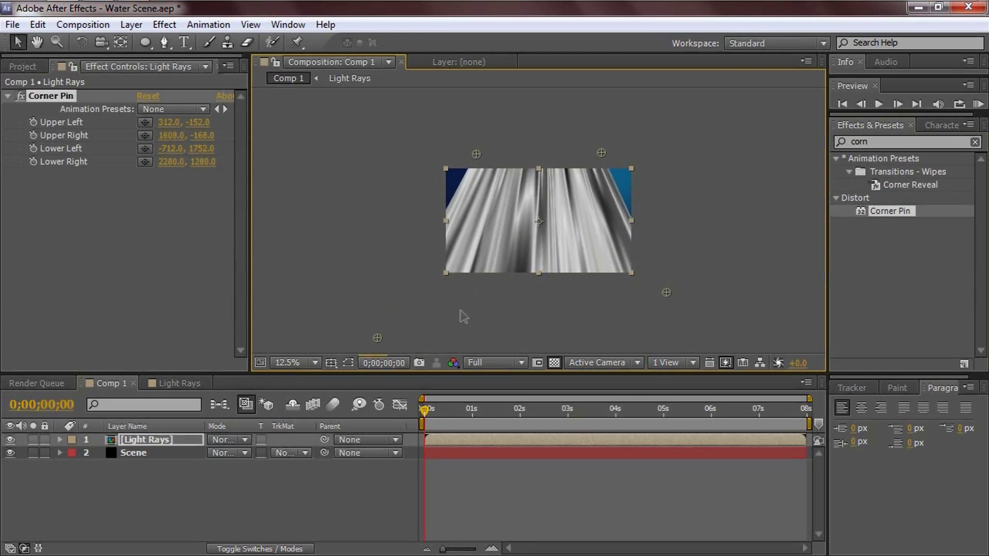
{"action": "left_click_drag", "start_coordinate": [379, 335], "coordinate": [419, 292]}
{"action": "key", "text": "period"}
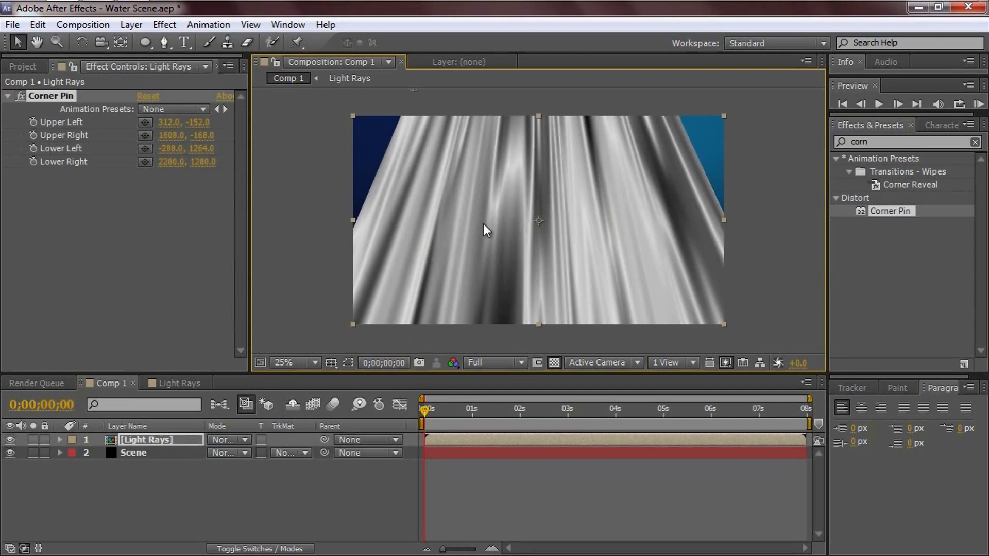
Set the Light Rays layer's blending mode to Soft Light and preview the composition.
{"action": "left_click_drag", "start_coordinate": [431, 409], "coordinate": [366, 431]}
{"action": "left_click", "coordinate": [159, 439]}
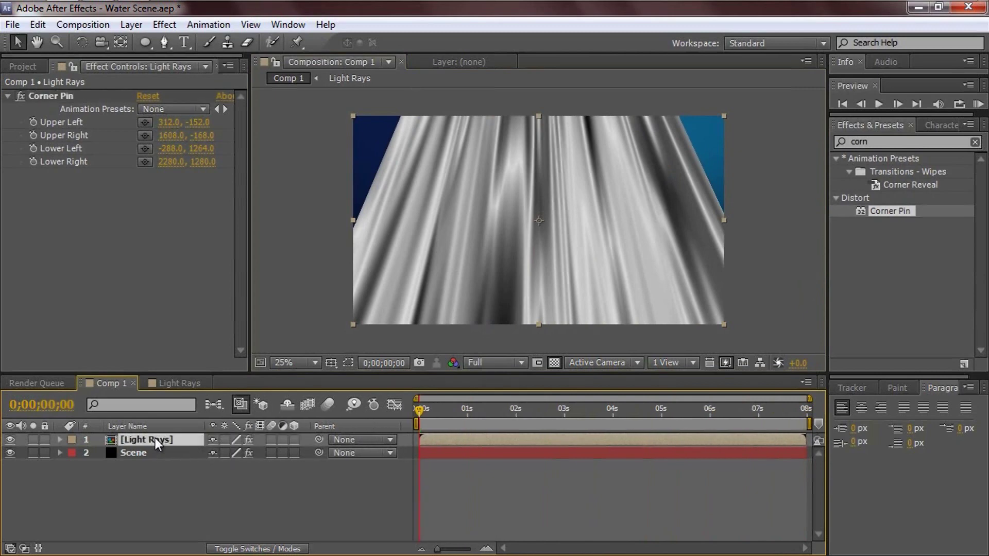
{"action": "left_click", "coordinate": [219, 438]}
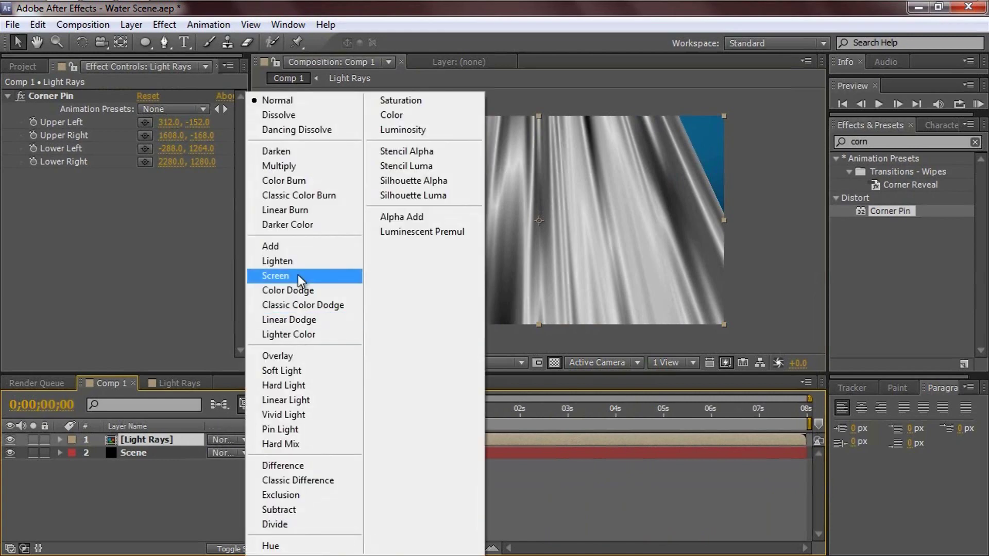
{"action": "left_click", "coordinate": [285, 371]}
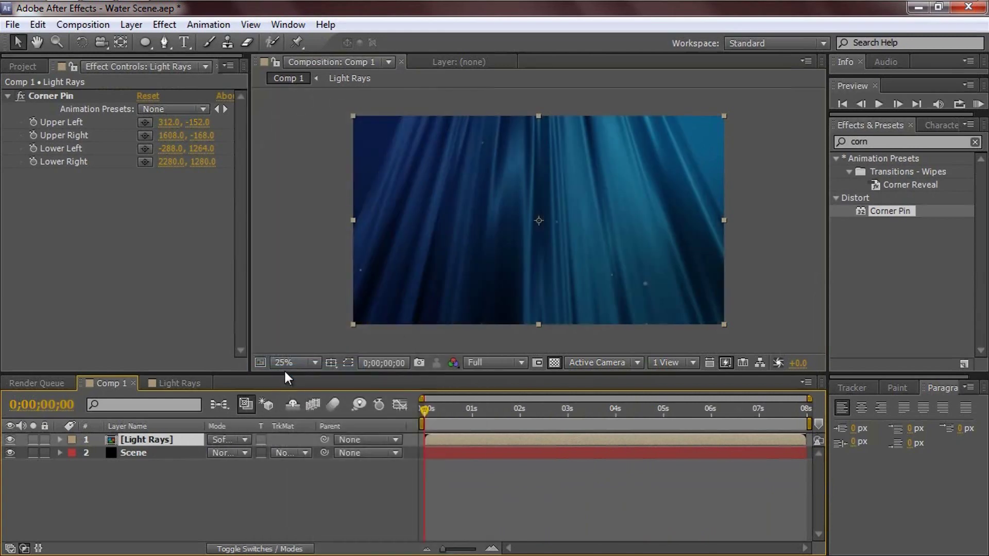
{"action": "key", "text": "KP_0"}
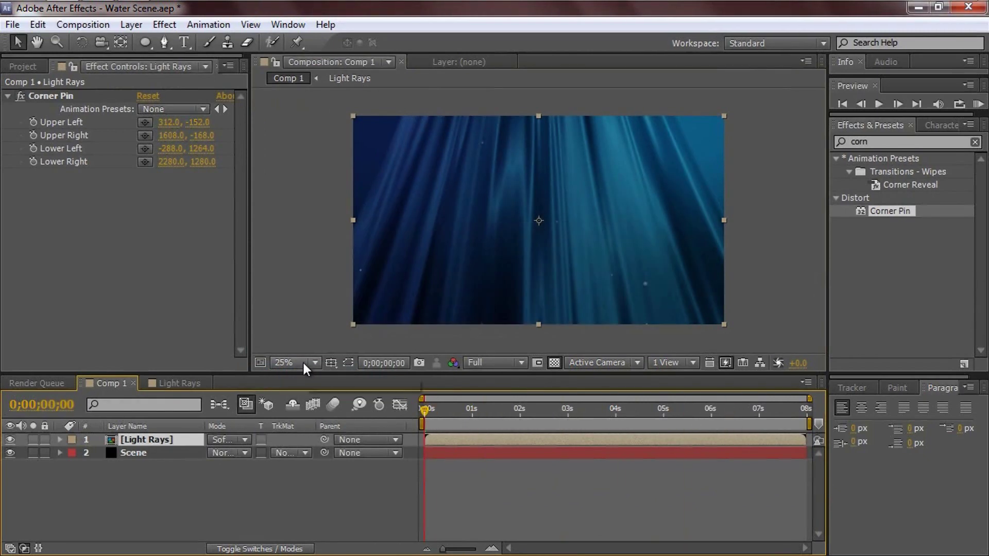
Lower the Light Rays layer's opacity to 28%.
{"action": "key", "text": "t"}
{"action": "left_click_drag", "start_coordinate": [217, 452], "coordinate": [171, 453]}
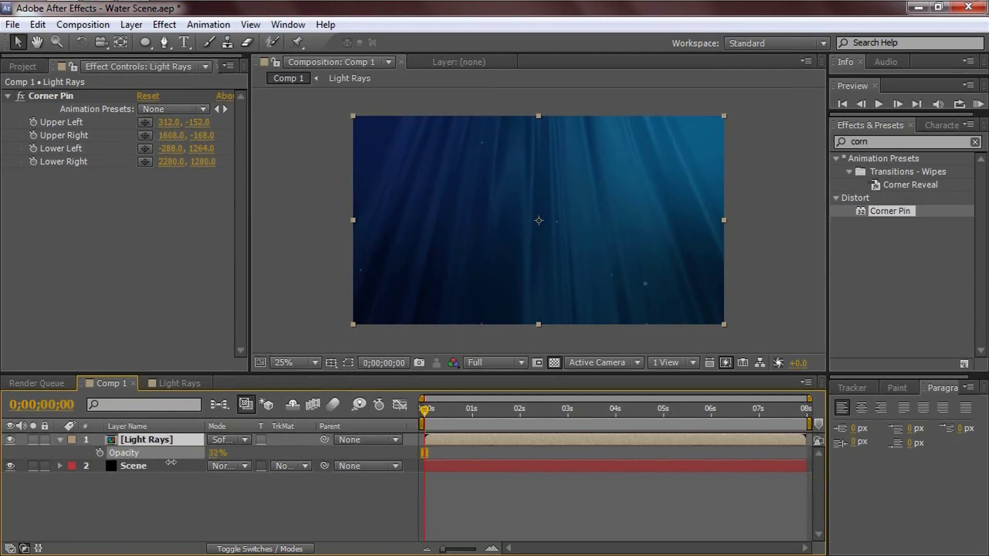
{"action": "left_click", "coordinate": [218, 517]}
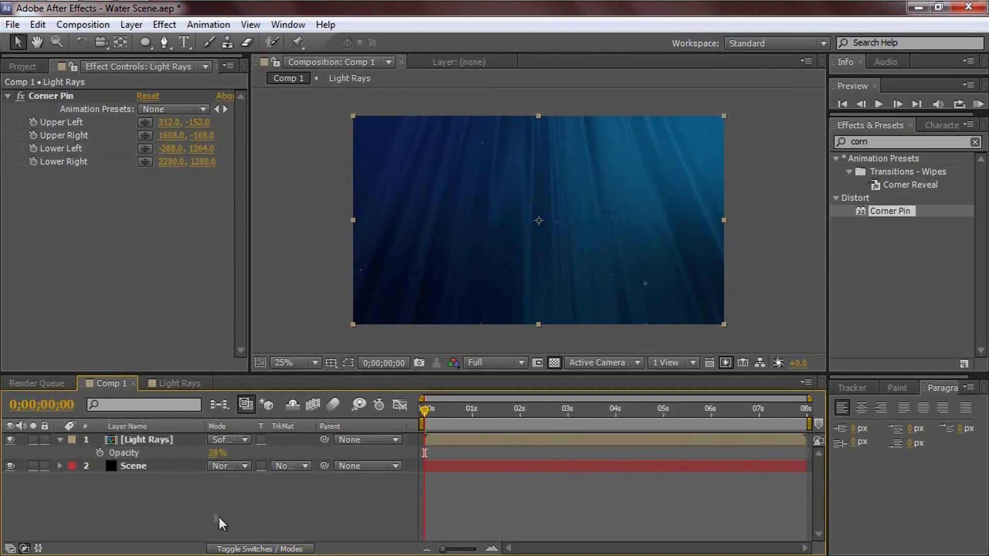
Apply the Fast Blur effect to the Light Rays layer.
{"action": "left_click", "coordinate": [149, 440]}
{"action": "left_click_drag", "start_coordinate": [534, 237], "coordinate": [484, 245]}
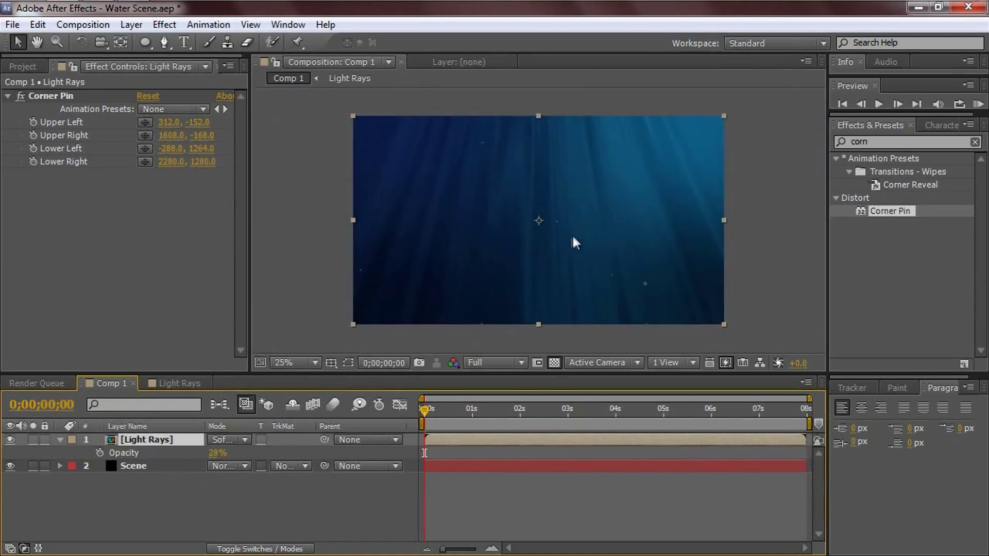
{"action": "left_click", "coordinate": [145, 45]}
{"action": "left_click", "coordinate": [132, 26]}
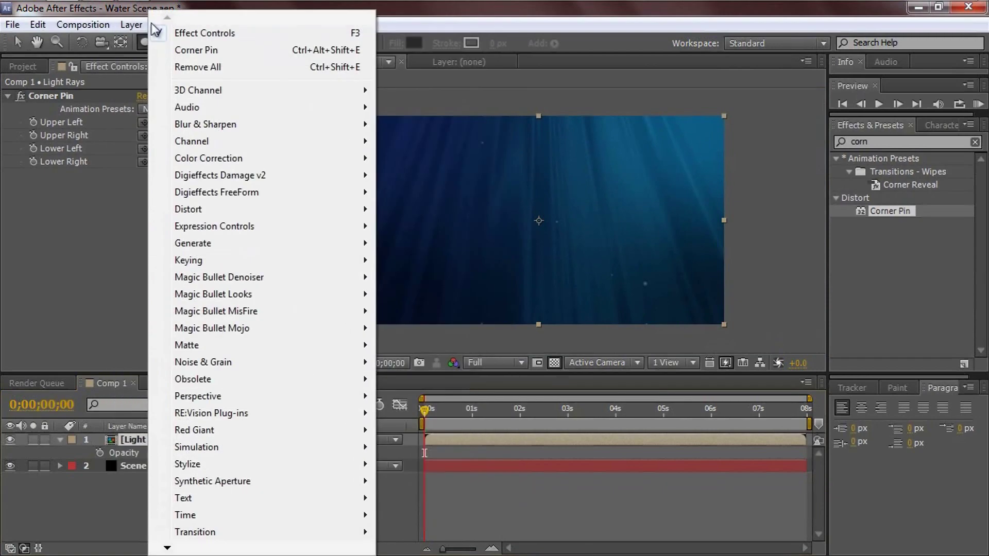
{"action": "mouse_move", "coordinate": [82, 25]}
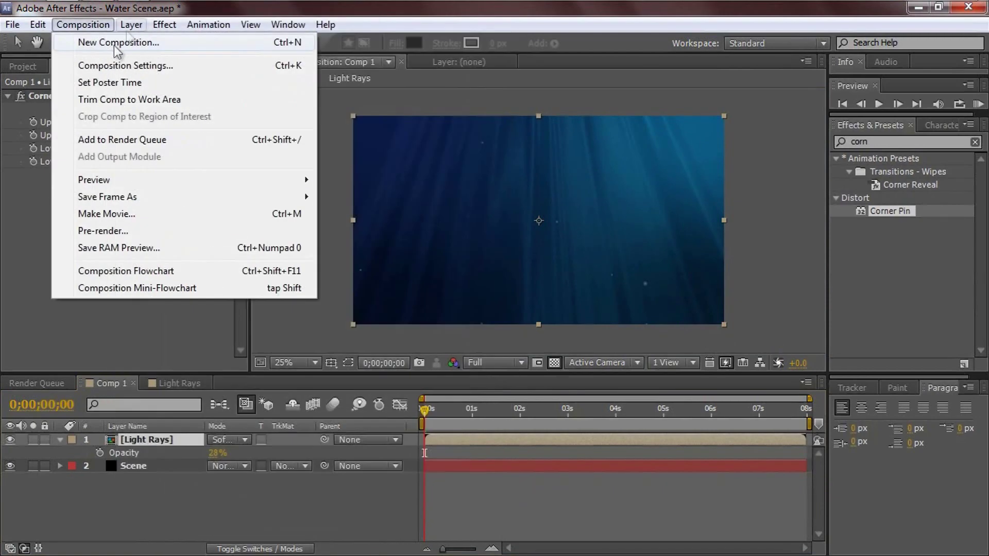
{"action": "left_click", "coordinate": [160, 25]}
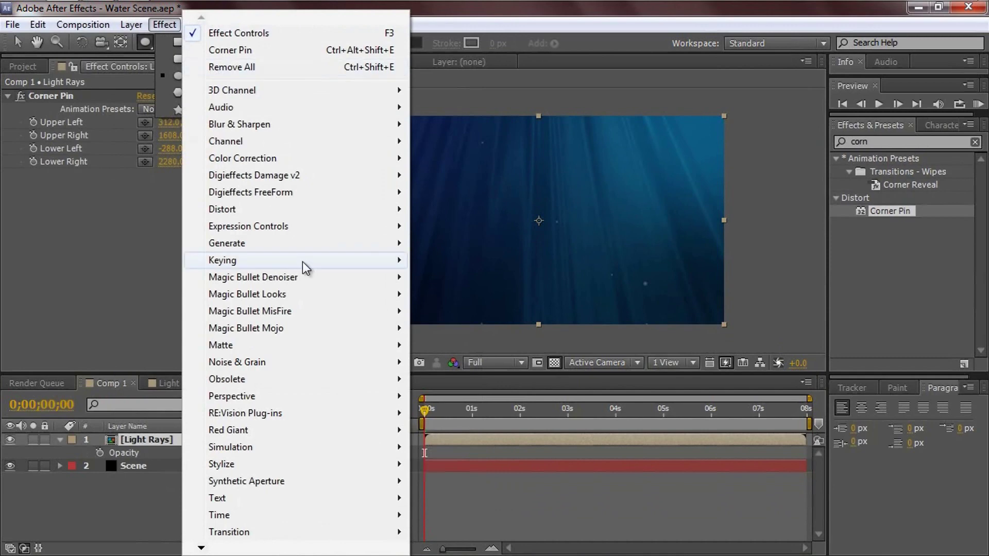
{"action": "mouse_move", "coordinate": [269, 132]}
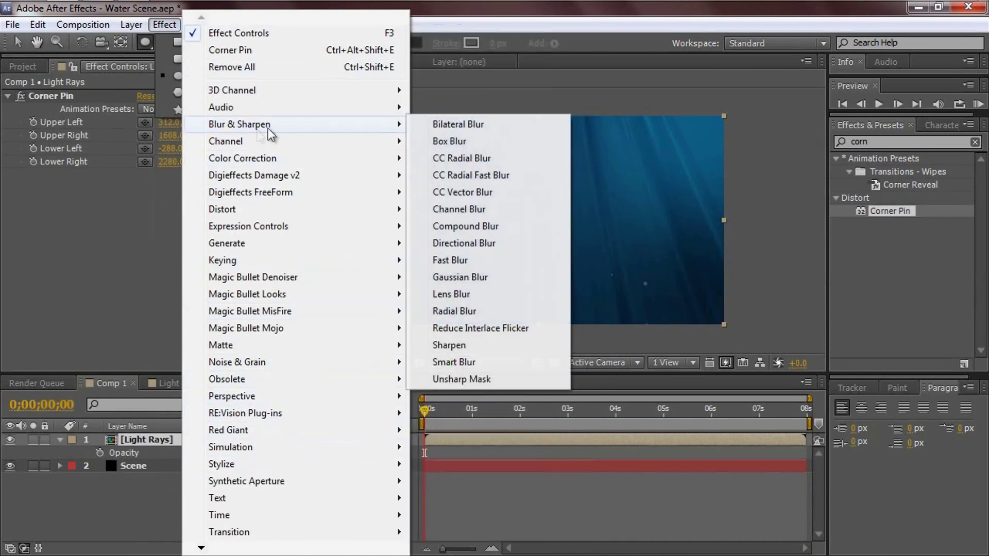
{"action": "left_click", "coordinate": [449, 260]}
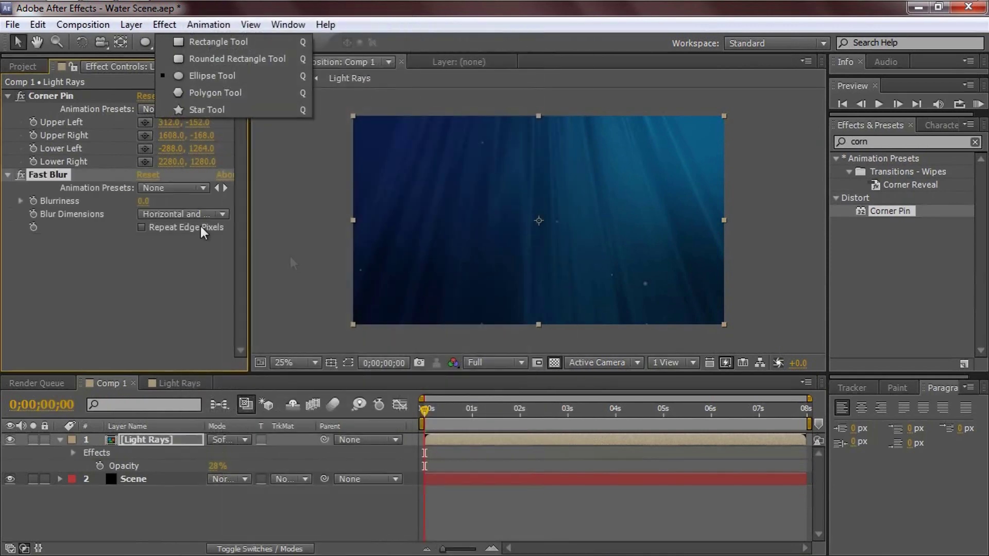
Set the Fast Blur's Blurriness to 19 on the Light Rays layer, checking the softness of the rays up close.
{"action": "left_click_drag", "start_coordinate": [143, 202], "coordinate": [181, 203]}
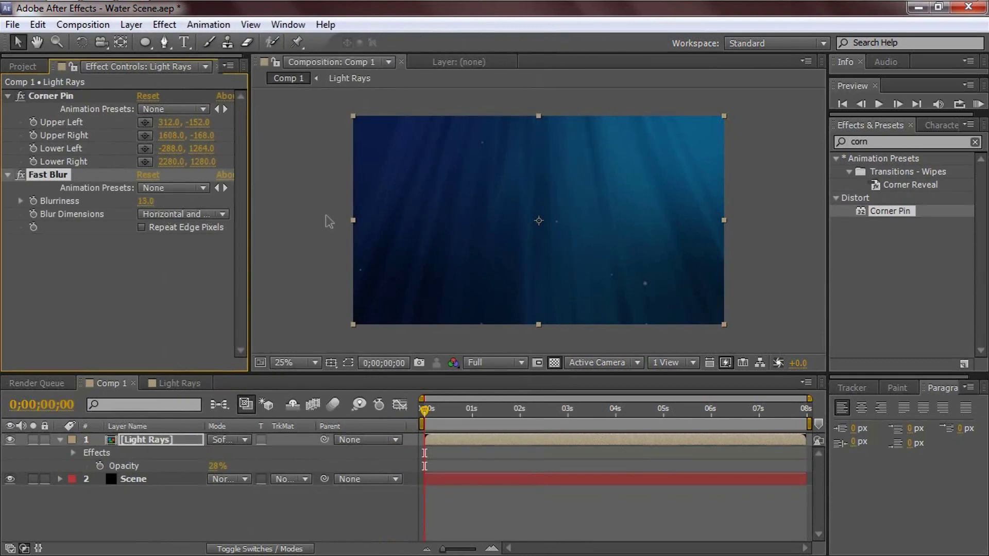
{"action": "key", "text": "period"}
{"action": "left_click_drag", "start_coordinate": [145, 202], "coordinate": [154, 208]}
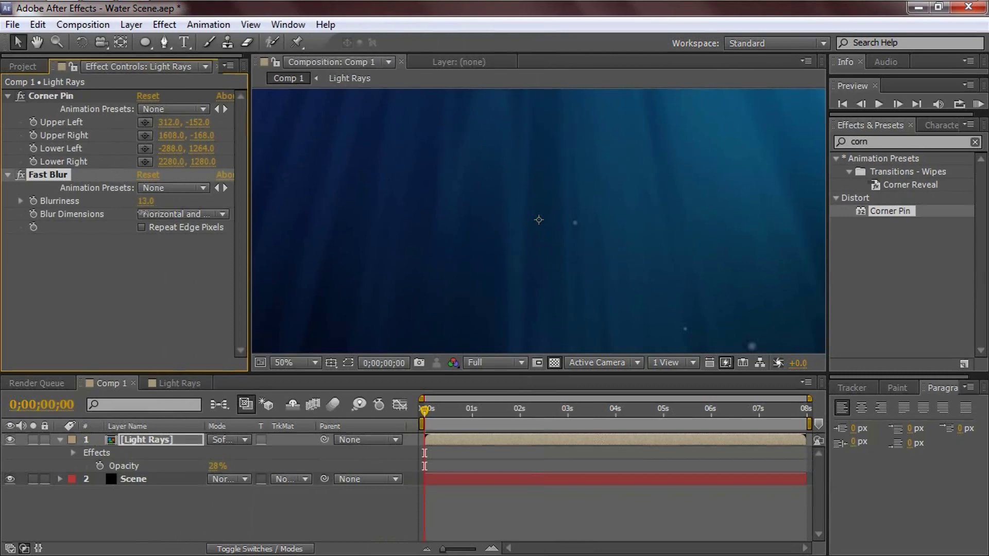
{"action": "key", "text": "comma"}
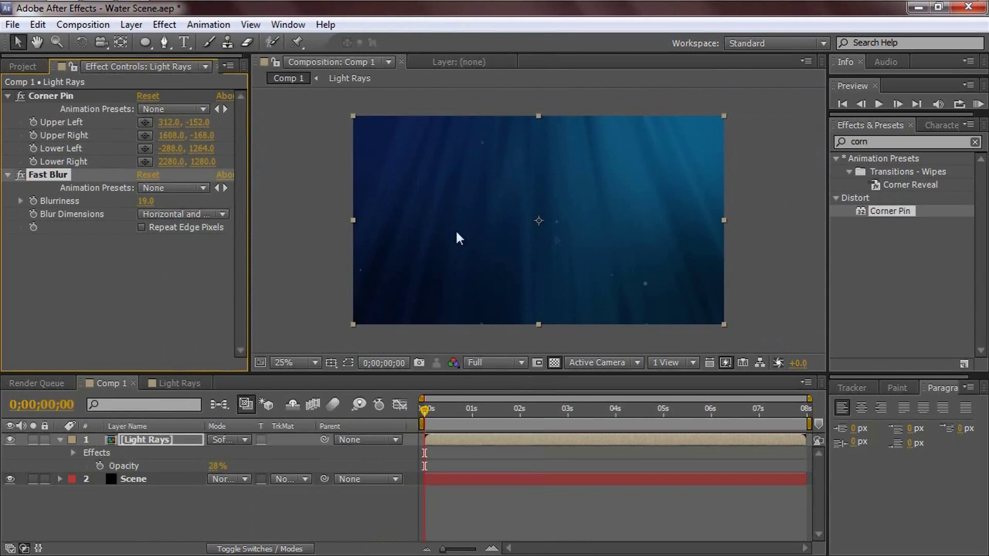
{"action": "left_click_drag", "start_coordinate": [443, 425], "coordinate": [411, 427]}
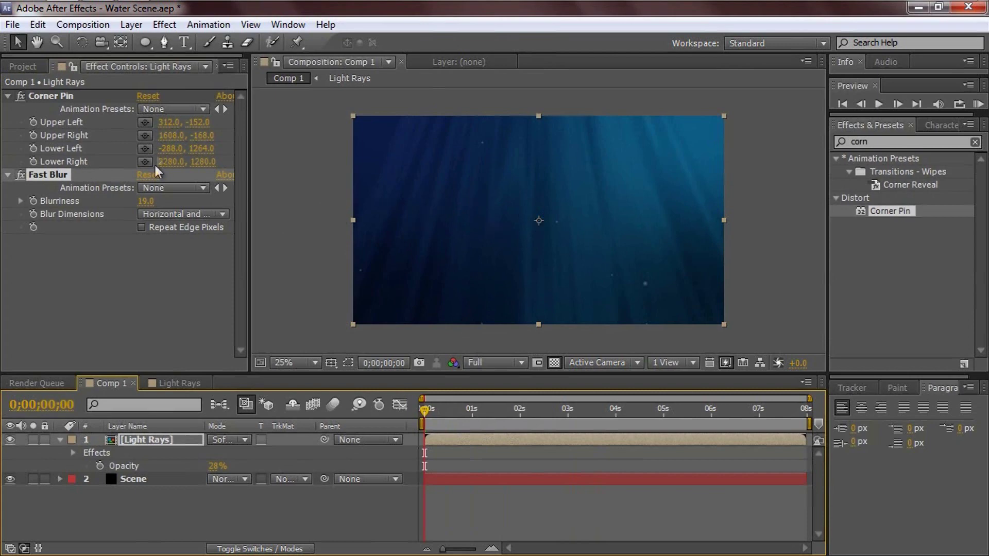
Draw a wide elliptical mask on the Light Rays layer, spanning nearly the full frame width and leaving the lowest part uncovered.
{"action": "left_click", "coordinate": [142, 439]}
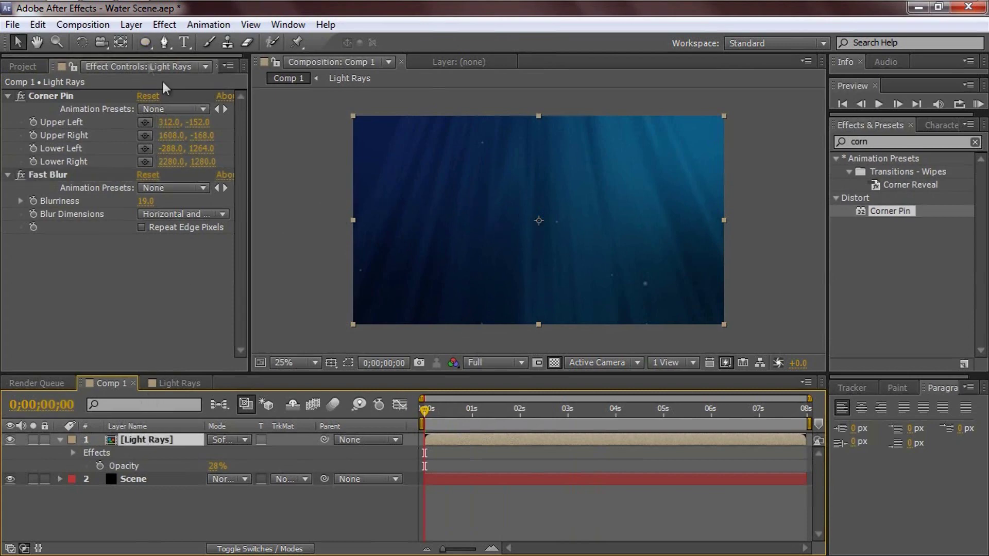
{"action": "left_click", "coordinate": [144, 43]}
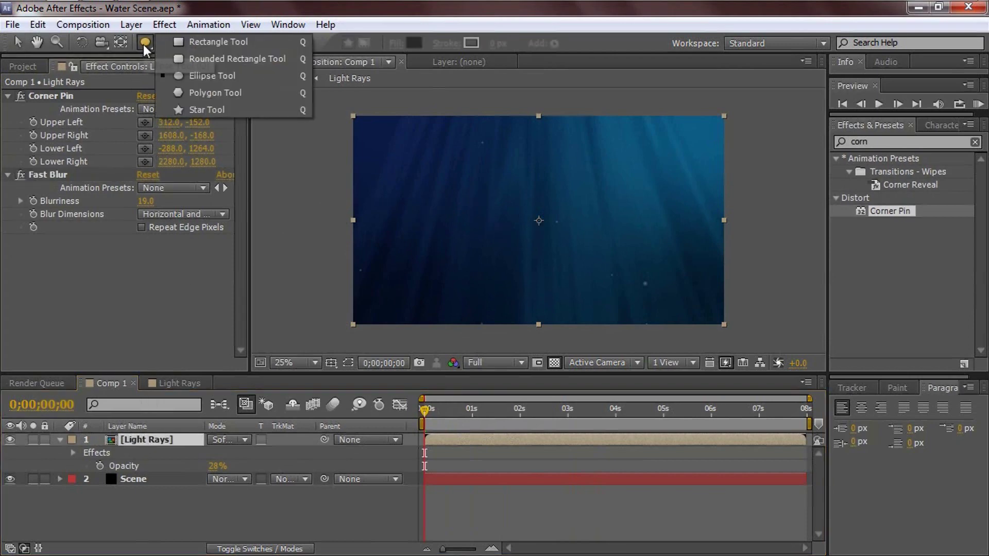
{"action": "left_click", "coordinate": [220, 76]}
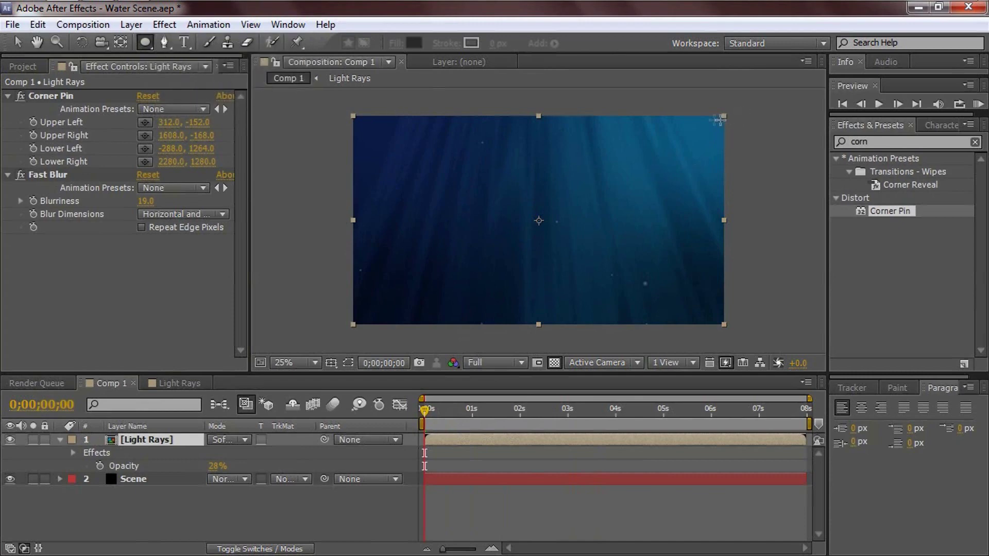
{"action": "left_click_drag", "start_coordinate": [714, 122], "coordinate": [353, 290]}
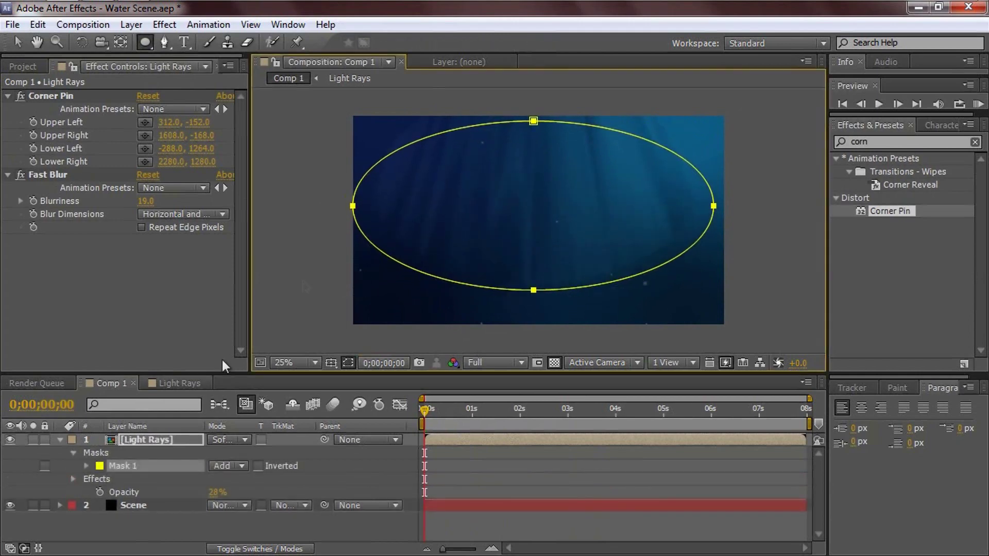
Set the ellipse mask's feather to 205 pixels and its expansion to 3 pixels.
{"action": "left_click", "coordinate": [81, 463]}
{"action": "left_click", "coordinate": [86, 465]}
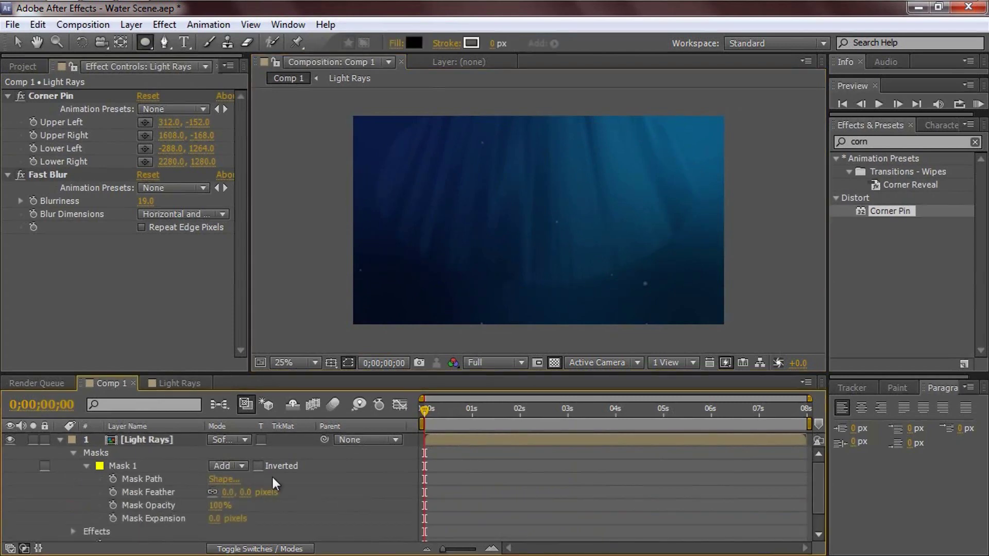
{"action": "mouse_move", "coordinate": [227, 493]}
{"action": "left_mouse_down"}
{"action": "mouse_move", "coordinate": [399, 497]}
{"action": "mouse_move", "coordinate": [387, 499]}
{"action": "left_mouse_up"}
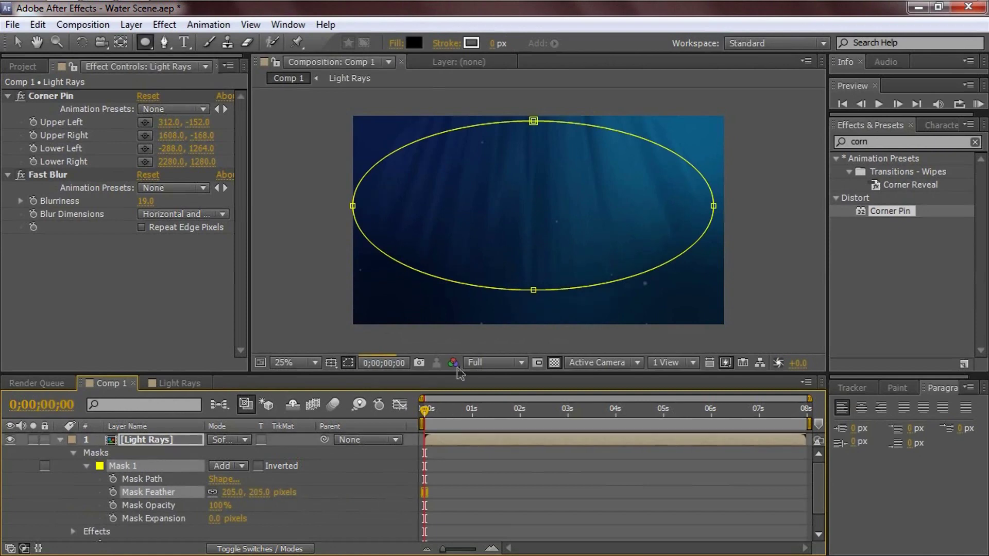
{"action": "mouse_move", "coordinate": [214, 518]}
{"action": "left_mouse_down"}
{"action": "mouse_move", "coordinate": [272, 518]}
{"action": "mouse_move", "coordinate": [226, 519]}
{"action": "left_mouse_up"}
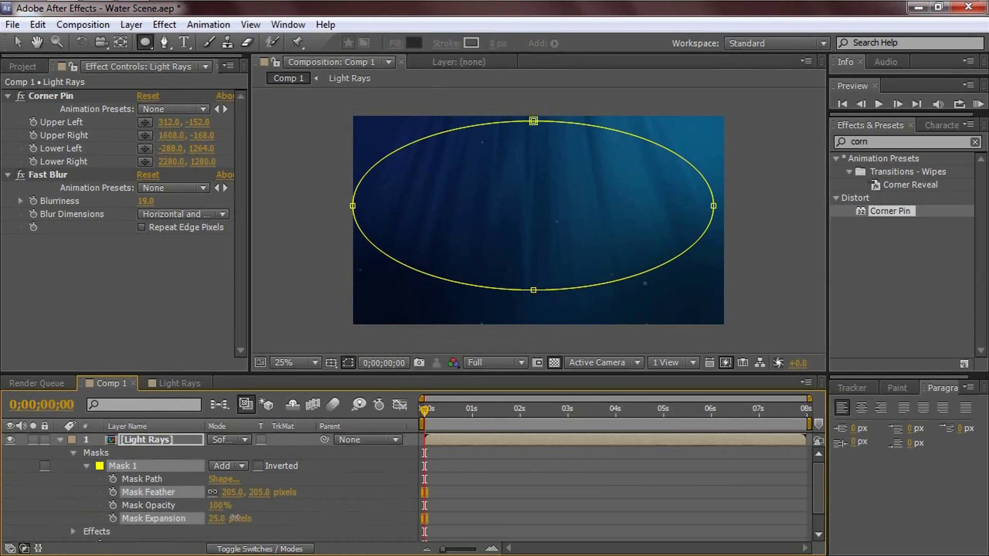
{"action": "left_click_drag", "start_coordinate": [238, 518], "coordinate": [227, 519]}
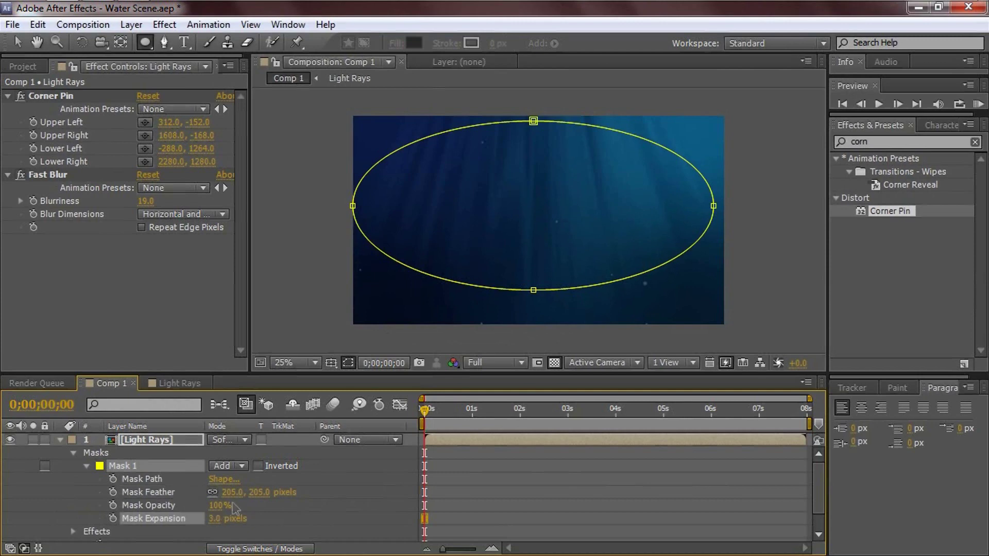
Check the masked light rays up close and over time without the mask outline, and collapse the Light Rays layer's properties.
{"action": "key", "text": "period"}
{"action": "key", "text": "comma"}
{"action": "left_click", "coordinate": [20, 44]}
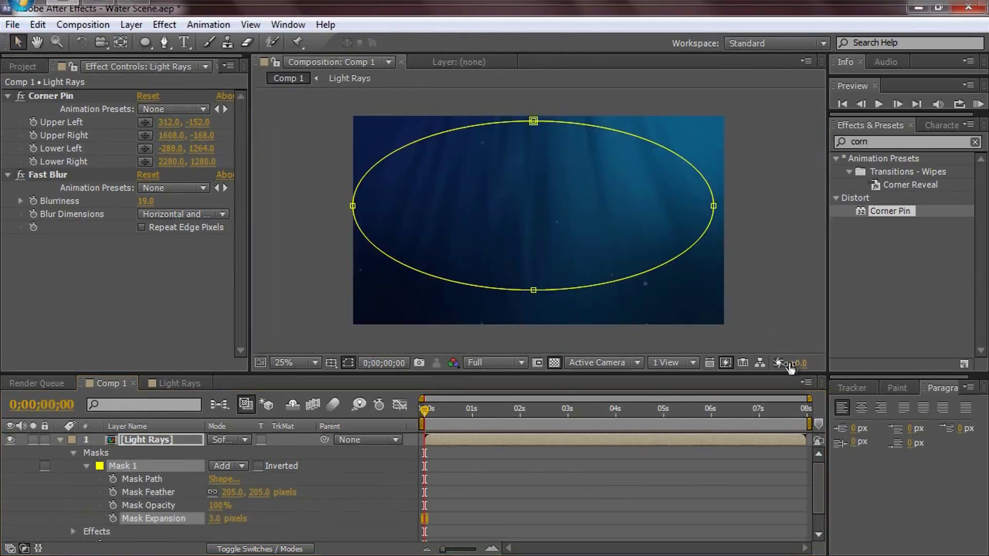
{"action": "left_click", "coordinate": [772, 277]}
{"action": "left_click_drag", "start_coordinate": [455, 413], "coordinate": [412, 432]}
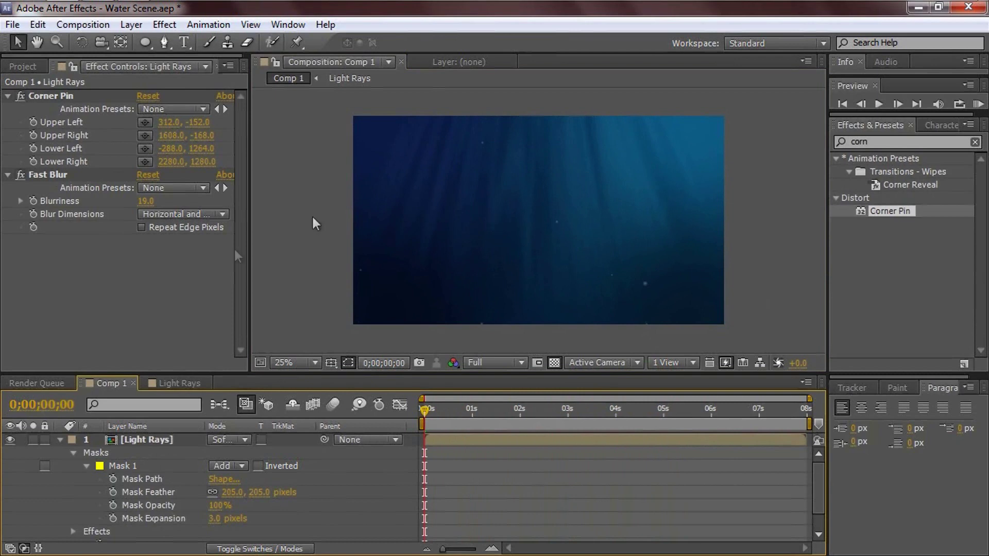
{"action": "left_click", "coordinate": [87, 438]}
{"action": "left_click", "coordinate": [60, 439]}
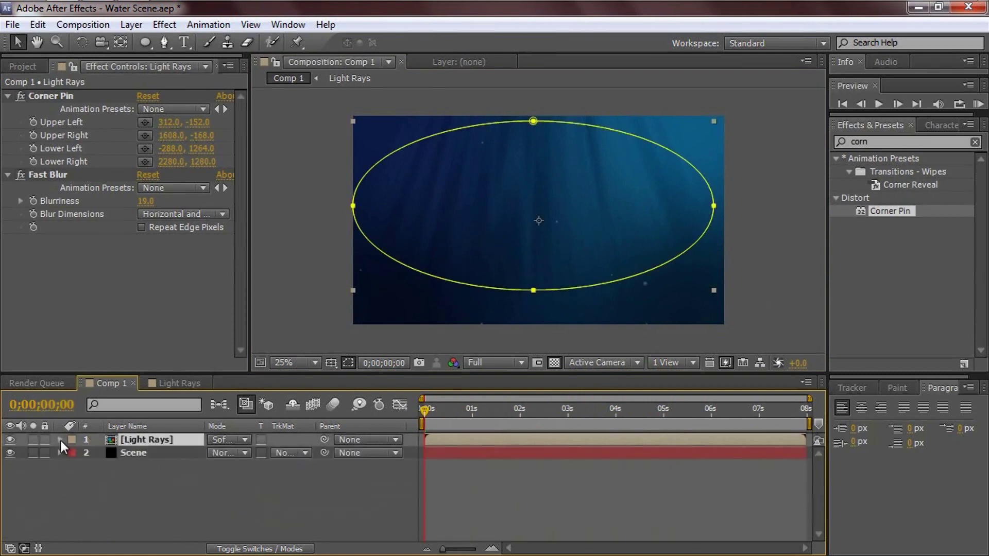
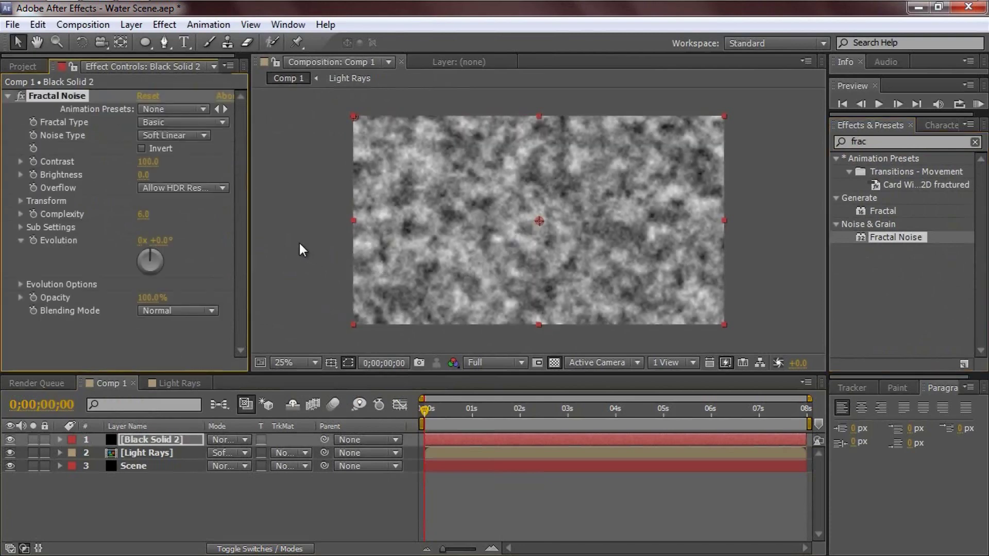
Set the new solid's Fractal Noise contrast to 48 and brightness to -24, and rename the layer Water.
{"action": "left_click_drag", "start_coordinate": [149, 167], "coordinate": [124, 178]}
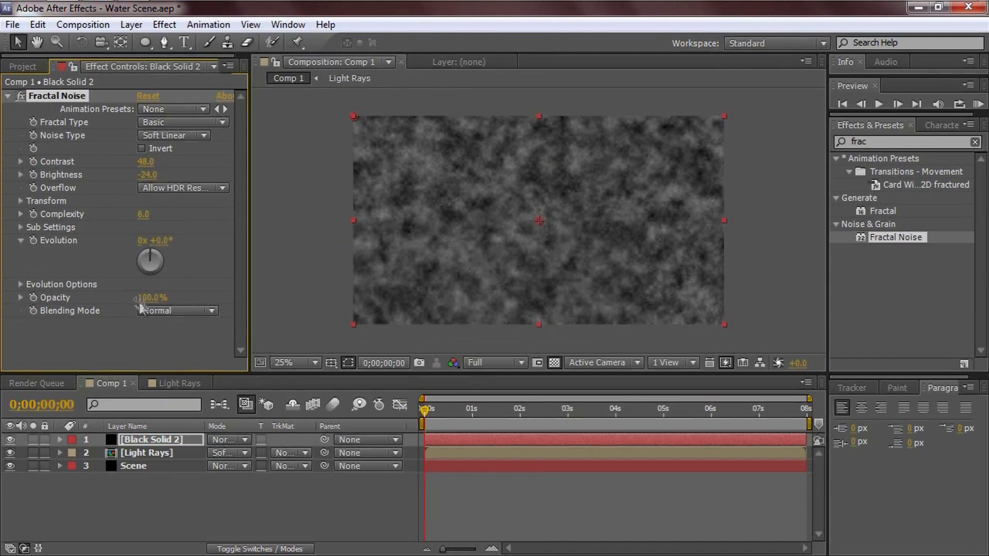
{"action": "left_click", "coordinate": [155, 439]}
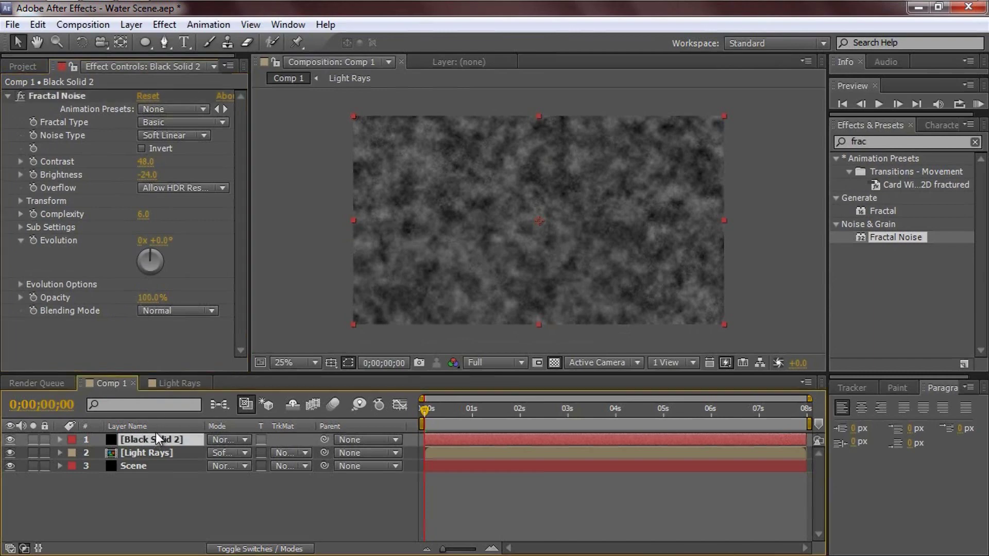
{"action": "key", "text": "Return"}
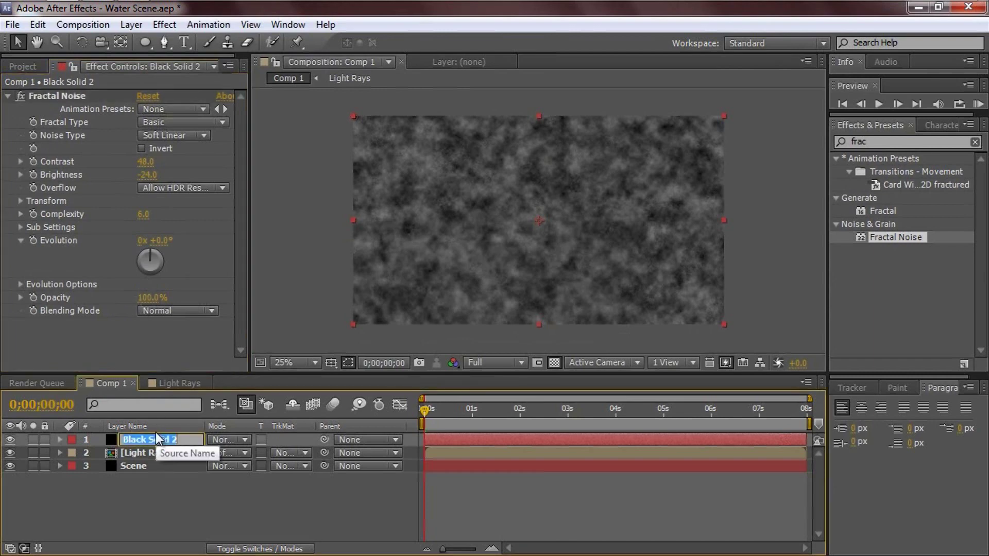
{"action": "type", "text": "Water"}
{"action": "left_click", "coordinate": [205, 487]}
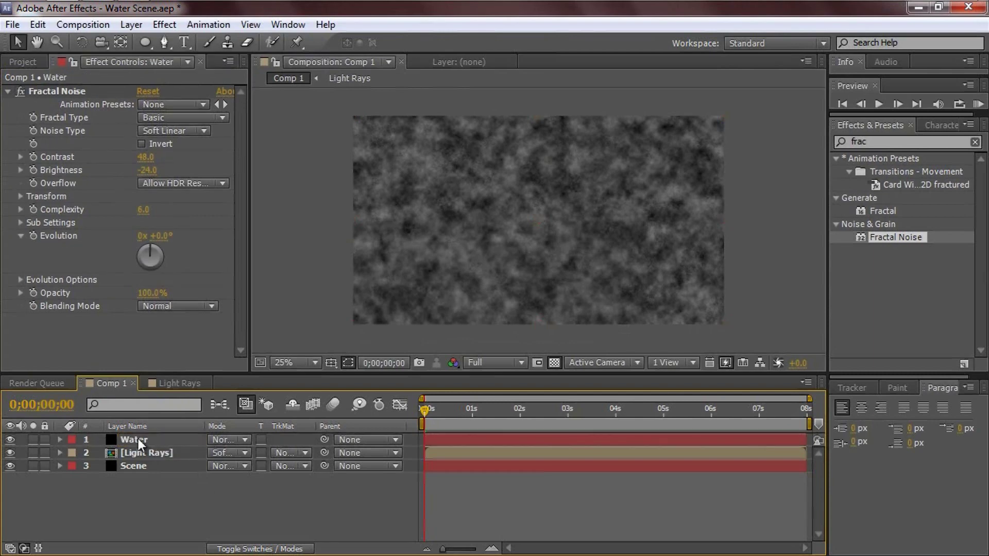
Set the Water layer's blending mode to Color Dodge and reduce its Fractal Noise contrast to 30.
{"action": "left_click", "coordinate": [138, 439]}
{"action": "left_click", "coordinate": [225, 438]}
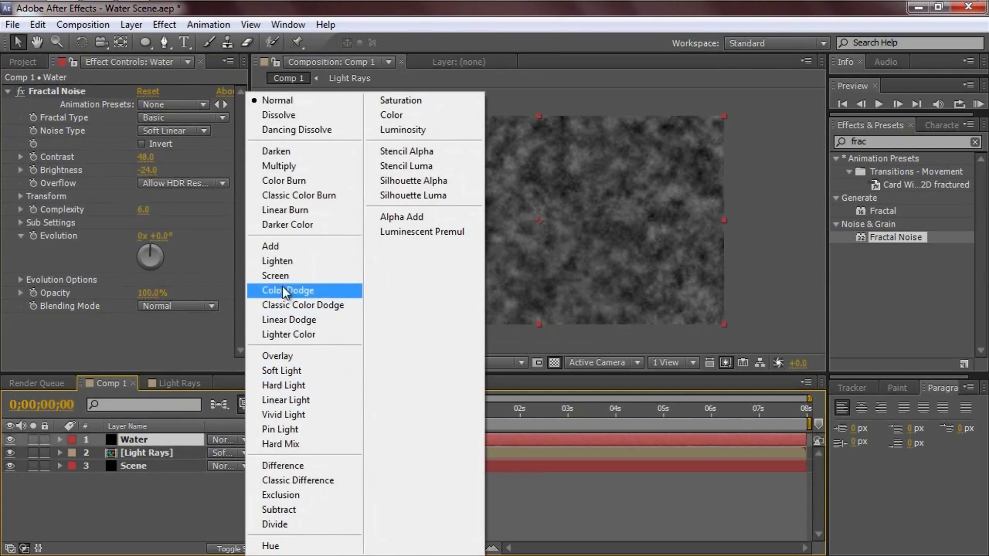
{"action": "left_click", "coordinate": [283, 291]}
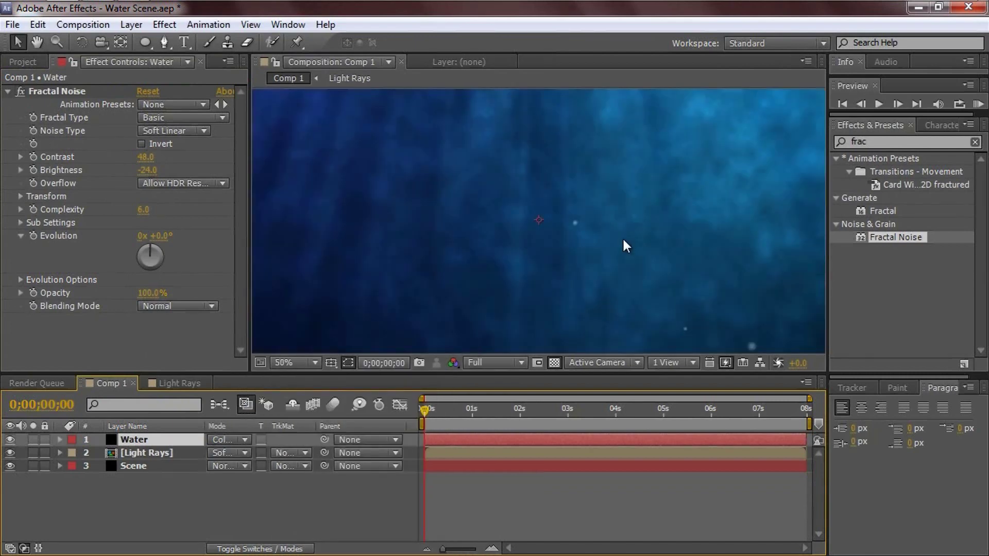
{"action": "left_click_drag", "start_coordinate": [143, 160], "coordinate": [137, 157]}
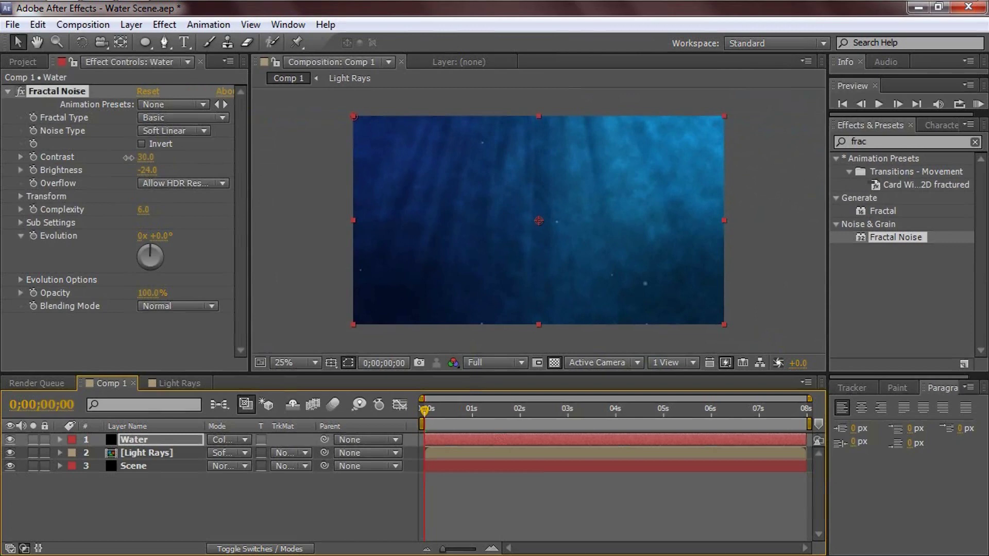
{"action": "left_click", "coordinate": [129, 158]}
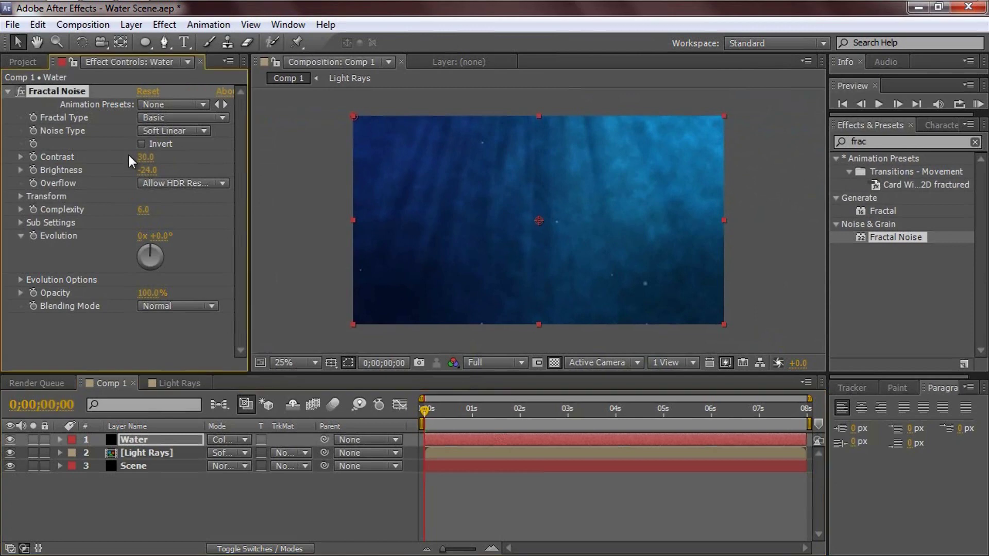
{"action": "left_click", "coordinate": [291, 235]}
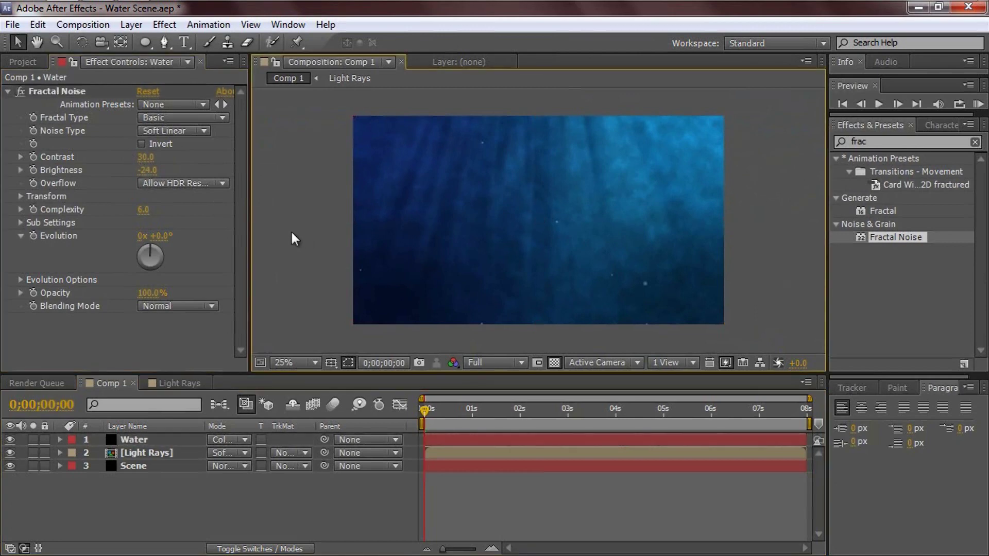
Lower the Water layer's opacity to 30%, checking the look at another point in the composition.
{"action": "left_click", "coordinate": [139, 441]}
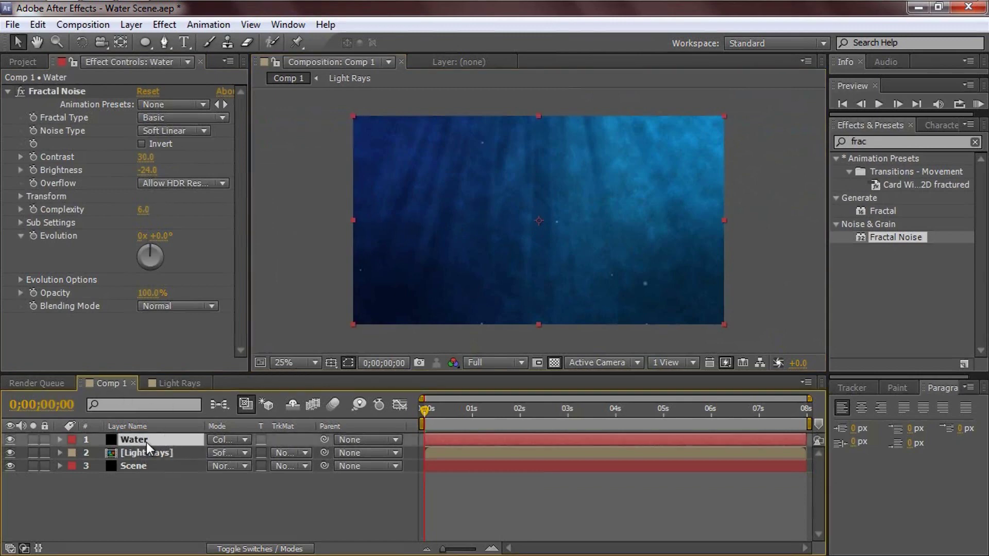
{"action": "key", "text": "t"}
{"action": "left_click_drag", "start_coordinate": [218, 458], "coordinate": [187, 453]}
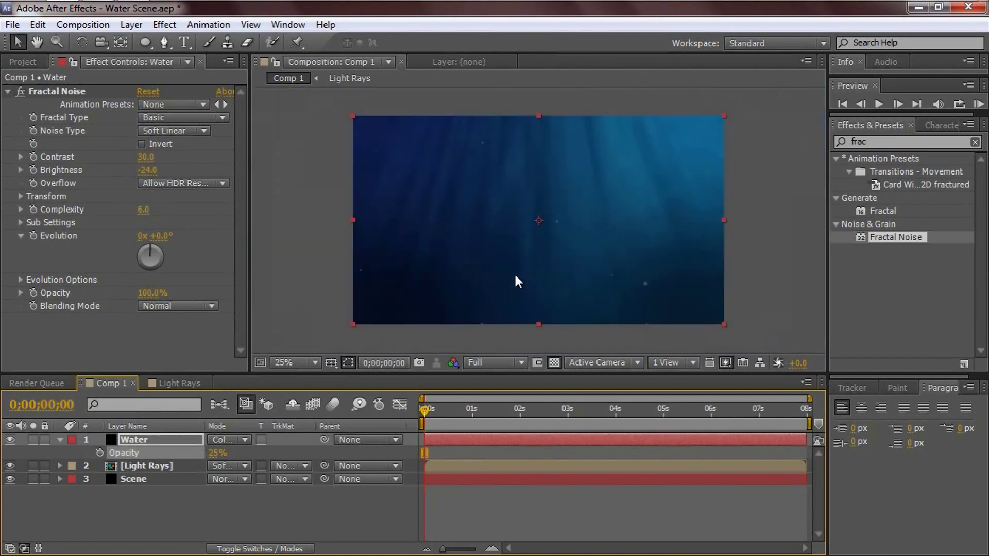
{"action": "left_click_drag", "start_coordinate": [574, 410], "coordinate": [685, 420]}
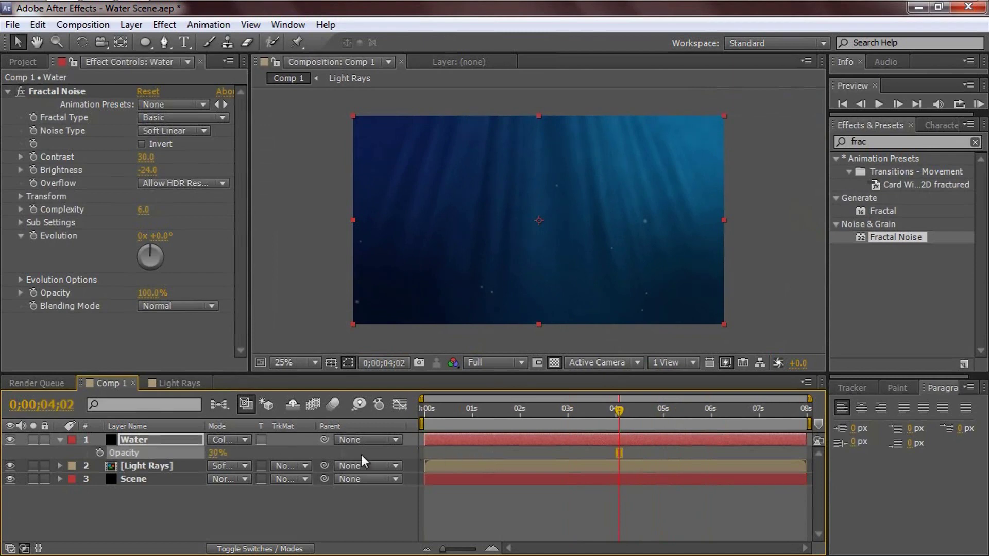
{"action": "left_click", "coordinate": [152, 487]}
Animate the Water layer's Fractal Noise Evolution from 0 at the first frame to 1 full revolution at the last frame.
{"action": "left_click", "coordinate": [140, 441]}
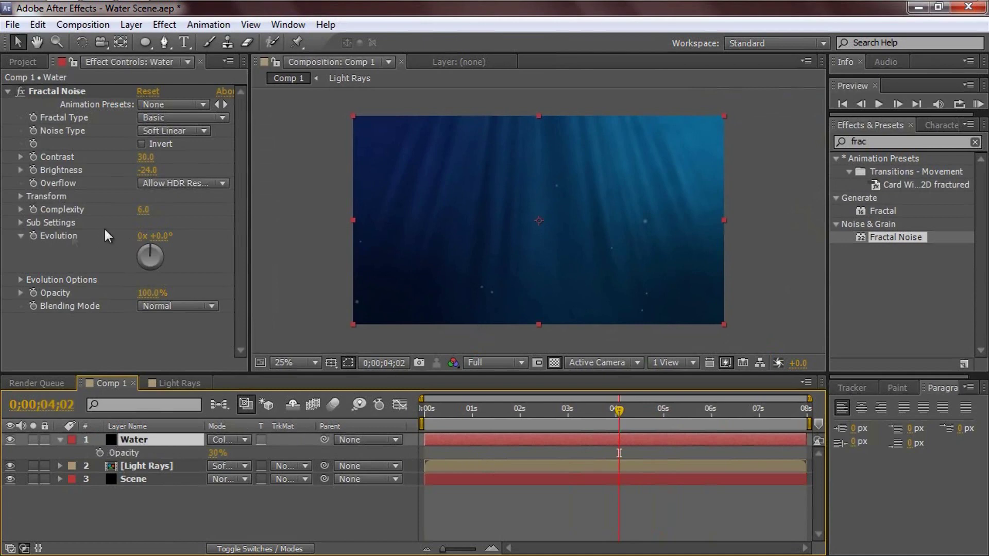
{"action": "left_click_drag", "start_coordinate": [506, 412], "coordinate": [392, 415]}
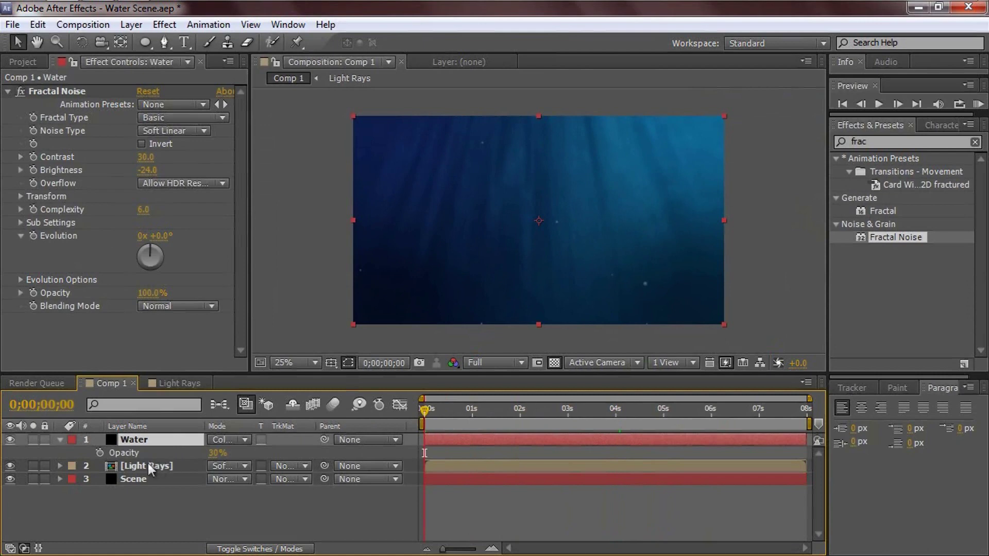
{"action": "left_click", "coordinate": [32, 235]}
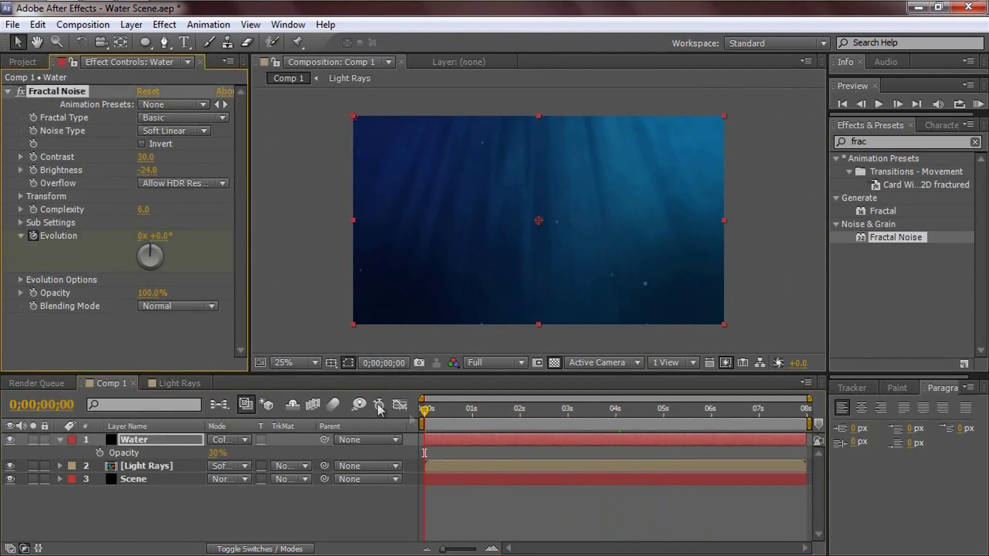
{"action": "left_click", "coordinate": [426, 411]}
{"action": "key", "text": "End"}
{"action": "left_click", "coordinate": [143, 236]}
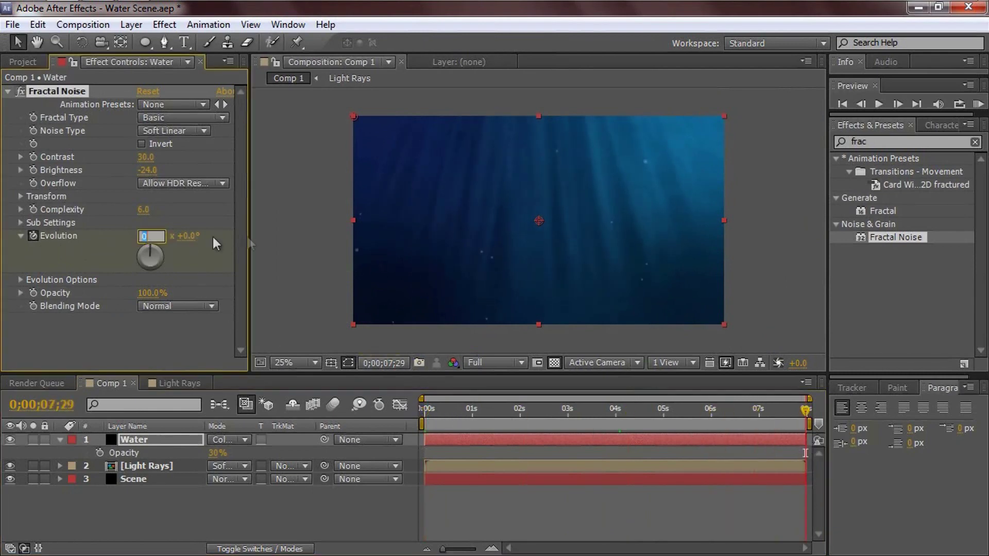
{"action": "type", "text": "1"}
{"action": "key", "text": "Return"}
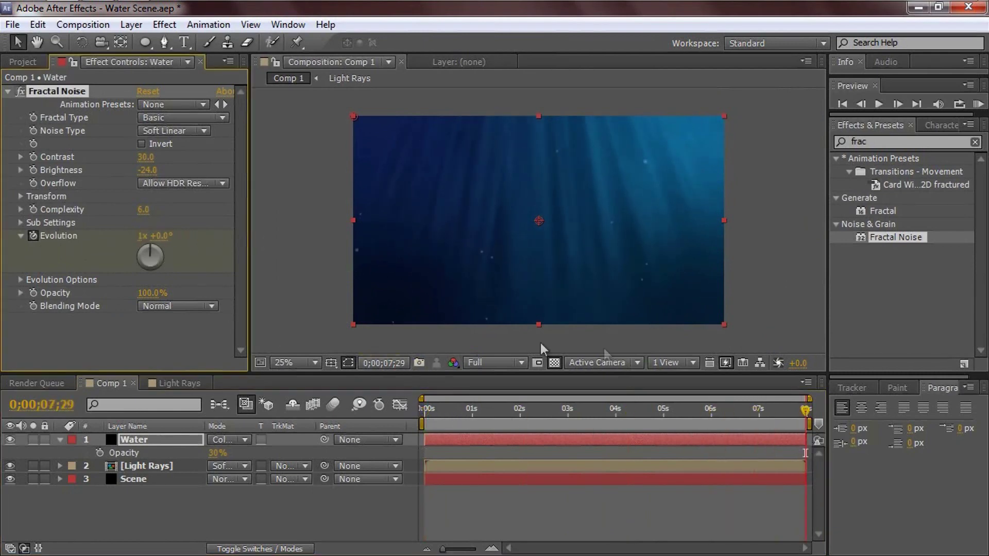
{"action": "mouse_move", "coordinate": [792, 412]}
{"action": "left_mouse_down"}
{"action": "mouse_move", "coordinate": [441, 411]}
{"action": "mouse_move", "coordinate": [694, 412]}
{"action": "mouse_move", "coordinate": [801, 428]}
{"action": "left_mouse_up"}
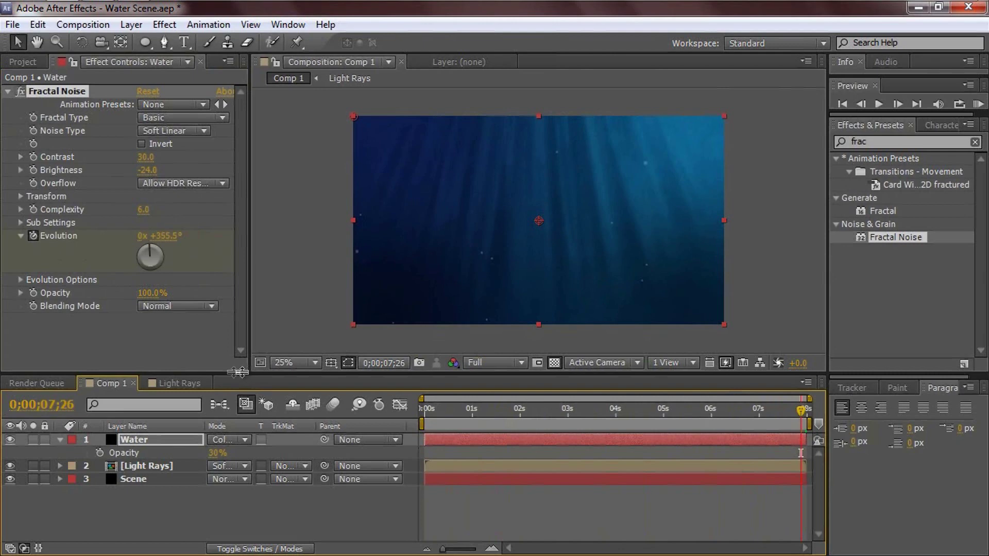
{"action": "left_click", "coordinate": [137, 489]}
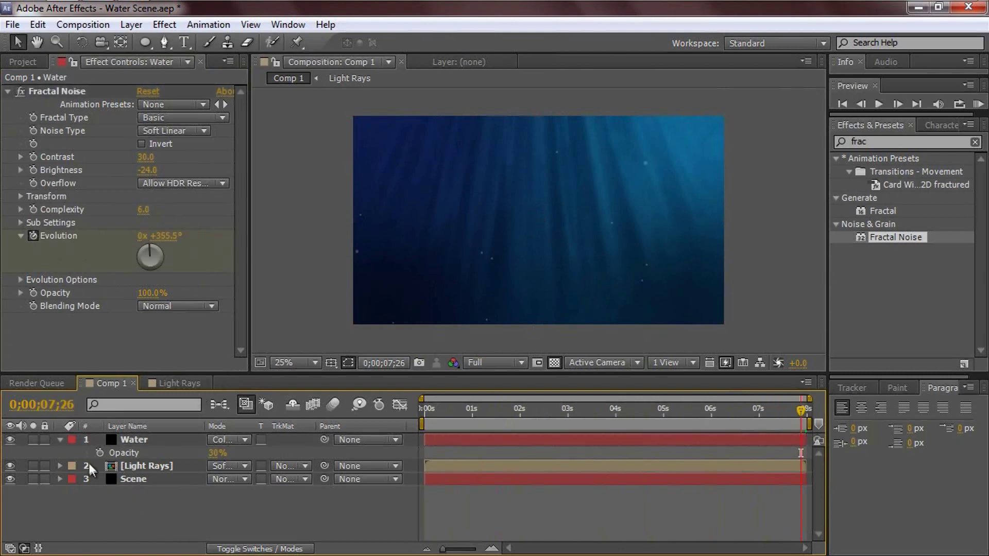
{"action": "left_click", "coordinate": [60, 440]}
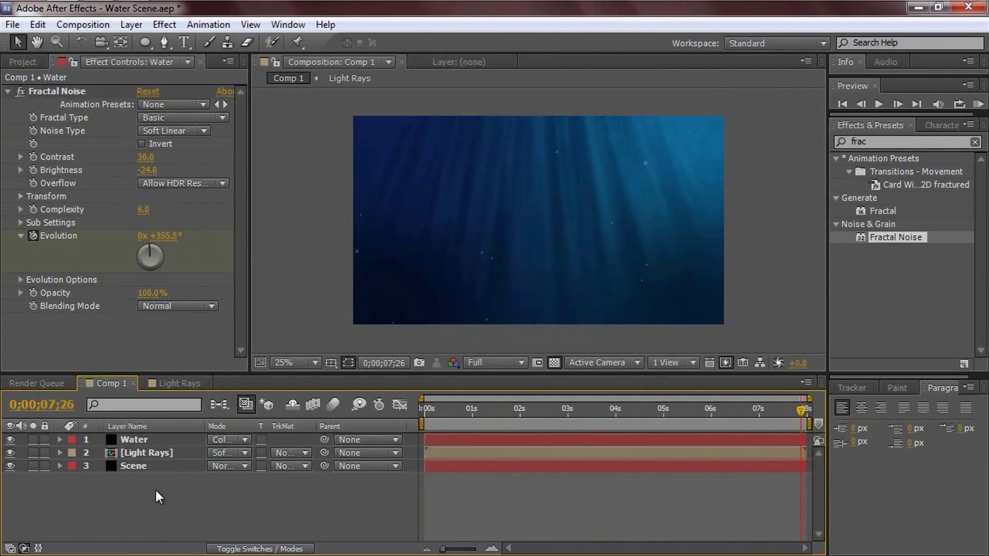
Create a new black 1920 × 1080 px solid named Viggy above the other layers.
{"action": "right_click", "coordinate": [164, 486]}
{"action": "mouse_move", "coordinate": [383, 338]}
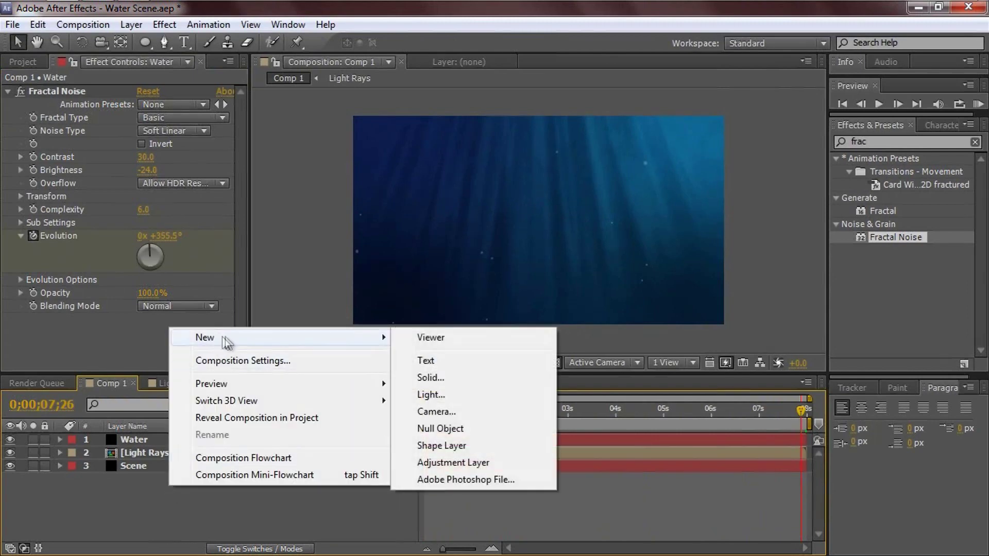
{"action": "left_click", "coordinate": [443, 378]}
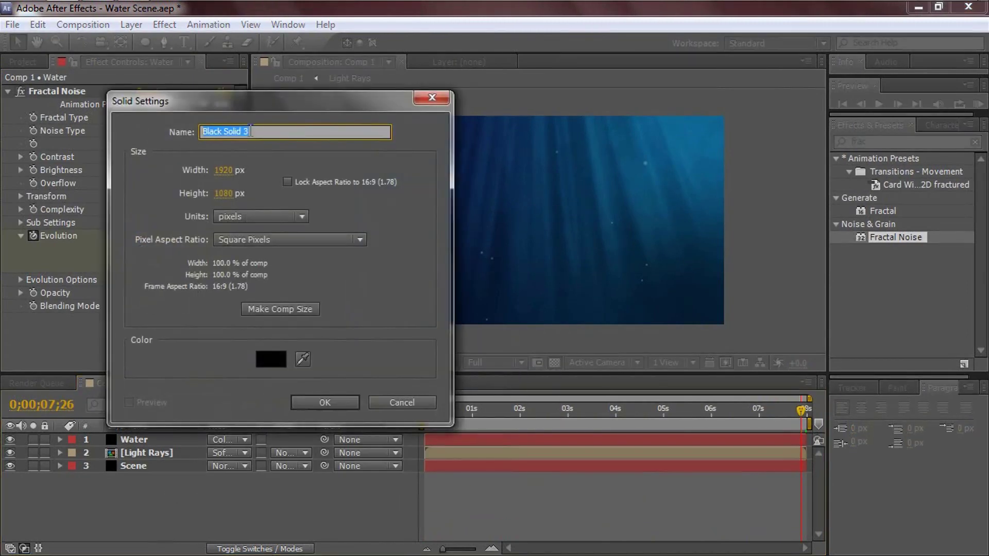
{"action": "type", "text": "Viggy"}
{"action": "left_click", "coordinate": [332, 401]}
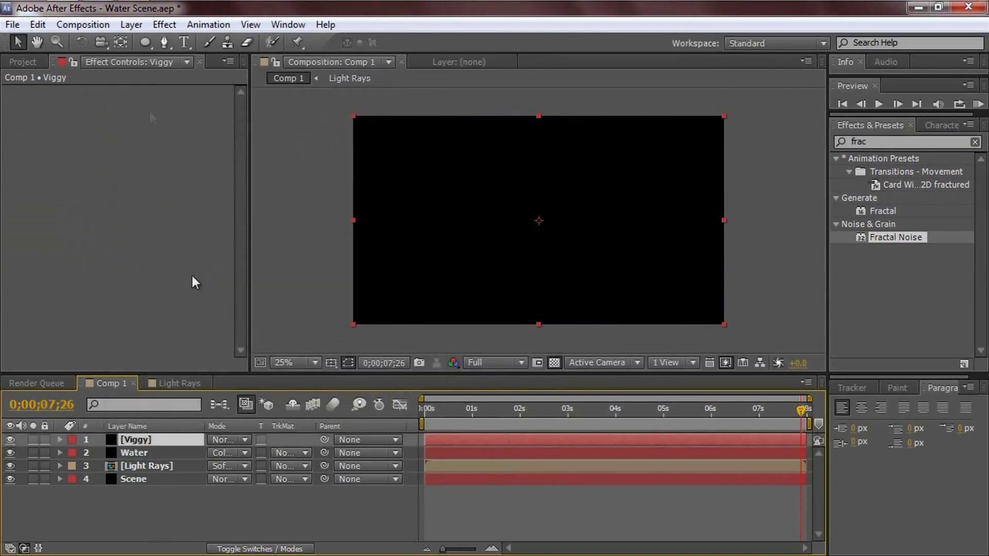
Draw a large elliptical mask on the Viggy layer that extends past the frame's top and right edges.
{"action": "left_click_drag", "start_coordinate": [145, 42], "coordinate": [209, 76]}
{"action": "left_click_drag", "start_coordinate": [781, 96], "coordinate": [389, 308]}
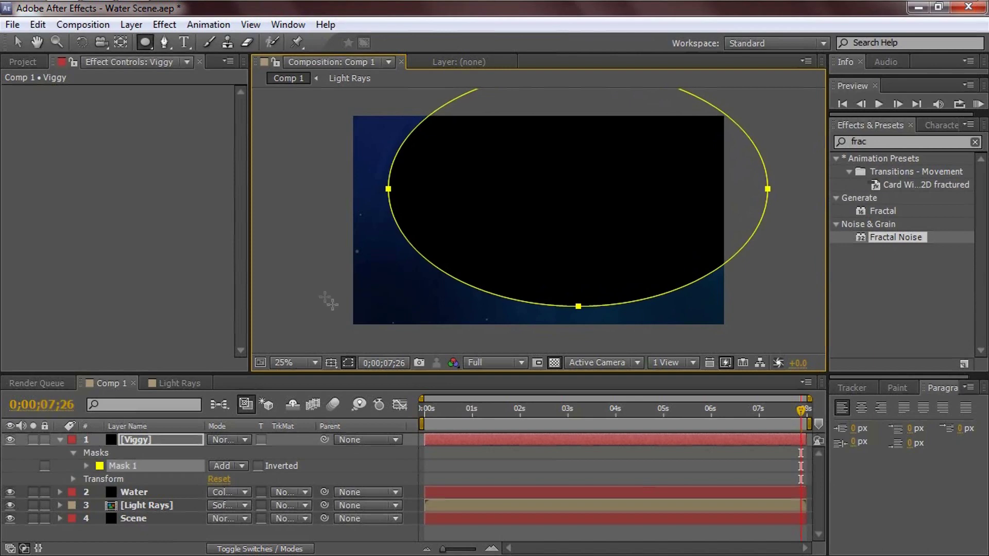
{"action": "left_click", "coordinate": [138, 438]}
Invert the Viggy layer's mask and set its feather to 298 pixels and its expansion to 107 pixels.
{"action": "left_click", "coordinate": [87, 466]}
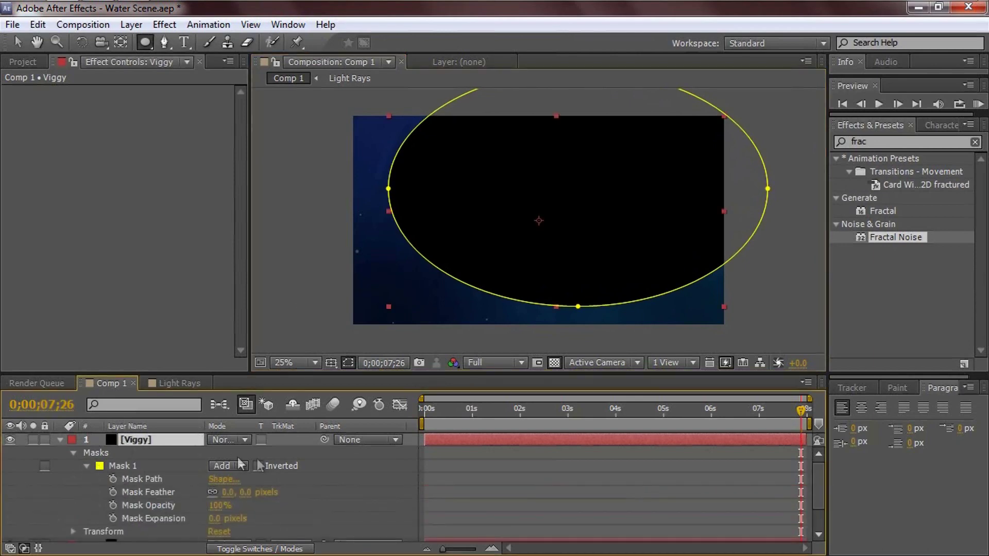
{"action": "left_click", "coordinate": [257, 466]}
{"action": "left_click_drag", "start_coordinate": [219, 492], "coordinate": [452, 497]}
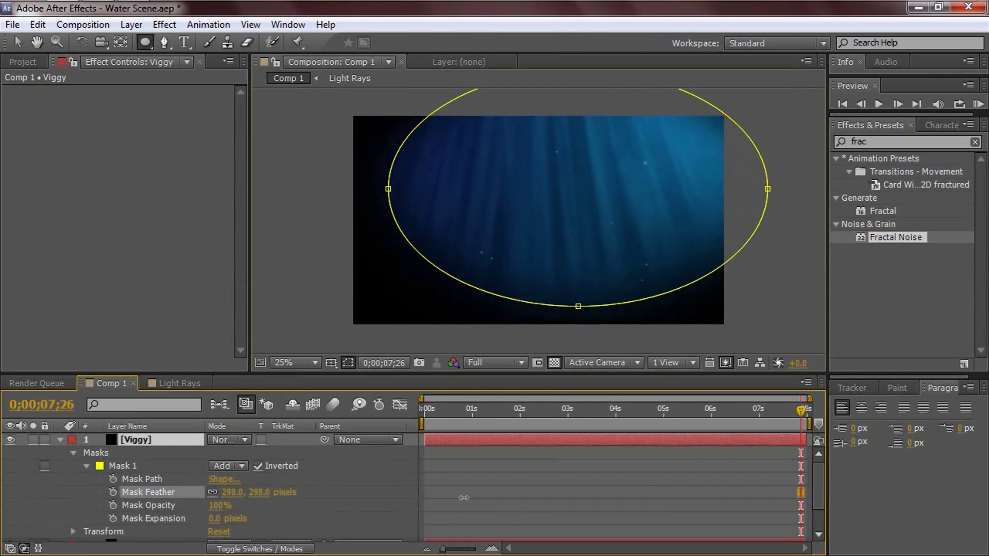
{"action": "left_click_drag", "start_coordinate": [213, 519], "coordinate": [294, 518]}
Set the Viggy layer's blending mode to Soft Light and its opacity to 23%, and return to the Selection tool.
{"action": "left_click", "coordinate": [238, 441]}
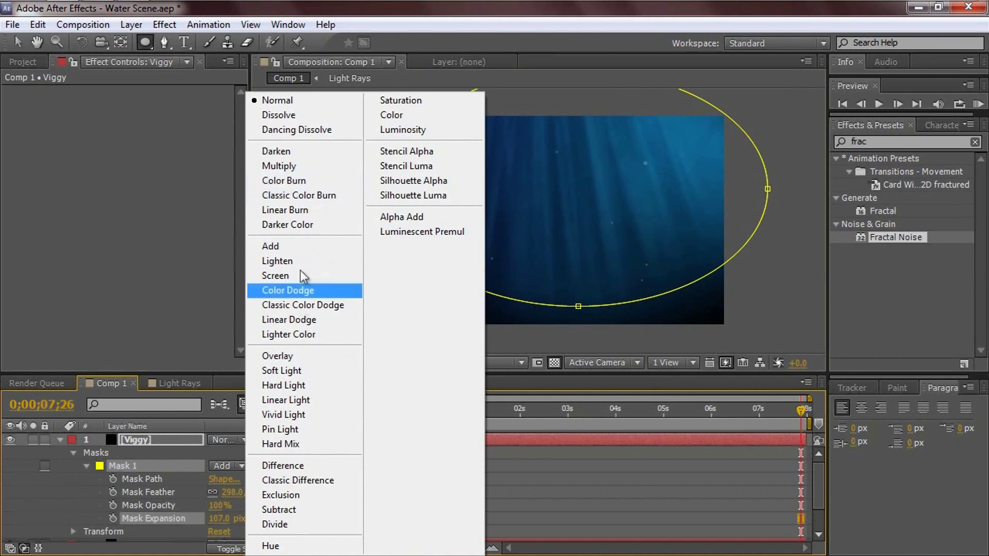
{"action": "left_click", "coordinate": [299, 370]}
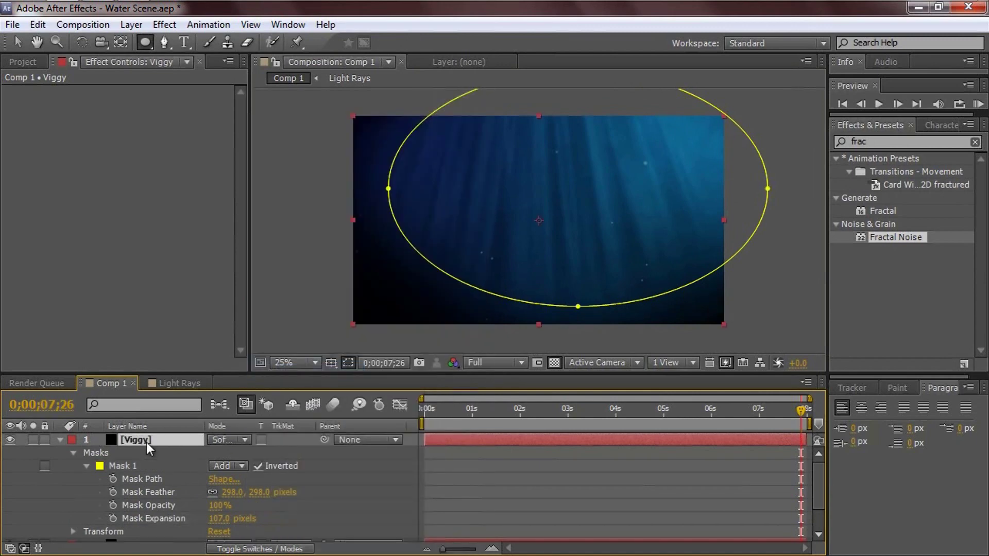
{"action": "key", "text": "t"}
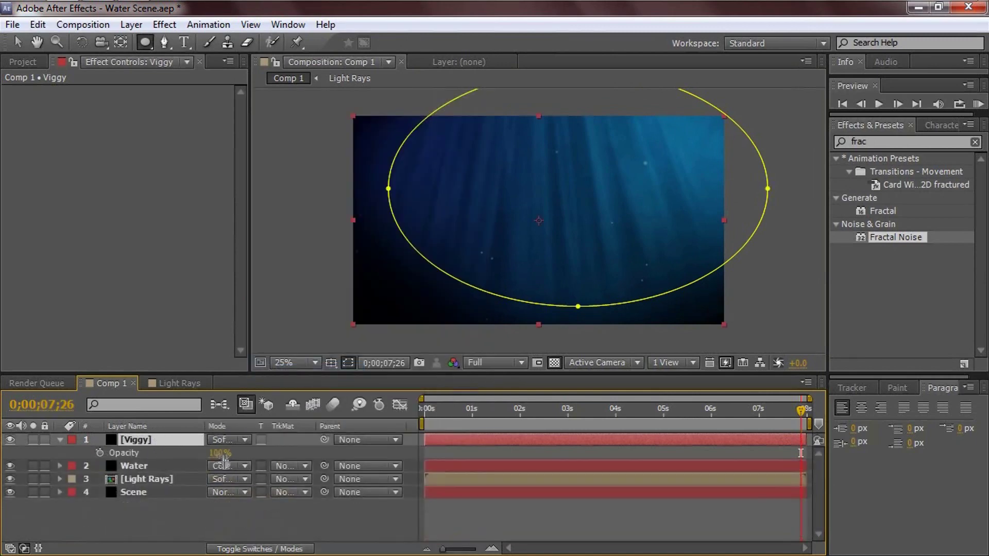
{"action": "left_click_drag", "start_coordinate": [221, 454], "coordinate": [506, 265]}
{"action": "scroll", "coordinate": [517, 265], "scroll_direction": "up", "scroll_amount": 2}
{"action": "scroll", "coordinate": [517, 264], "scroll_direction": "down", "scroll_amount": 2}
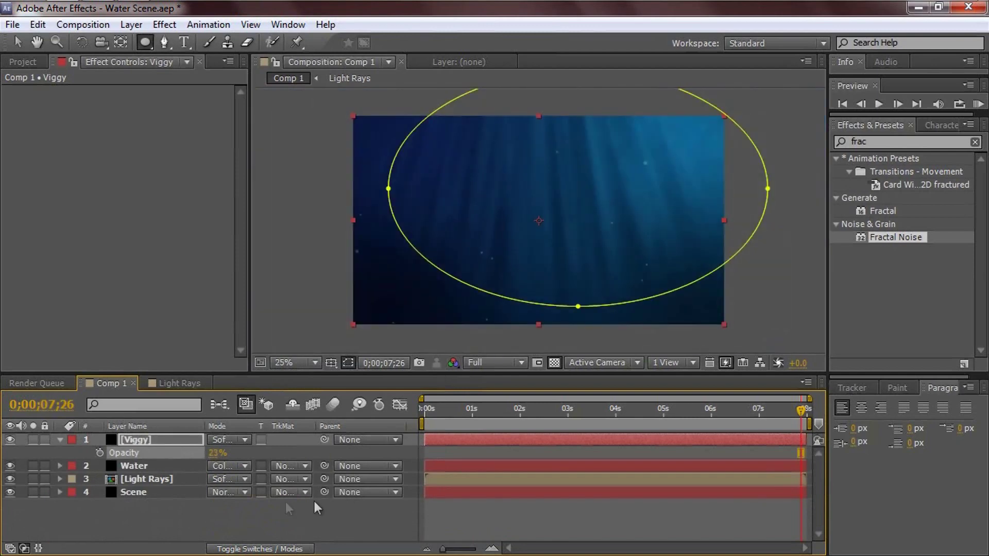
{"action": "left_click", "coordinate": [315, 502]}
{"action": "left_click", "coordinate": [20, 42]}
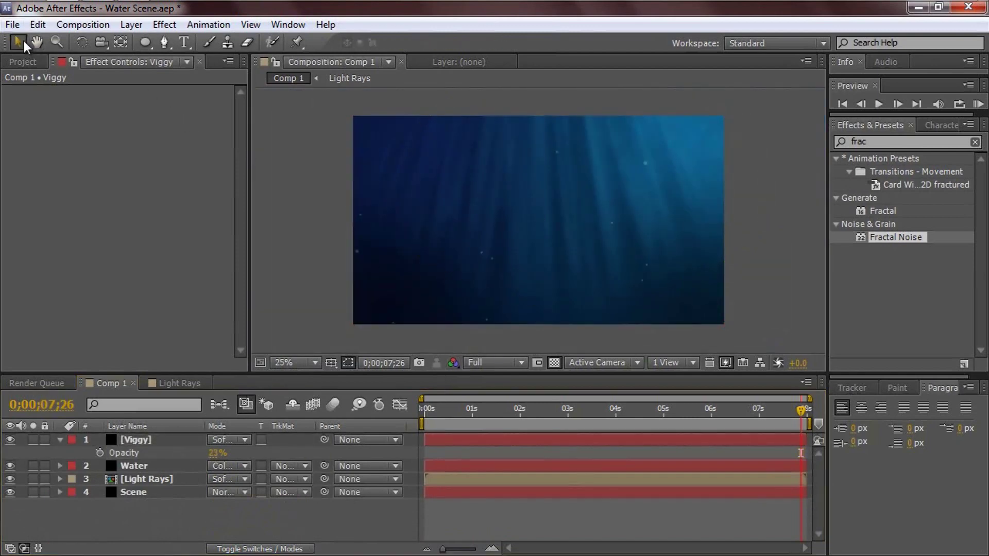
Preview the animated underwater scene in an enlarged composition view, restore the layout and collapse the Viggy layer's properties.
{"action": "scroll", "coordinate": [378, 206], "scroll_direction": "up", "scroll_amount": 2}
{"action": "key", "text": "grave"}
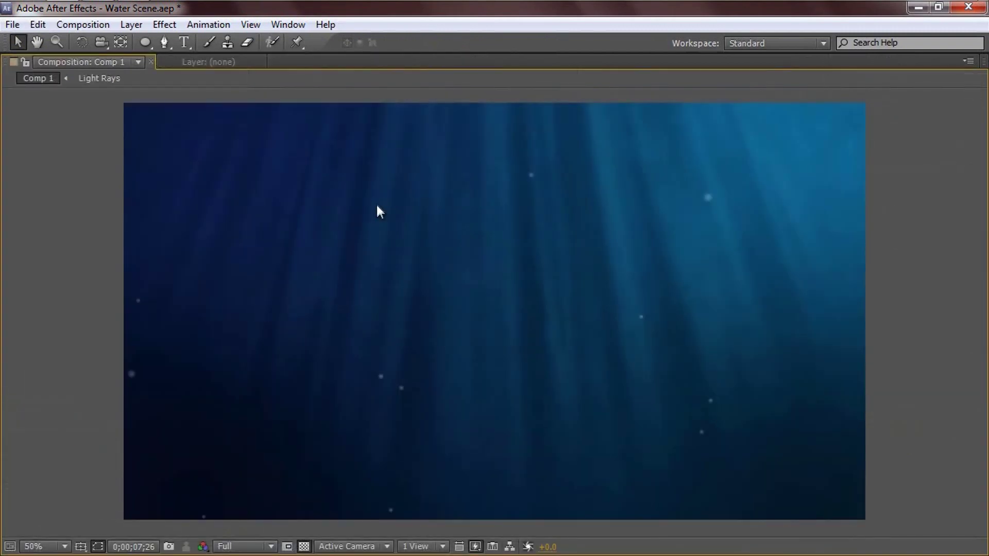
{"action": "key", "text": "KP_0"}
{"action": "key", "text": "grave"}
{"action": "key", "text": "comma"}
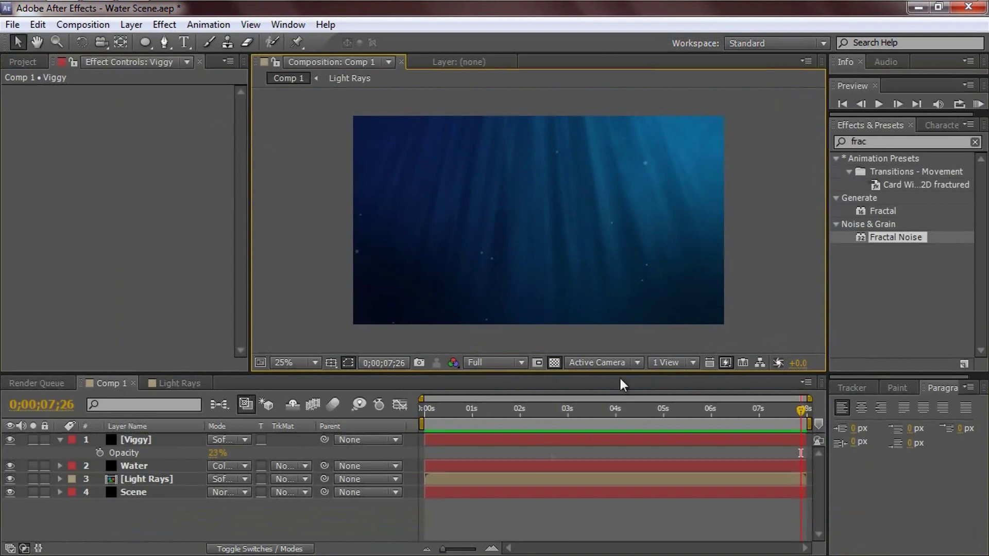
{"action": "left_click", "coordinate": [60, 440]}
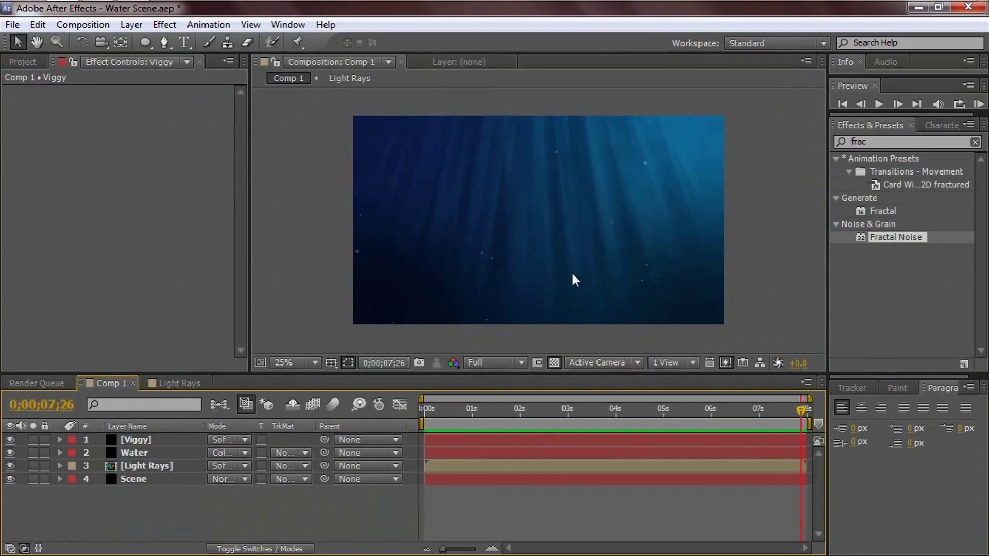
Import AE Word.psd from the Desktop as a composition with editable layer styles and Live Photoshop 3D.
{"action": "left_click", "coordinate": [24, 61]}
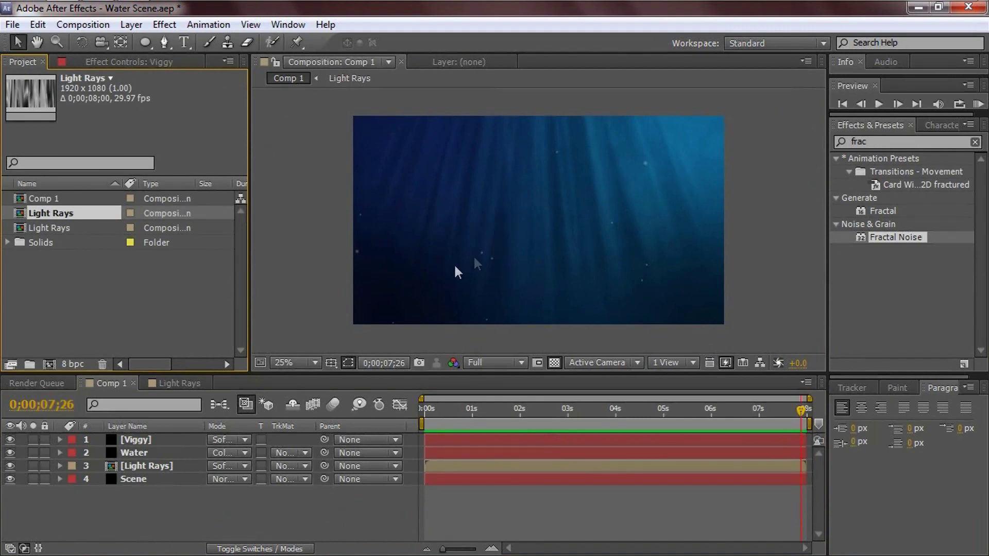
{"action": "double_click", "coordinate": [129, 284]}
{"action": "left_click", "coordinate": [412, 44]}
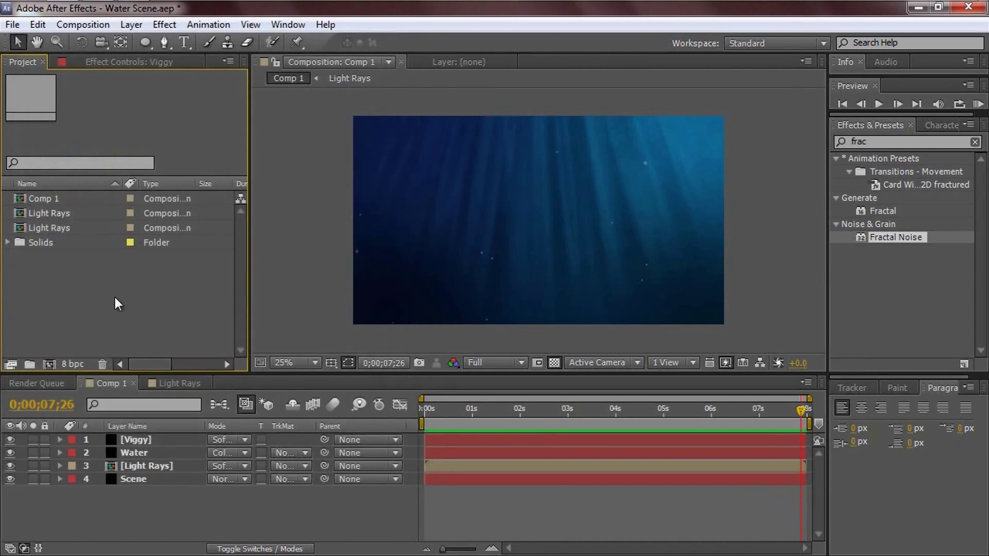
{"action": "double_click", "coordinate": [113, 295]}
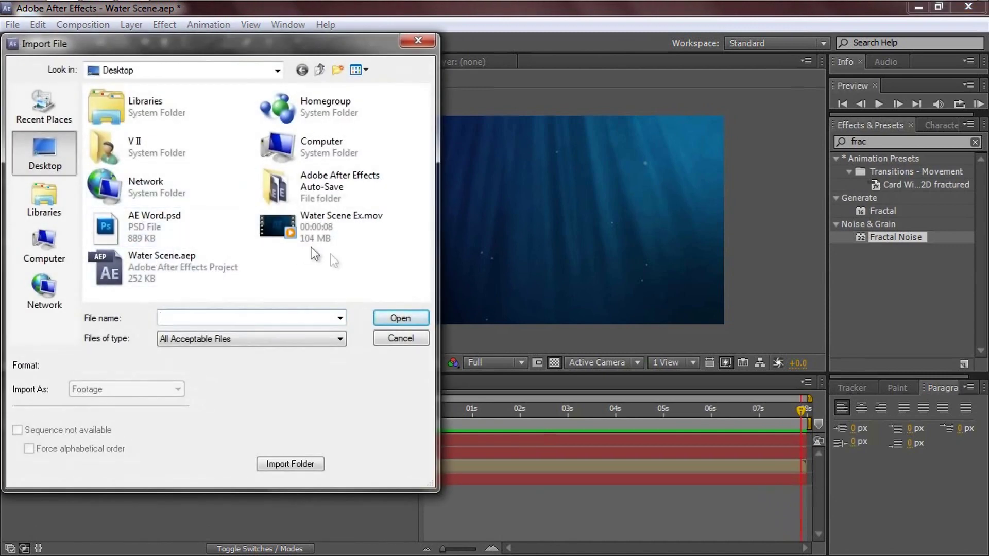
{"action": "left_click", "coordinate": [144, 226]}
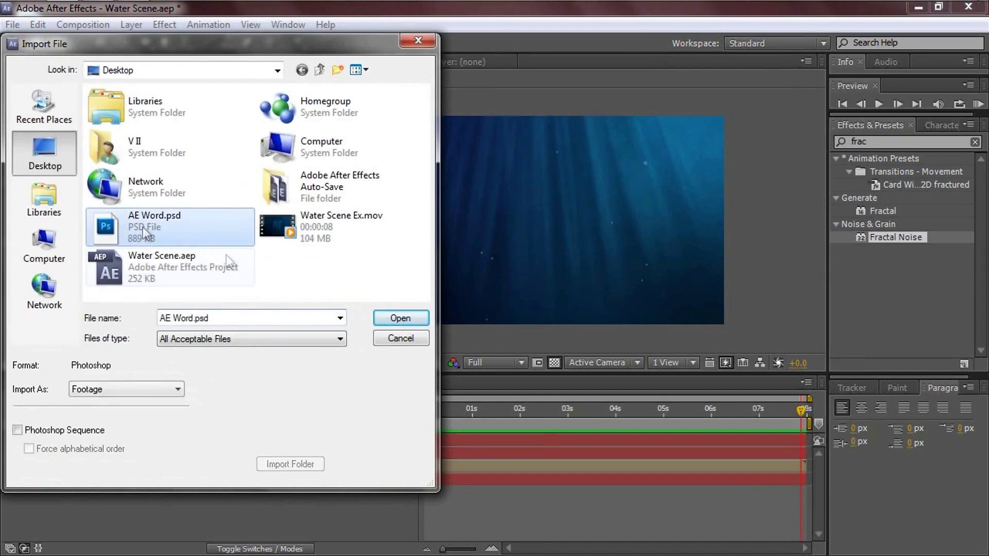
{"action": "left_click", "coordinate": [401, 322]}
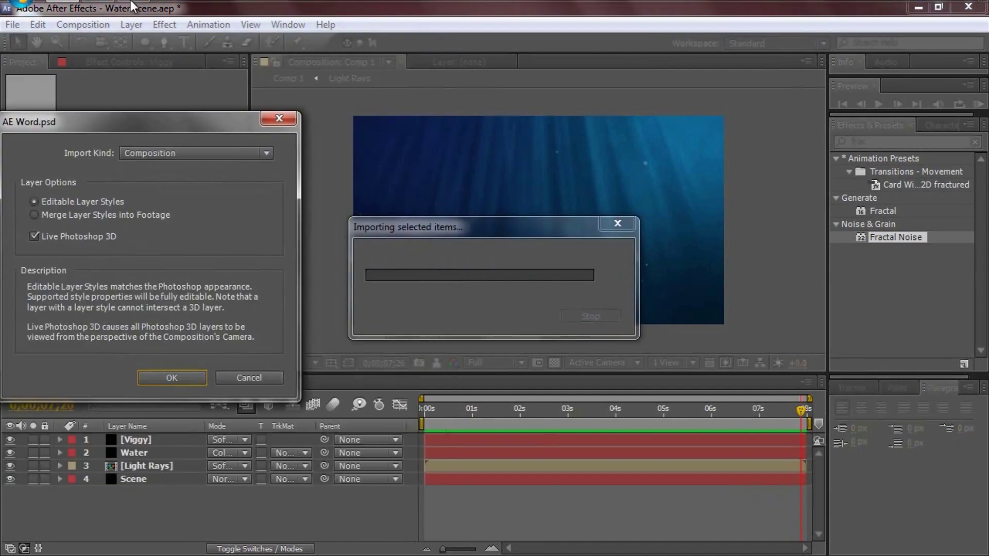
{"action": "left_click", "coordinate": [172, 377]}
Switch to Photoshop and examine the AE text layer's Drop Shadow, Bevel and Emboss, and Gradient Overlay settings.
{"action": "left_click", "coordinate": [111, 19]}
{"action": "scroll", "coordinate": [490, 249], "scroll_direction": "up", "scroll_amount": 3}
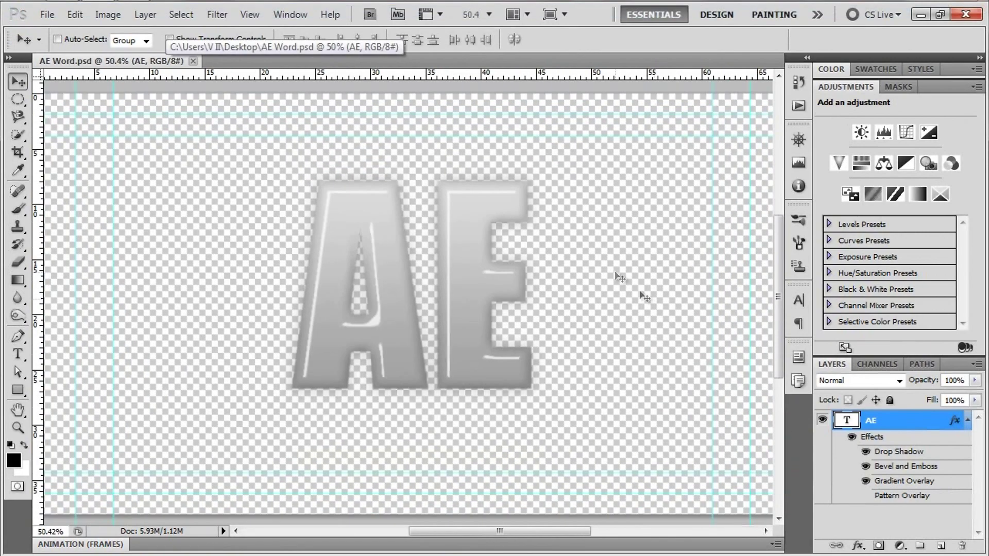
{"action": "double_click", "coordinate": [901, 452]}
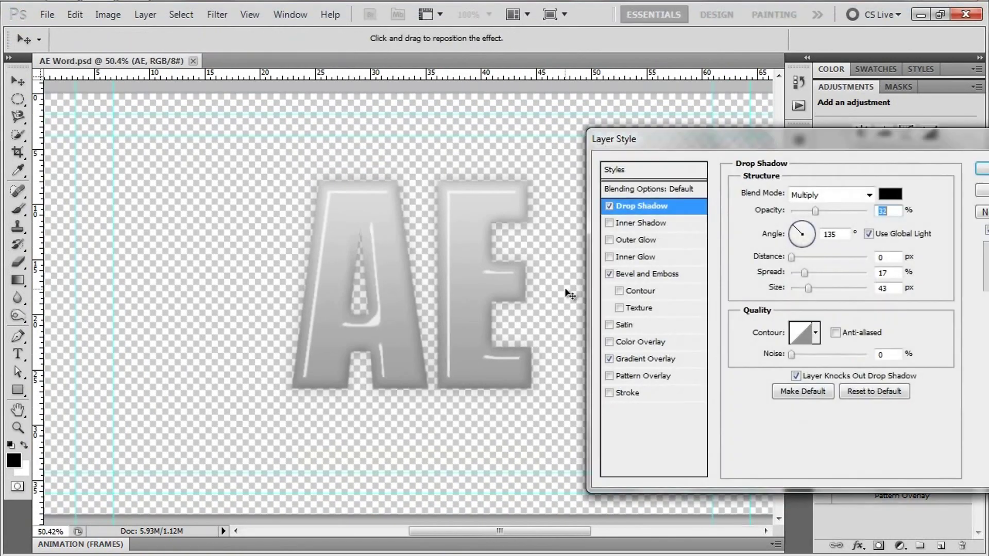
{"action": "left_click", "coordinate": [648, 273]}
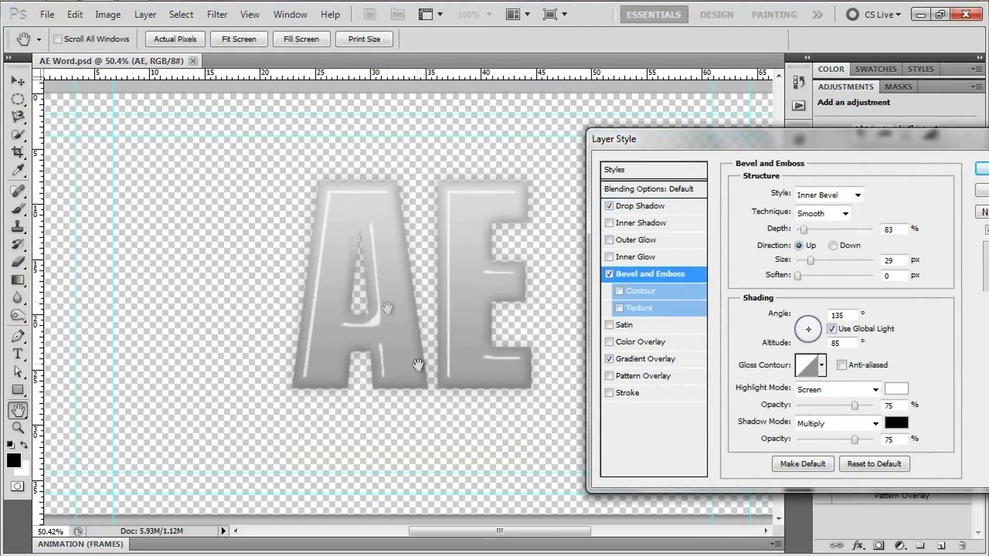
{"action": "left_click", "coordinate": [653, 358]}
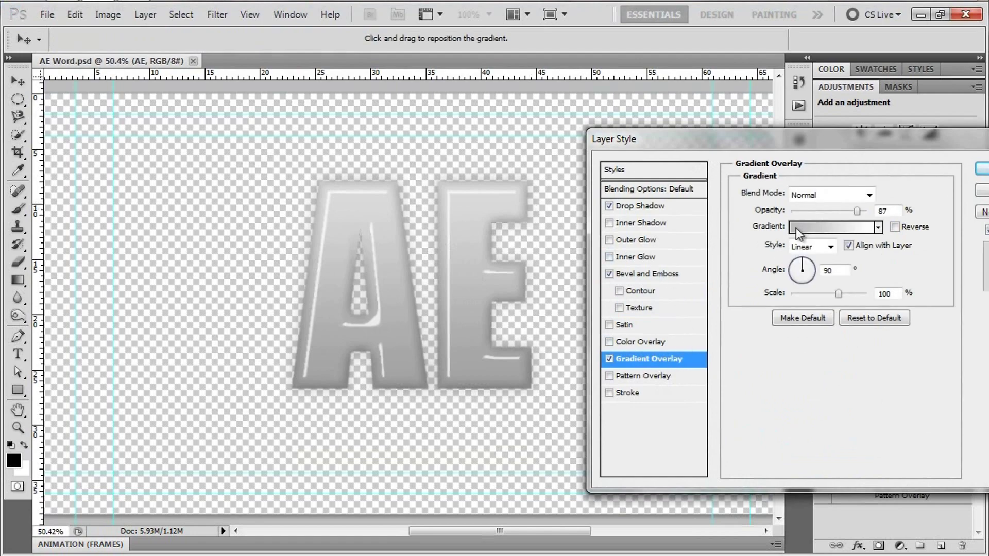
{"action": "left_click_drag", "start_coordinate": [947, 145], "coordinate": [721, 129]}
{"action": "left_click", "coordinate": [783, 153]}
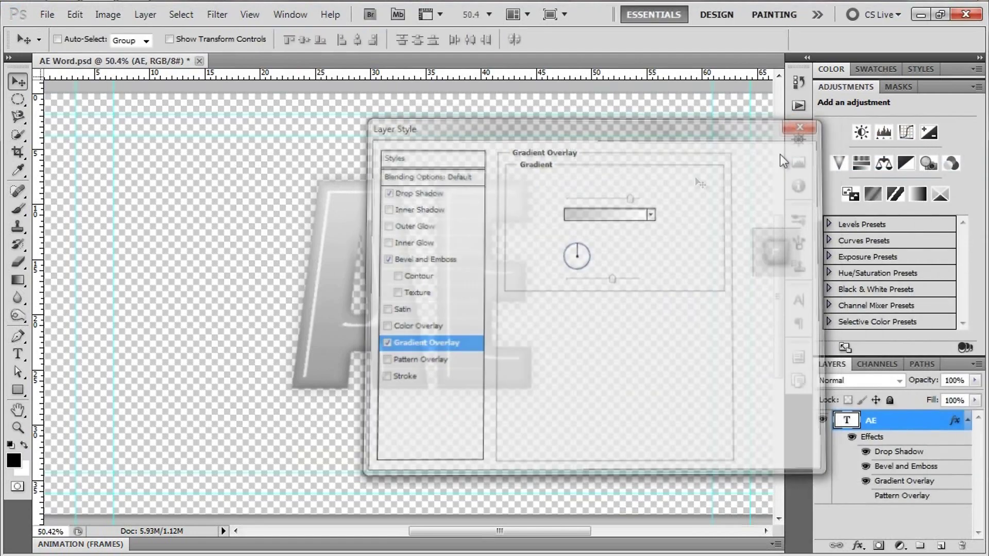
Switch back to After Effects, place the AE Word composition centred above all layers in Comp 1 and set its blending mode to Overlay.
{"action": "left_click", "coordinate": [62, 11]}
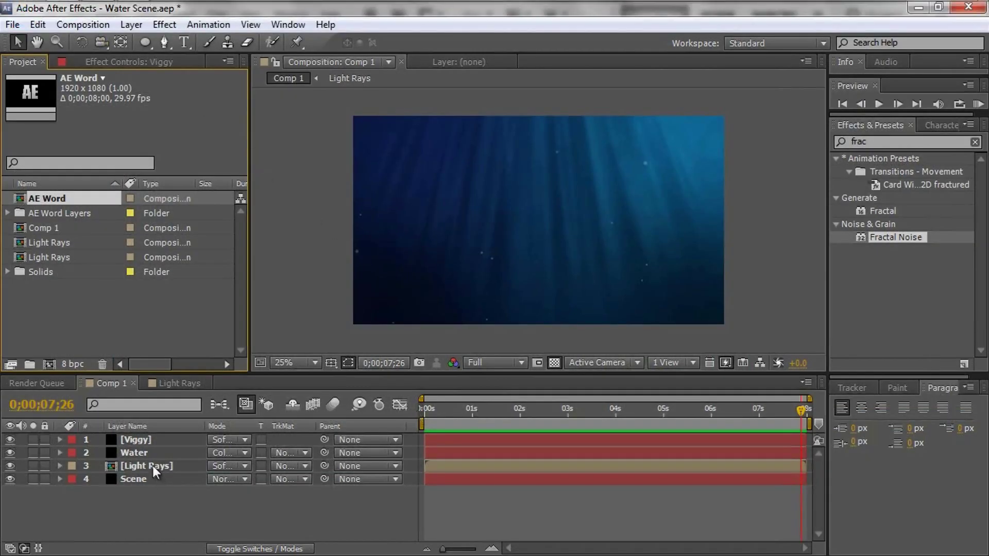
{"action": "left_click_drag", "start_coordinate": [48, 200], "coordinate": [540, 218]}
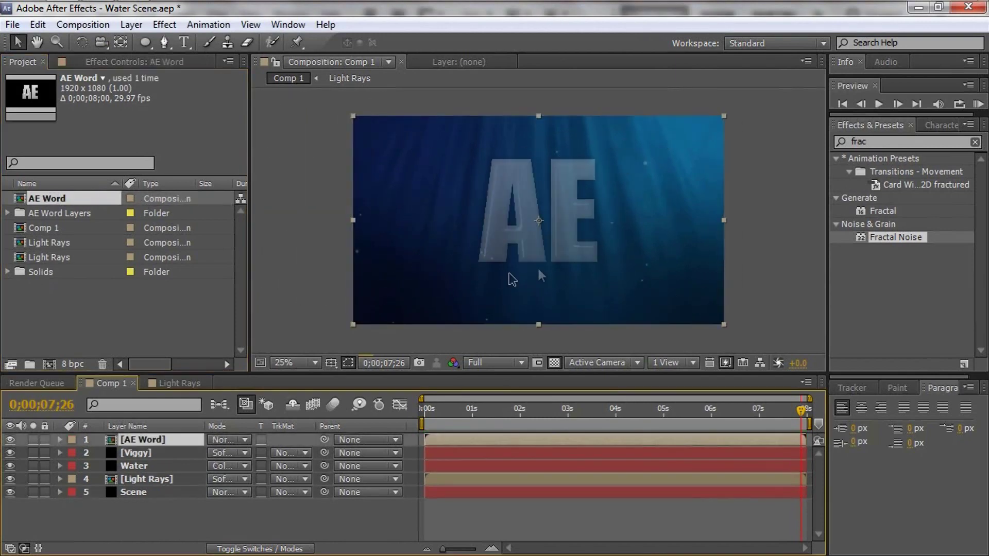
{"action": "scroll", "coordinate": [533, 212], "scroll_direction": "up", "scroll_amount": 1}
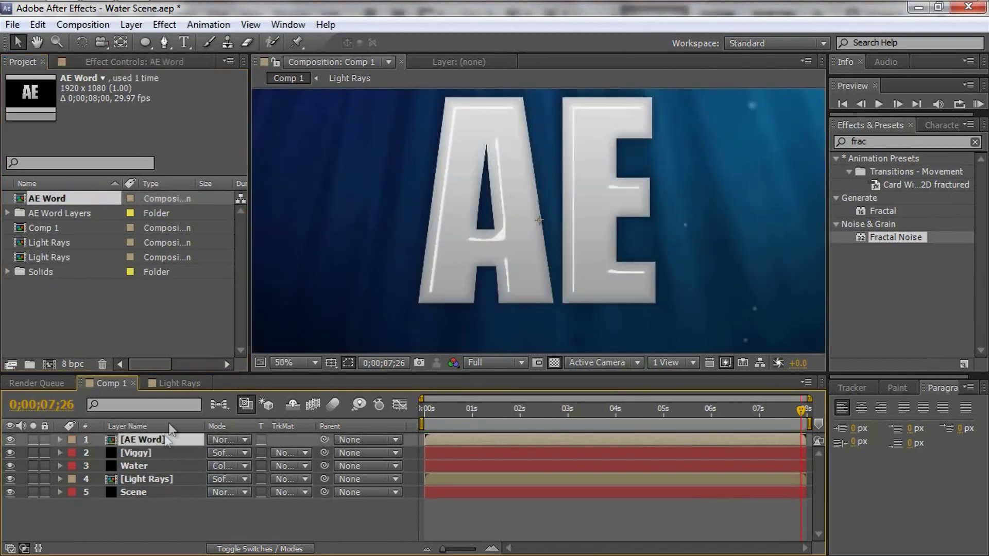
{"action": "left_click", "coordinate": [225, 439]}
{"action": "left_click", "coordinate": [277, 356]}
{"action": "scroll", "coordinate": [422, 265], "scroll_direction": "down", "scroll_amount": 1}
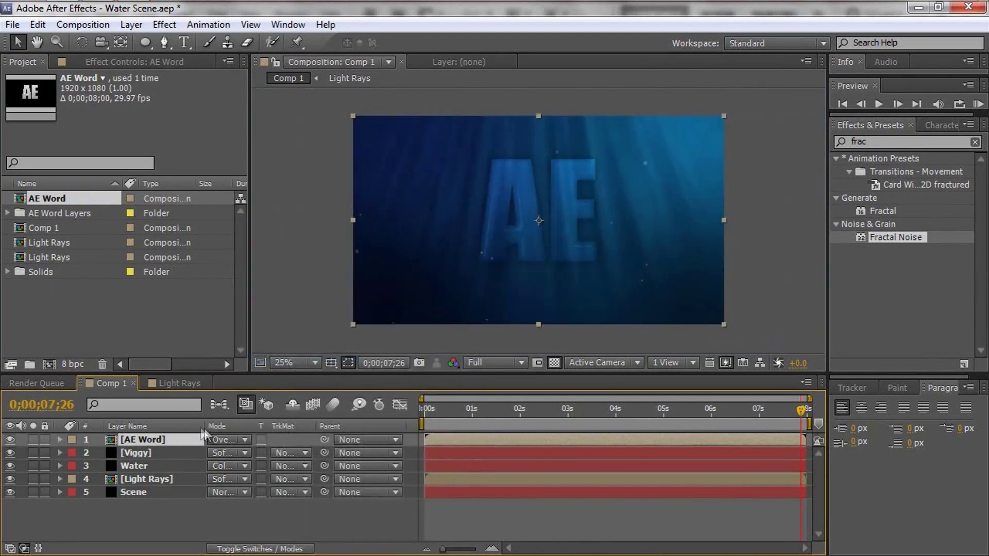
Add a Scale keyframe of 50% to the AE Word layer at the start of the timeline.
{"action": "key", "text": "Home"}
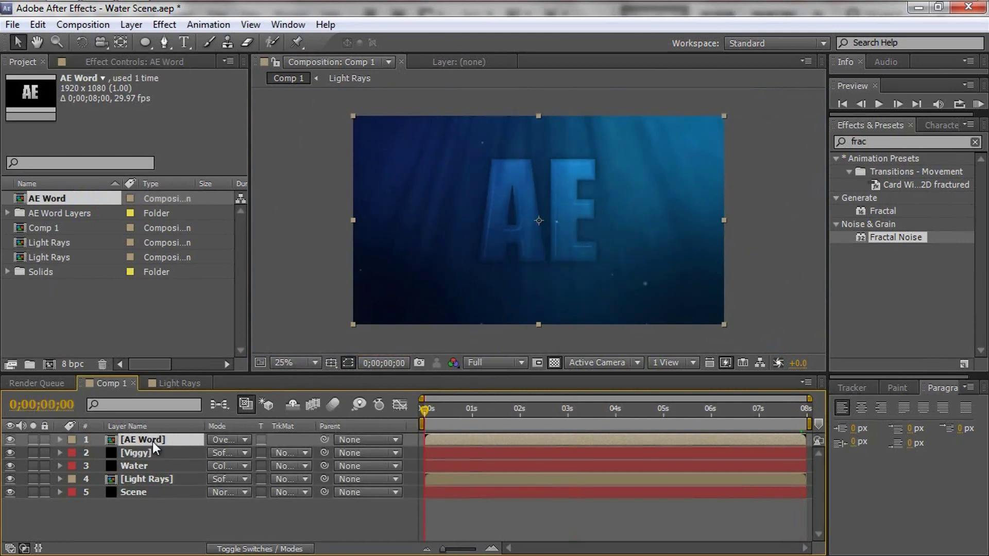
{"action": "key", "text": "s"}
{"action": "left_click", "coordinate": [233, 454]}
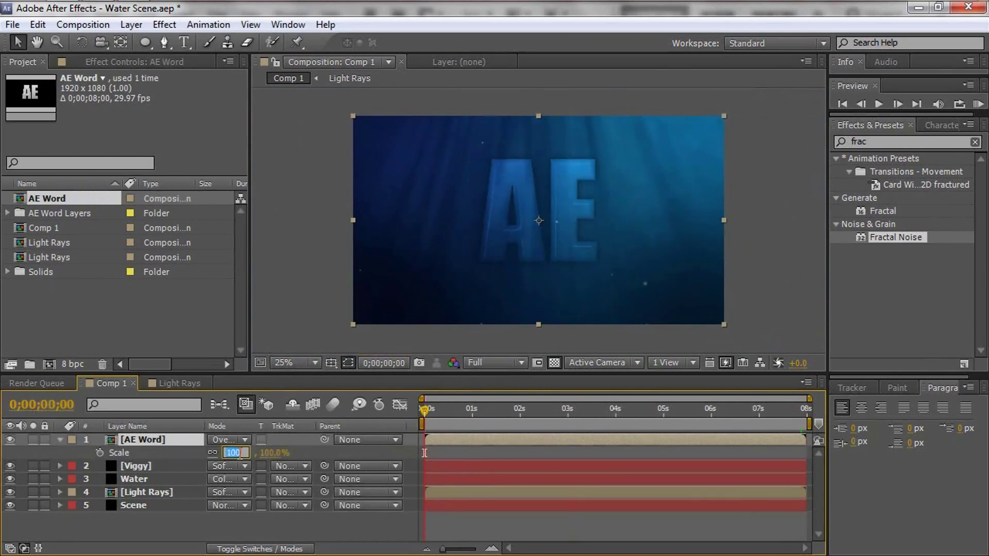
{"action": "left_click", "coordinate": [99, 452]}
{"action": "key", "text": "ctrl+Up"}
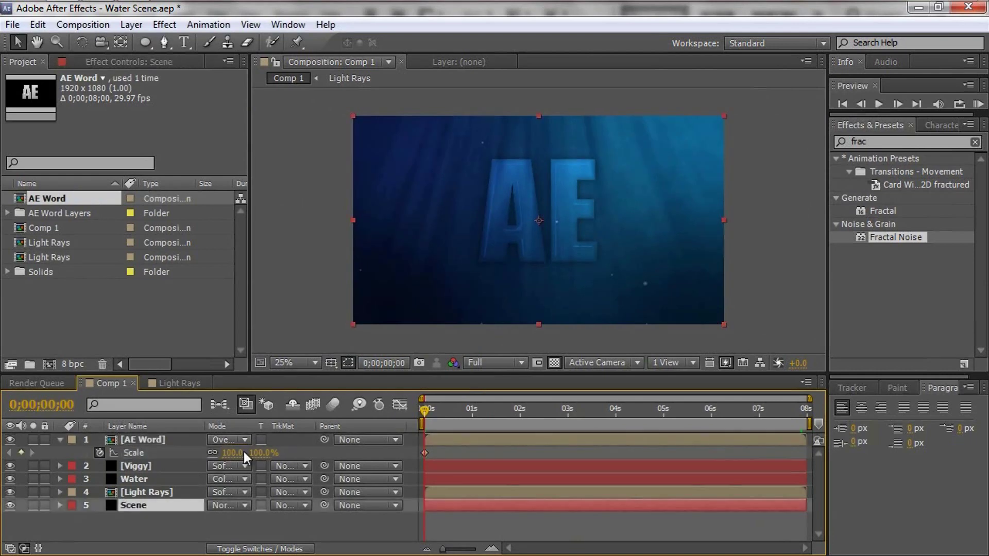
{"action": "left_click", "coordinate": [242, 453]}
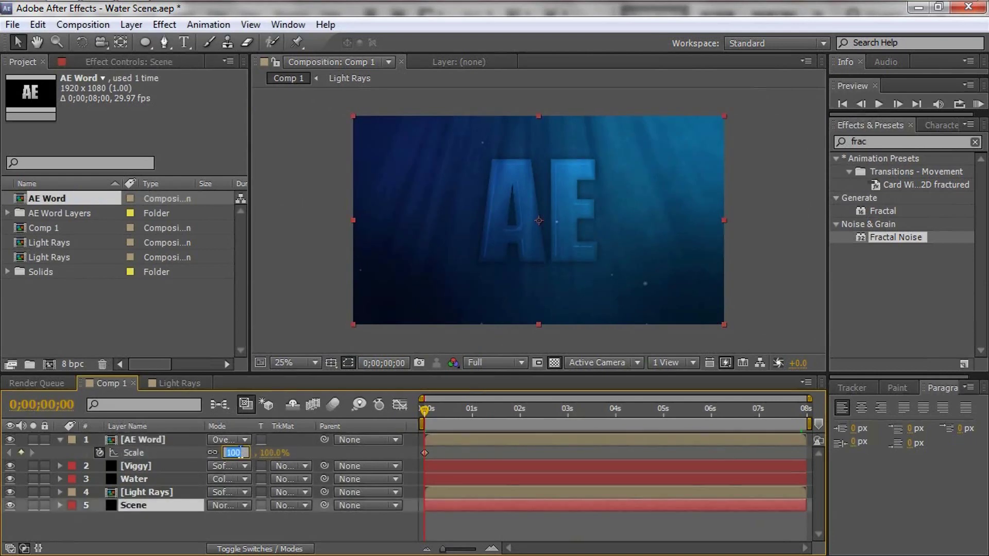
{"action": "type", "text": "50"}
{"action": "key", "text": "Return"}
Add a Scale keyframe of 144% to the AE Word layer at 0;00;07;29.
{"action": "left_click", "coordinate": [426, 410]}
{"action": "left_click_drag", "start_coordinate": [441, 412], "coordinate": [805, 423]}
{"action": "left_click_drag", "start_coordinate": [232, 453], "coordinate": [309, 462]}
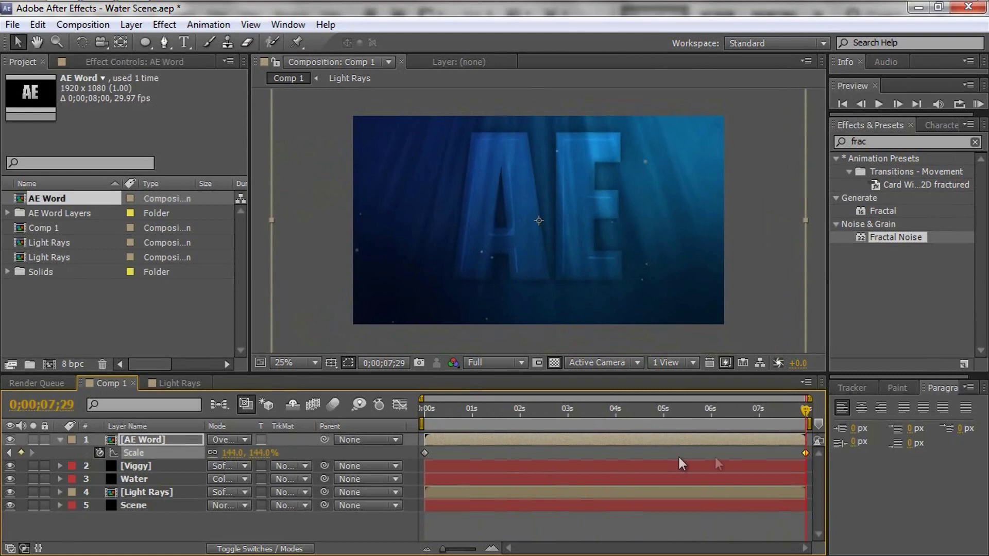
Add an Opacity keyframe of 0% to the AE Word layer at the start of the timeline.
{"action": "left_click_drag", "start_coordinate": [806, 414], "coordinate": [322, 423]}
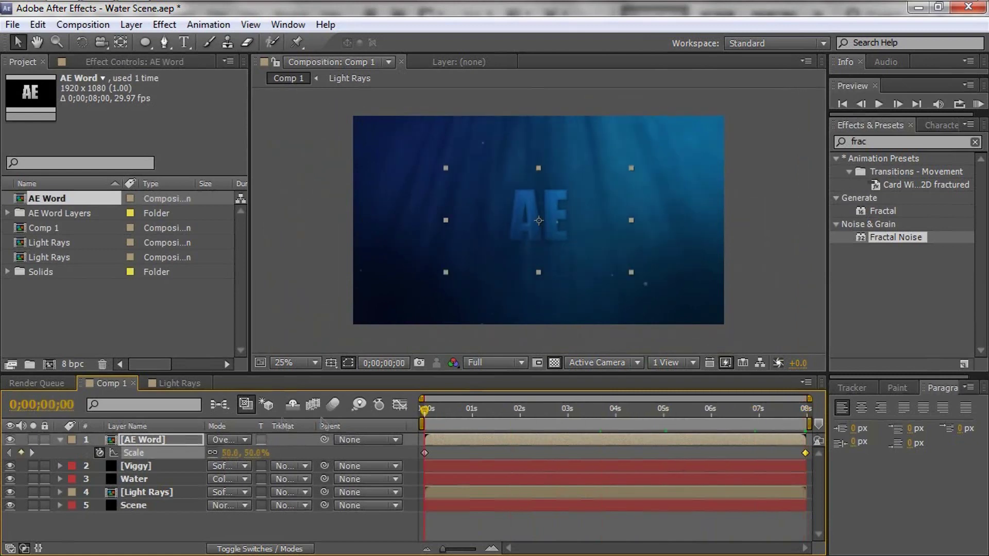
{"action": "left_click", "coordinate": [147, 438]}
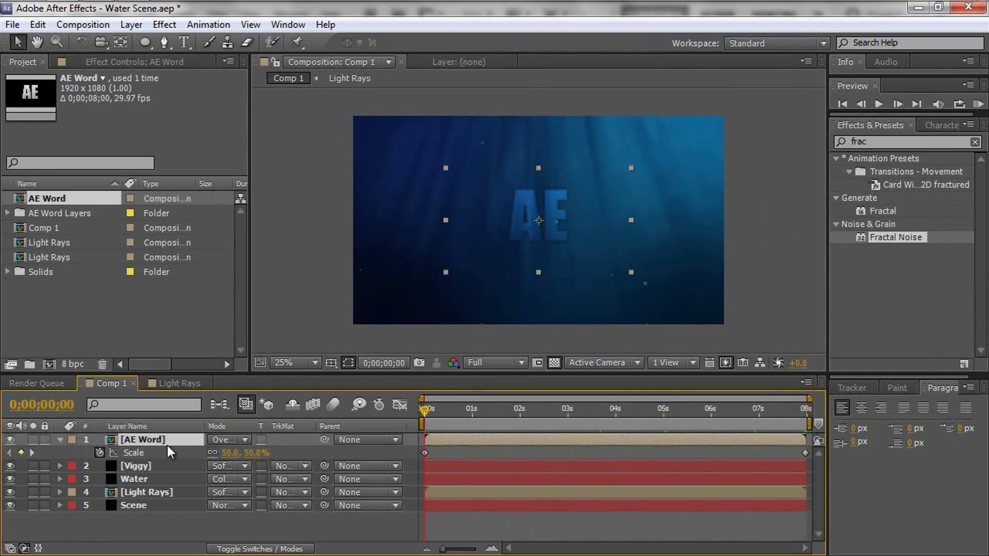
{"action": "key", "text": "t"}
{"action": "left_click", "coordinate": [100, 453]}
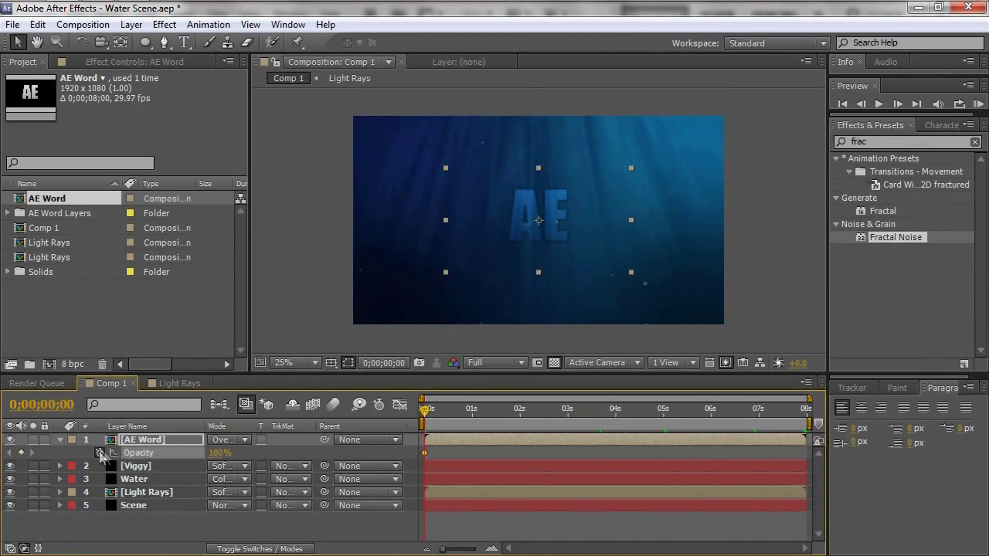
{"action": "left_click_drag", "start_coordinate": [212, 455], "coordinate": [90, 456]}
{"action": "left_click", "coordinate": [427, 411]}
{"action": "left_click_drag", "start_coordinate": [432, 412], "coordinate": [378, 415]}
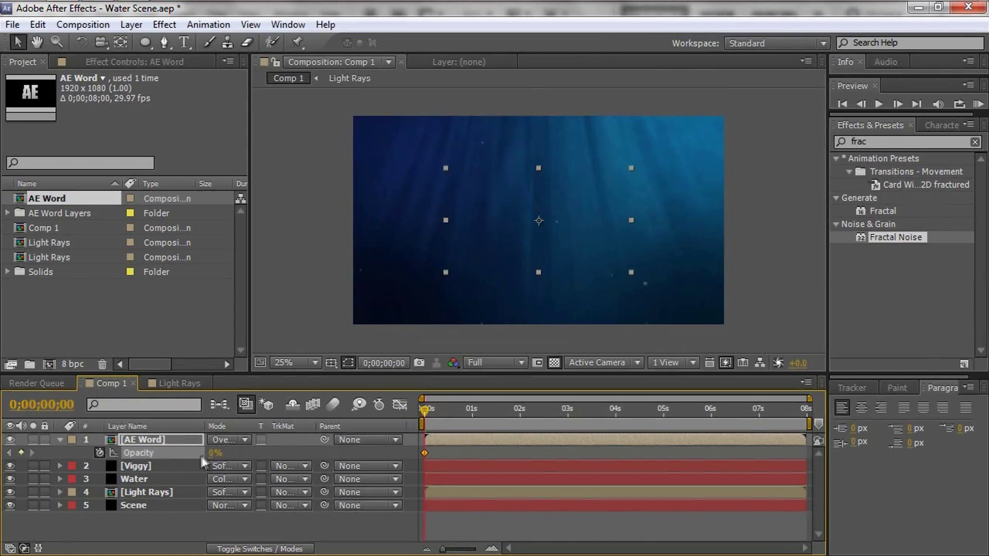
Add AE Word opacity keyframes of 100% at about 2 seconds and at 0;00;05;01, and of 0% at 0;00;07;29.
{"action": "left_click_drag", "start_coordinate": [423, 409], "coordinate": [521, 416]}
{"action": "left_click_drag", "start_coordinate": [212, 453], "coordinate": [552, 452]}
{"action": "left_click_drag", "start_coordinate": [521, 406], "coordinate": [665, 430]}
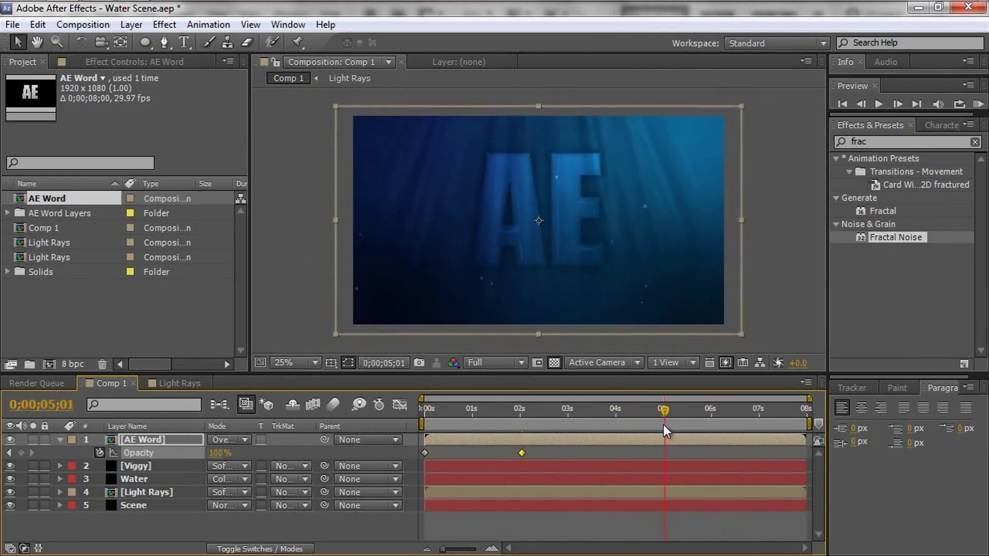
{"action": "left_click_drag", "start_coordinate": [245, 449], "coordinate": [233, 449]}
{"action": "left_click_drag", "start_coordinate": [665, 411], "coordinate": [807, 420]}
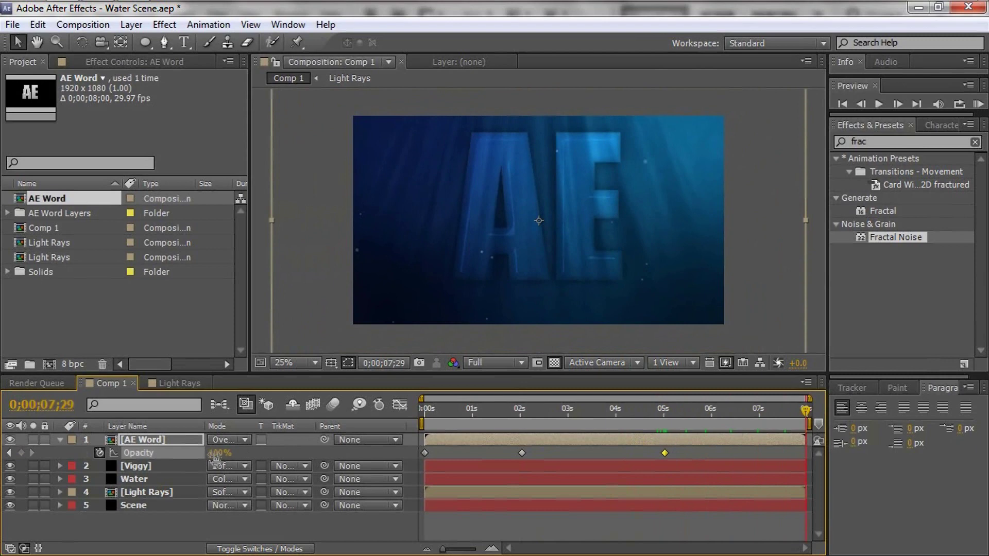
{"action": "left_click_drag", "start_coordinate": [215, 457], "coordinate": [72, 461]}
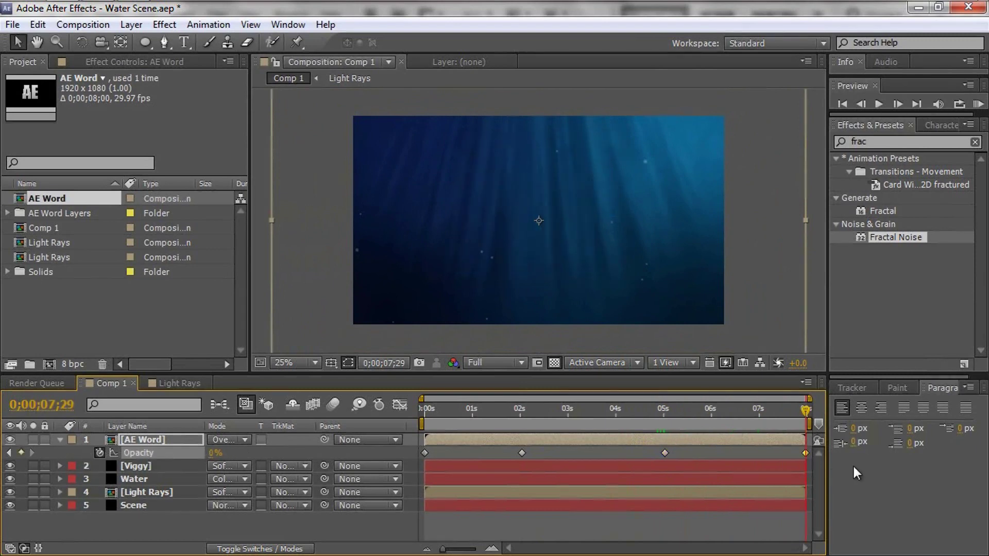
{"action": "left_click_drag", "start_coordinate": [805, 410], "coordinate": [716, 465]}
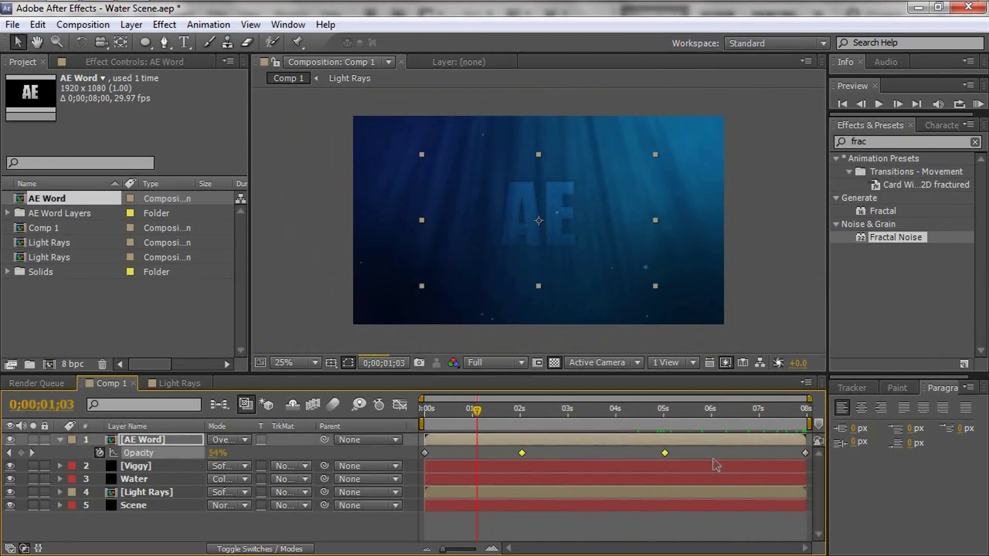
{"action": "right_click", "coordinate": [667, 453]}
{"action": "mouse_move", "coordinate": [668, 449]}
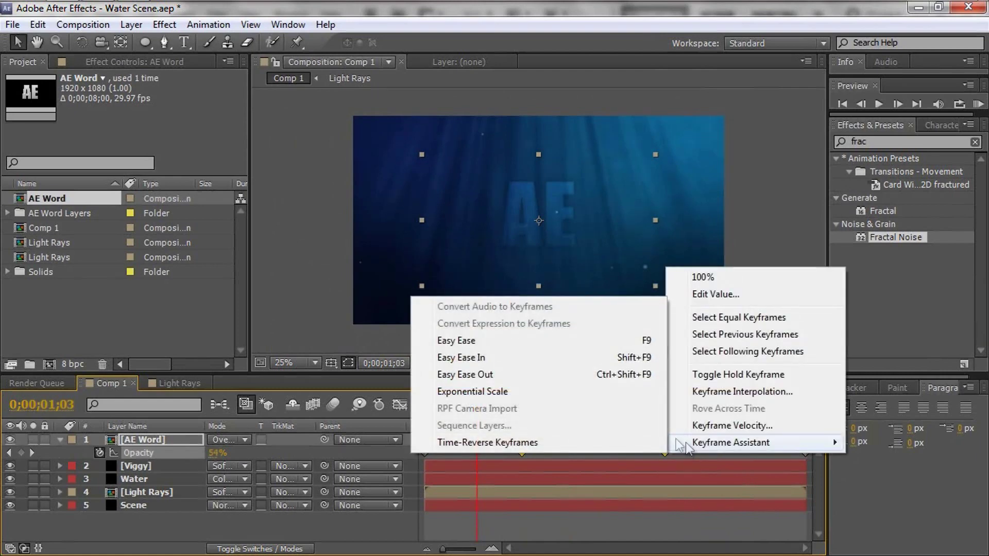
{"action": "left_click", "coordinate": [616, 484]}
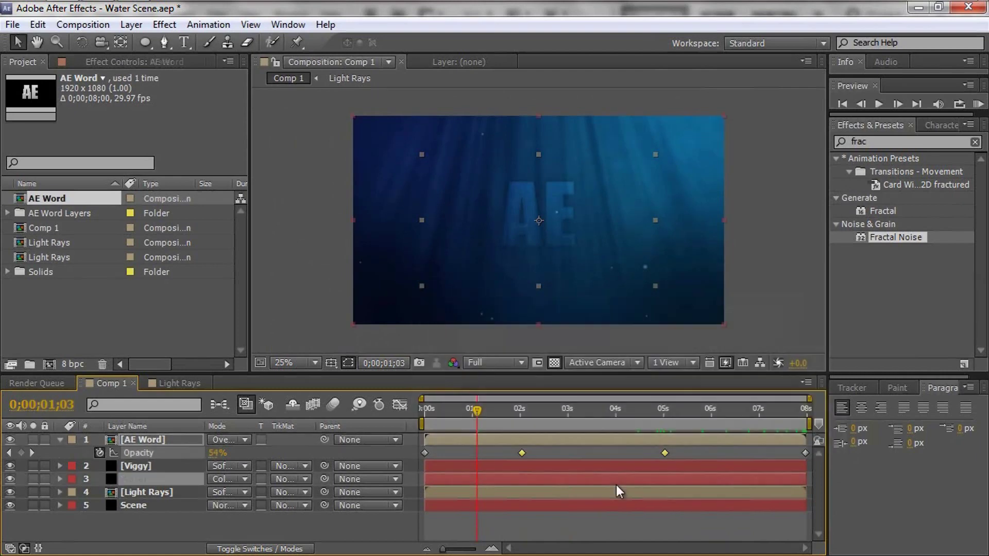
Apply Easy Ease to the last three Opacity keyframes of the AE Word layer.
{"action": "left_click_drag", "start_coordinate": [510, 449], "coordinate": [812, 459]}
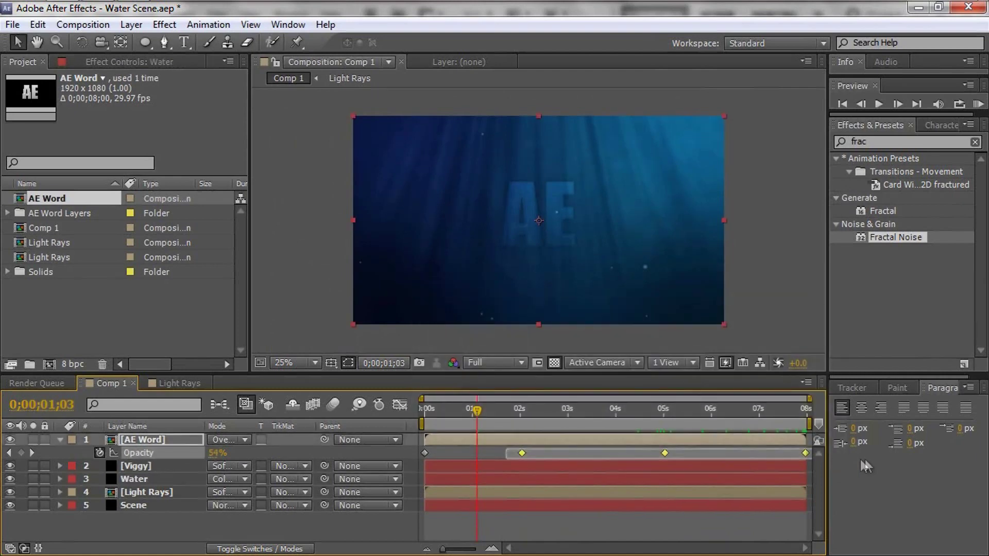
{"action": "right_click", "coordinate": [665, 453]}
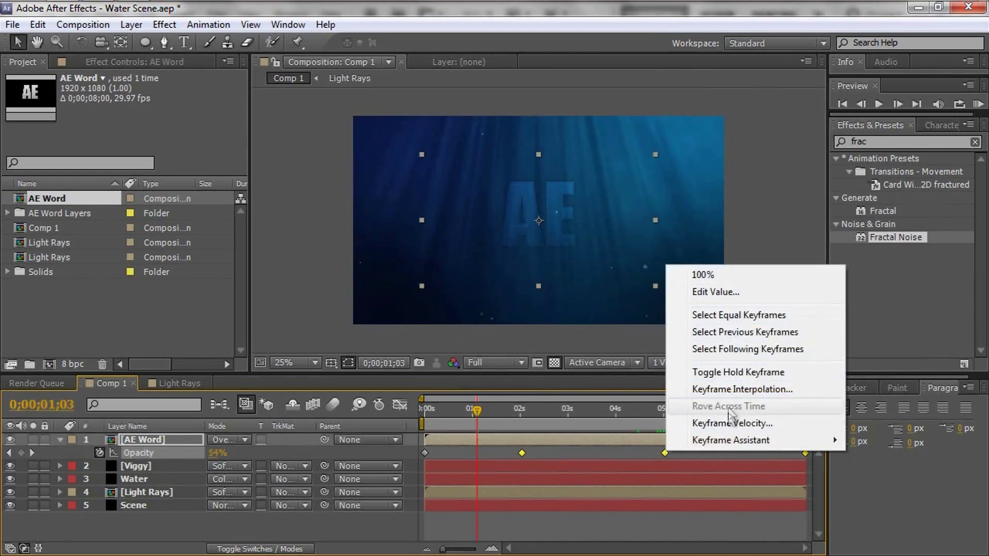
{"action": "mouse_move", "coordinate": [735, 439]}
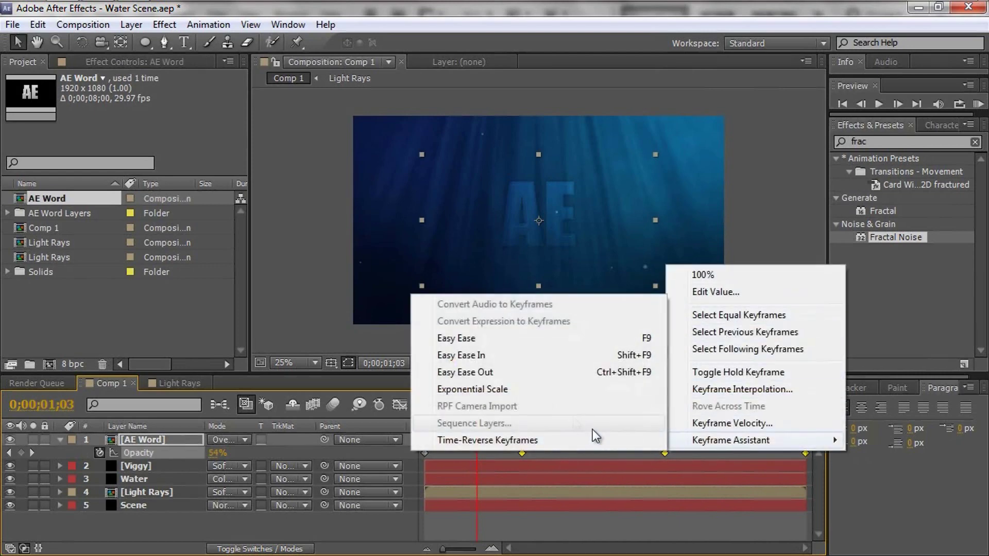
{"action": "left_click", "coordinate": [508, 343]}
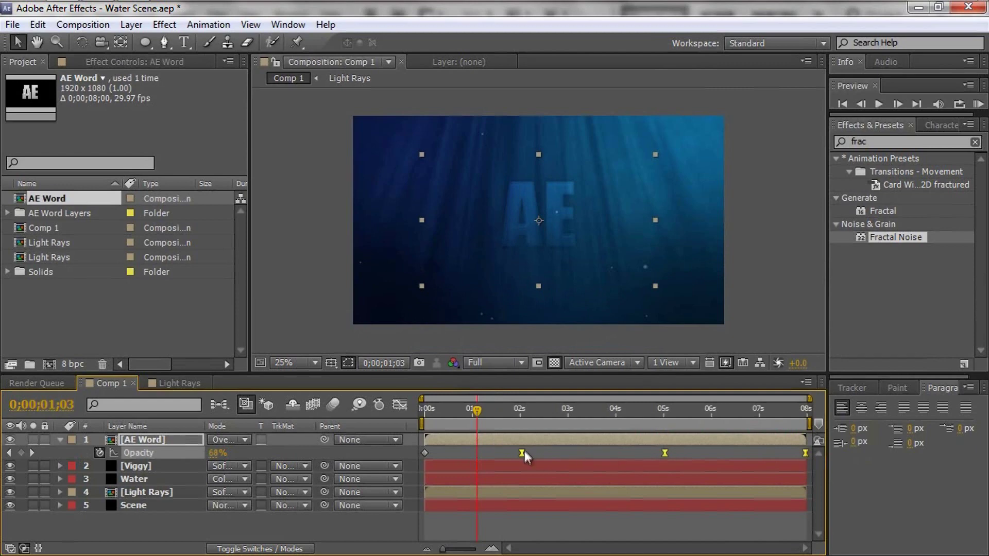
{"action": "left_click_drag", "start_coordinate": [474, 410], "coordinate": [506, 444]}
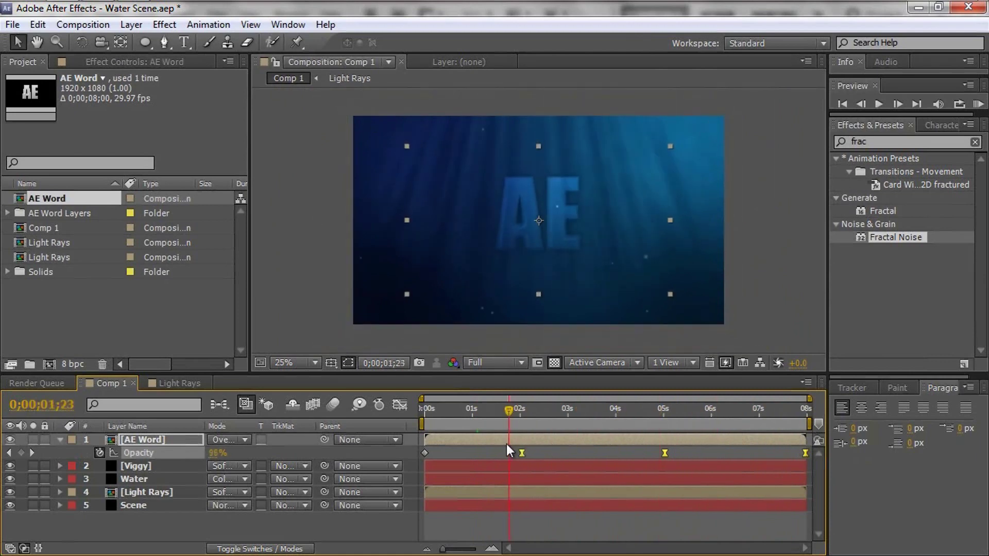
{"action": "left_click", "coordinate": [483, 461]}
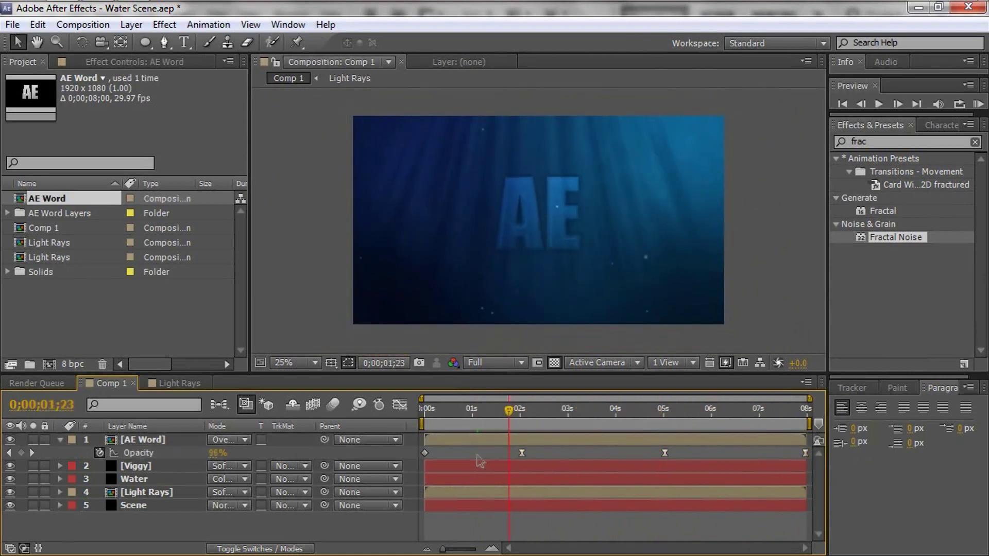
Apply the Turbulent Displace distortion effect to the AE Word layer.
{"action": "left_click", "coordinate": [145, 439]}
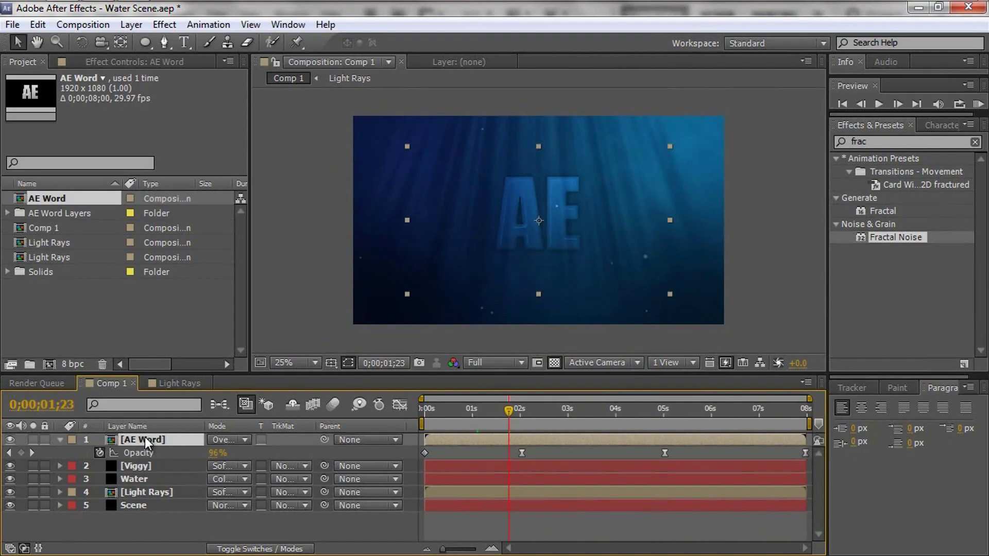
{"action": "left_click", "coordinate": [59, 439]}
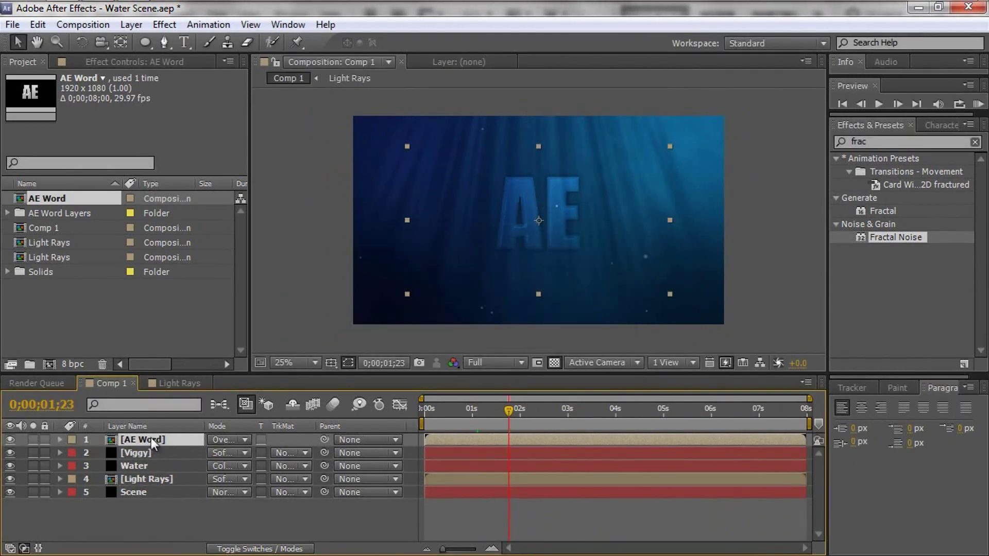
{"action": "left_click", "coordinate": [163, 25]}
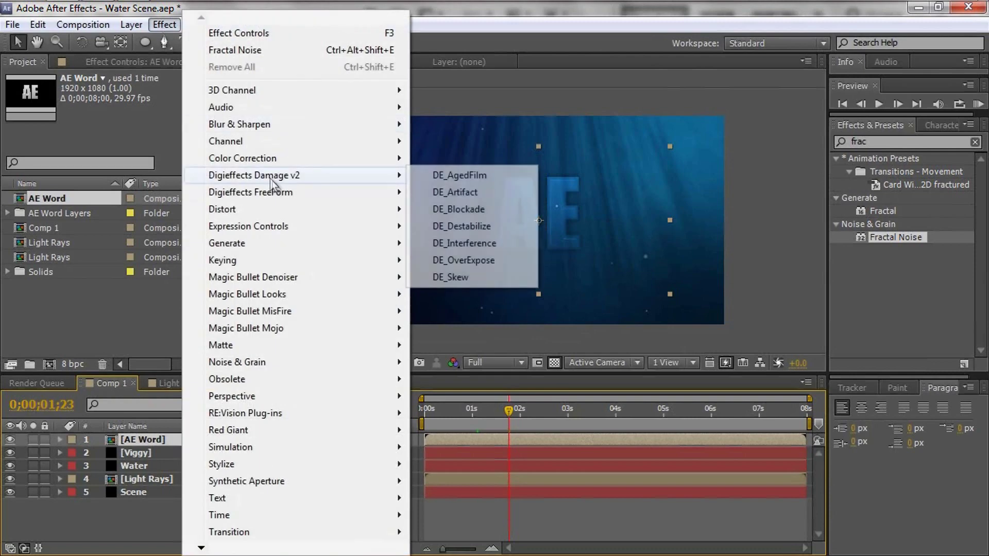
{"action": "mouse_move", "coordinate": [268, 476]}
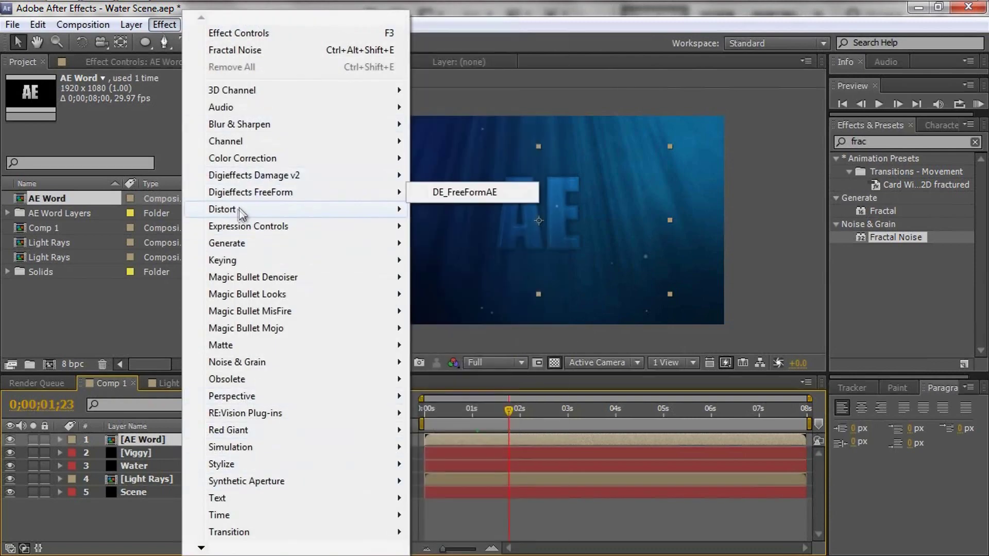
{"action": "mouse_move", "coordinate": [237, 209]}
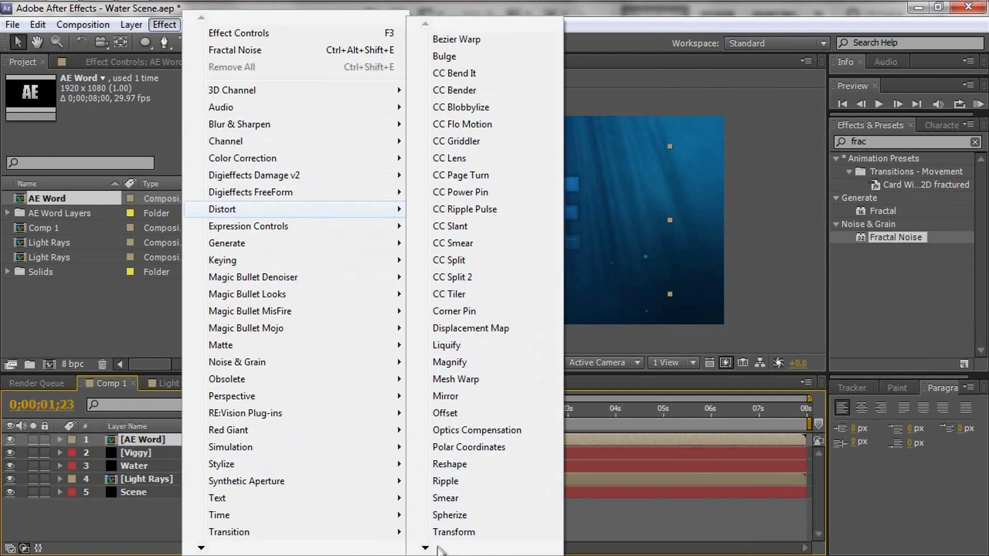
{"action": "mouse_move", "coordinate": [428, 549]}
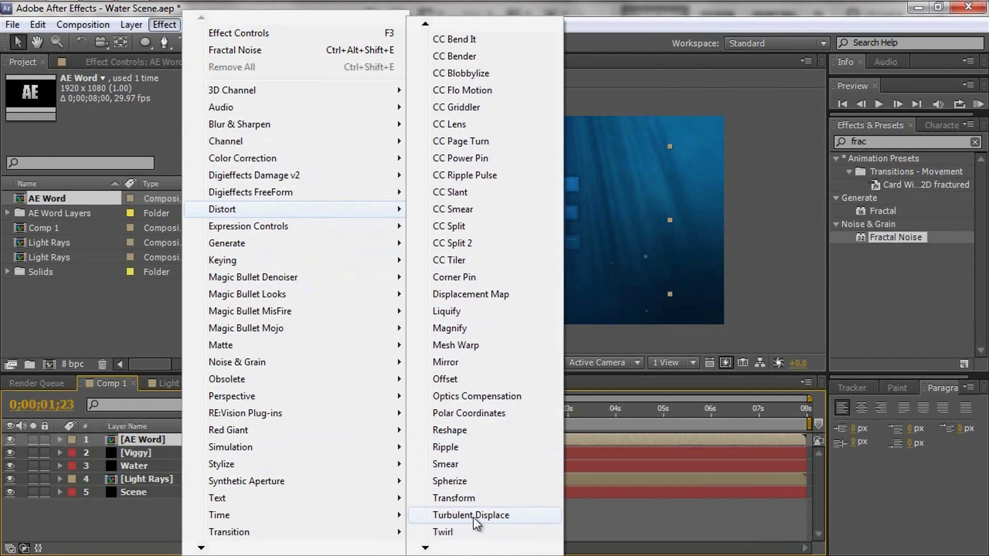
{"action": "left_click", "coordinate": [474, 517]}
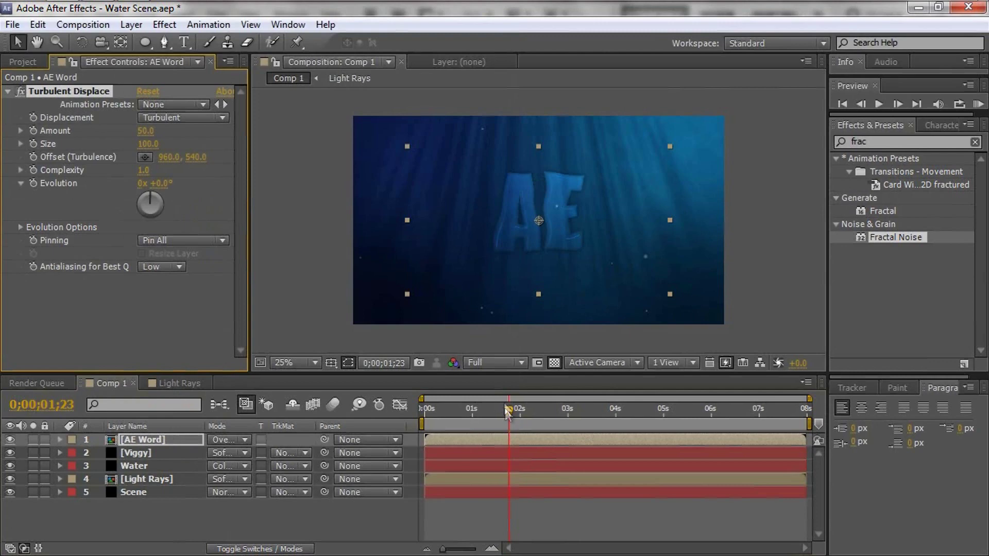
Add a Turbulent Displace Amount keyframe of 18 at the start of the timeline.
{"action": "left_click_drag", "start_coordinate": [488, 420], "coordinate": [424, 422]}
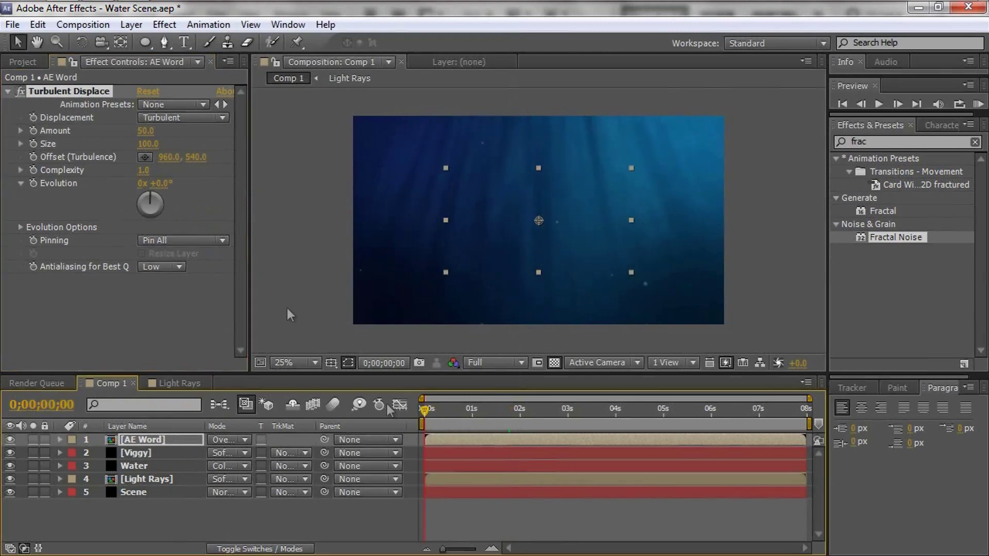
{"action": "left_click_drag", "start_coordinate": [141, 135], "coordinate": [128, 132]}
{"action": "left_click", "coordinate": [140, 132]}
{"action": "type", "text": "18"}
{"action": "key", "text": "Return"}
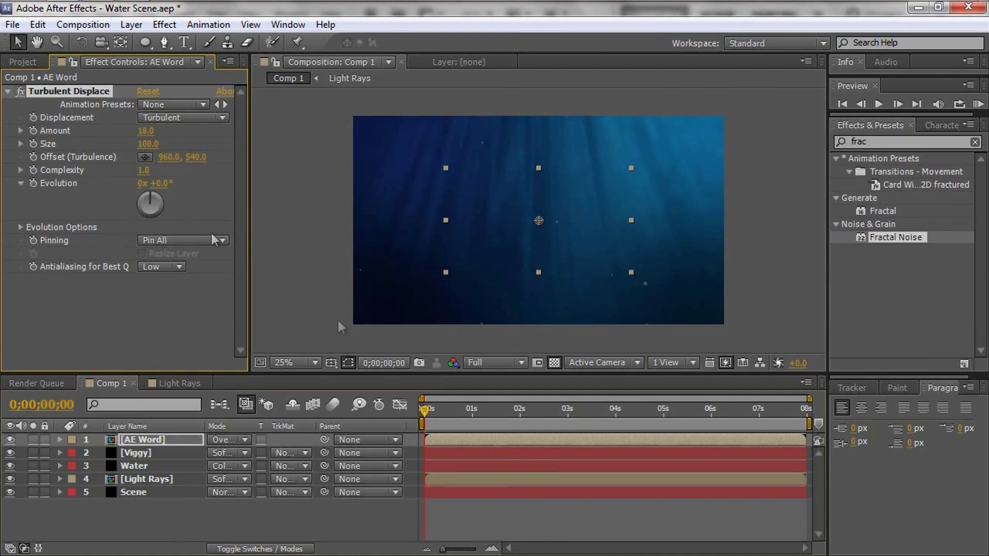
{"action": "left_click", "coordinate": [81, 131]}
{"action": "left_click", "coordinate": [423, 412]}
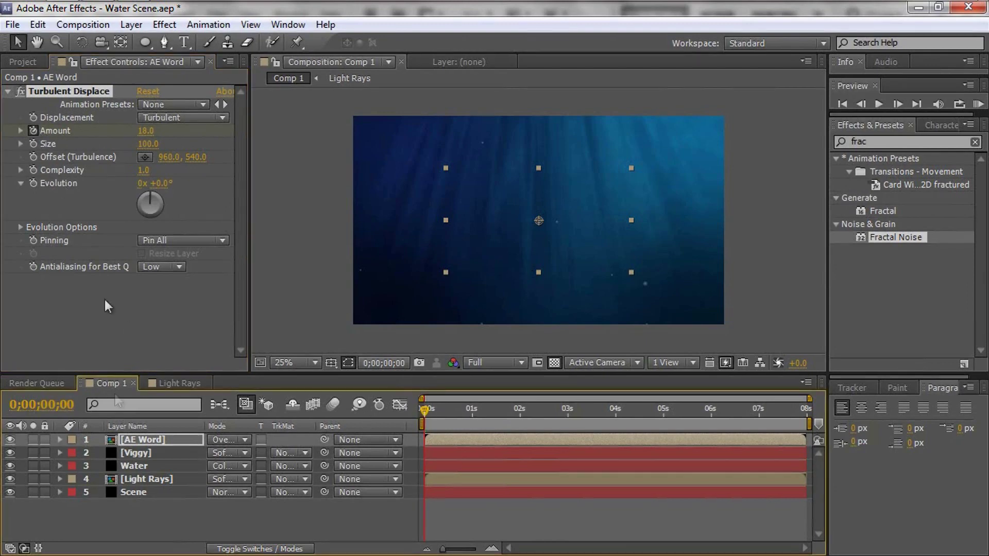
Add a Turbulent Displace Evolution keyframe of 0x+0.0° at the start of the timeline and set Complexity to 2.1.
{"action": "left_click", "coordinate": [61, 440]}
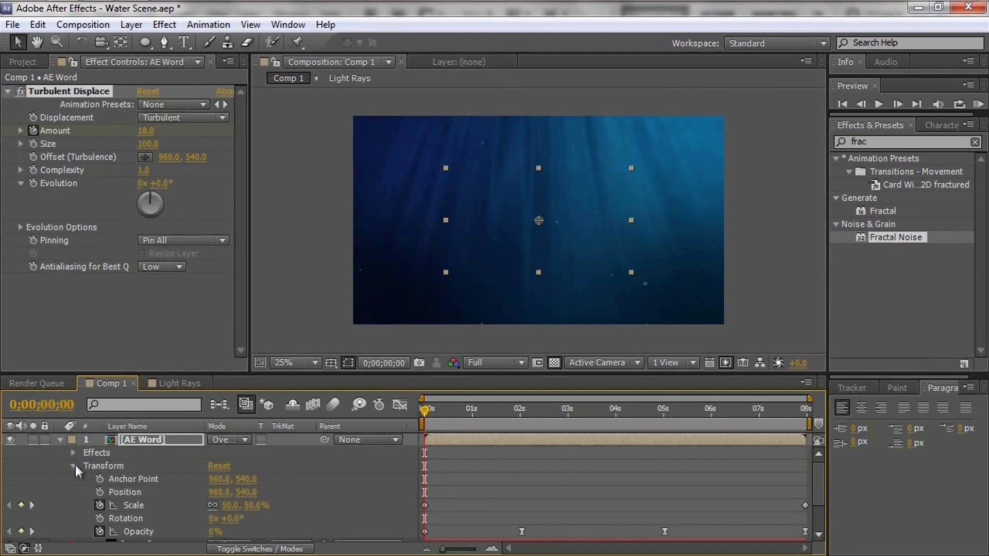
{"action": "left_click", "coordinate": [73, 453]}
{"action": "left_click", "coordinate": [73, 479]}
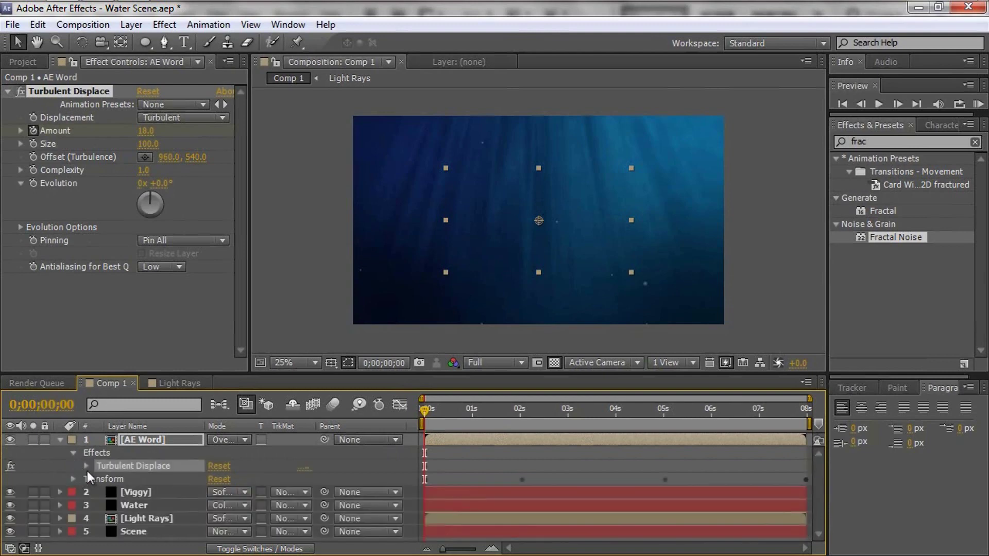
{"action": "left_click", "coordinate": [86, 466]}
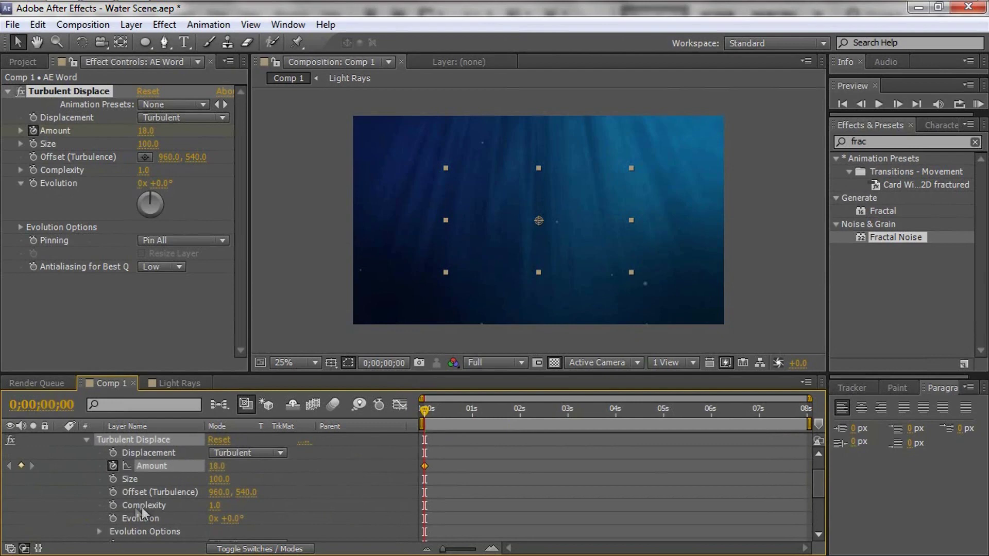
{"action": "left_click", "coordinate": [112, 518]}
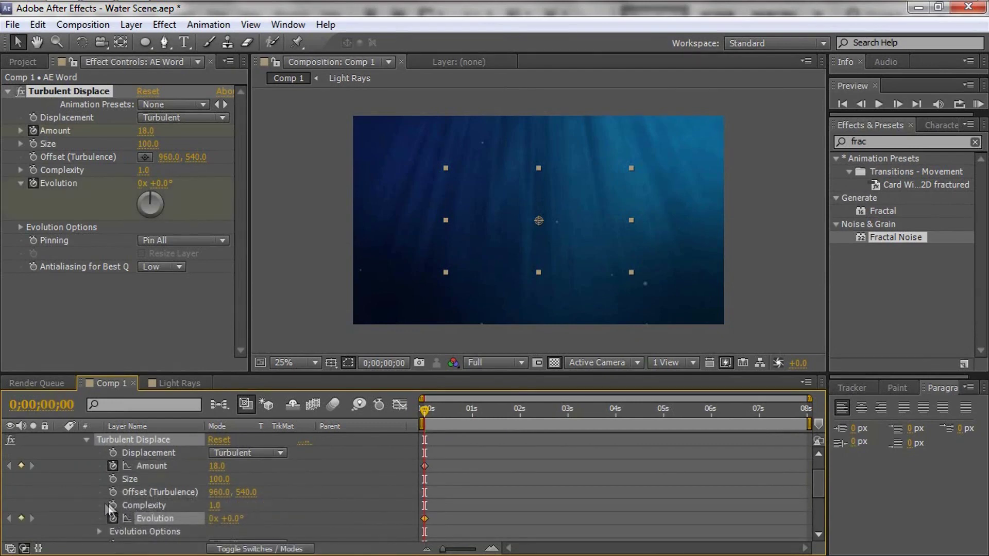
{"action": "left_click_drag", "start_coordinate": [214, 510], "coordinate": [224, 509]}
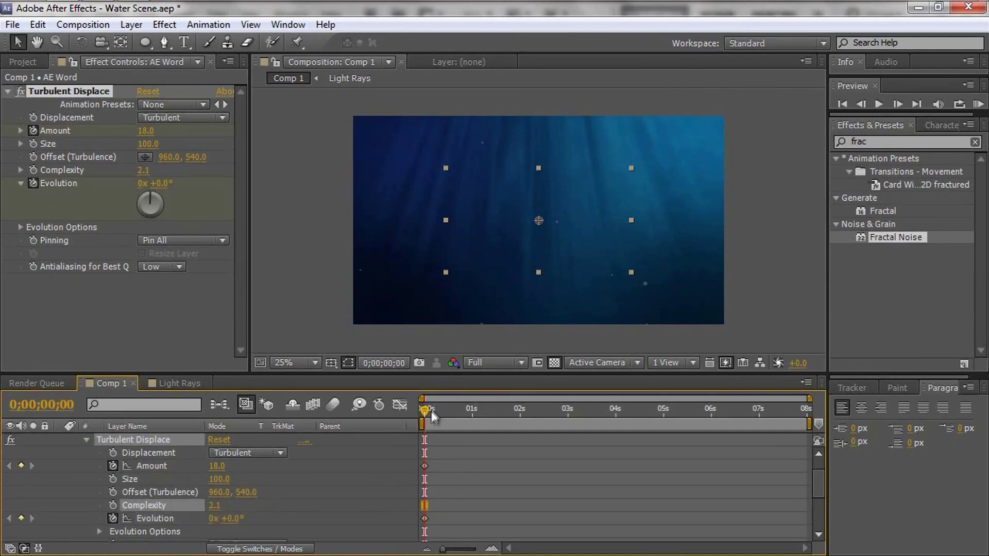
Add a Turbulent Displace Amount keyframe of 1 at 0;00;03;00.
{"action": "left_click_drag", "start_coordinate": [426, 412], "coordinate": [567, 412]}
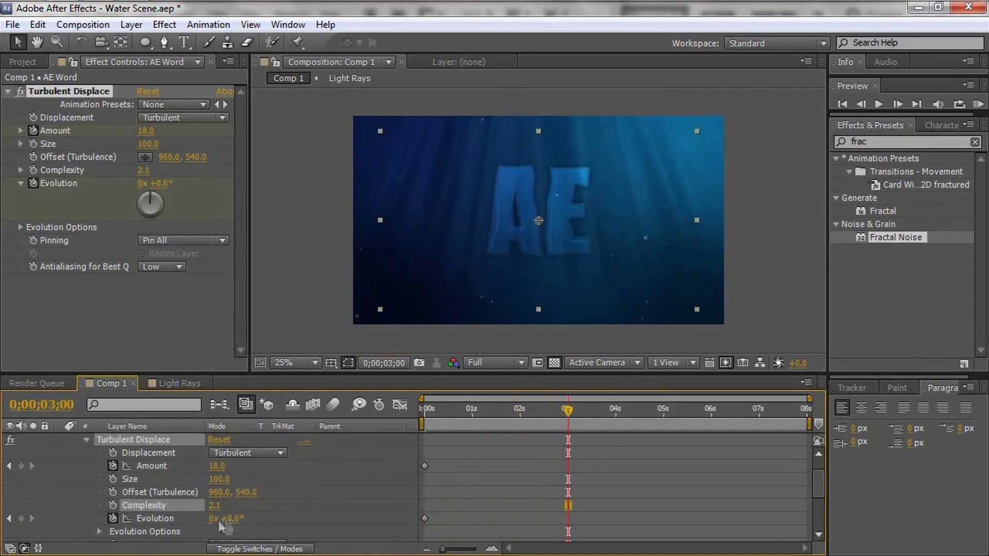
{"action": "left_click", "coordinate": [216, 466]}
{"action": "type", "text": "1"}
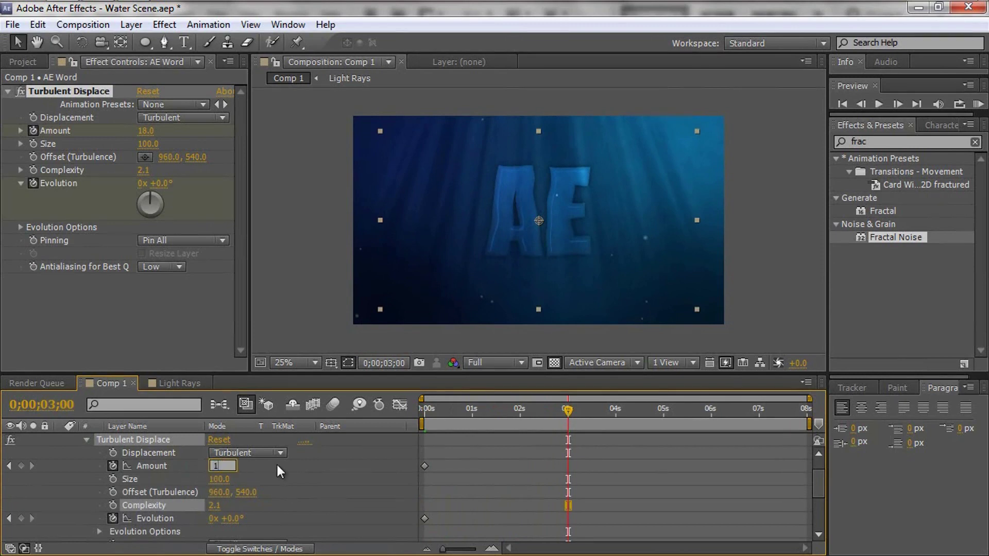
{"action": "key", "text": "Return"}
Add Turbulent Displace Amount keyframes of 12 at 0;00;05;00 and 52 at 0;00;07;29.
{"action": "left_click_drag", "start_coordinate": [576, 412], "coordinate": [664, 413]}
{"action": "left_click_drag", "start_coordinate": [214, 469], "coordinate": [223, 466]}
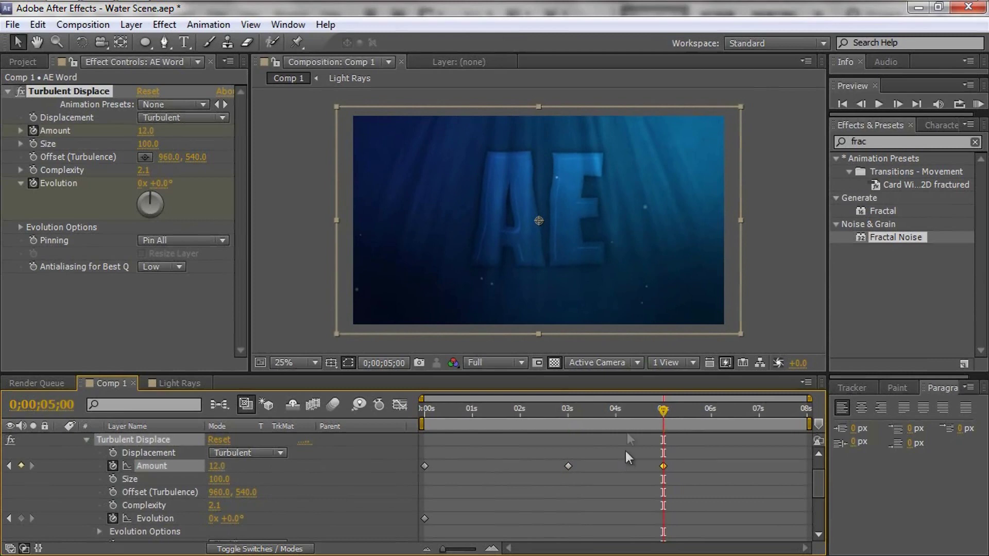
{"action": "left_click_drag", "start_coordinate": [663, 414], "coordinate": [806, 412]}
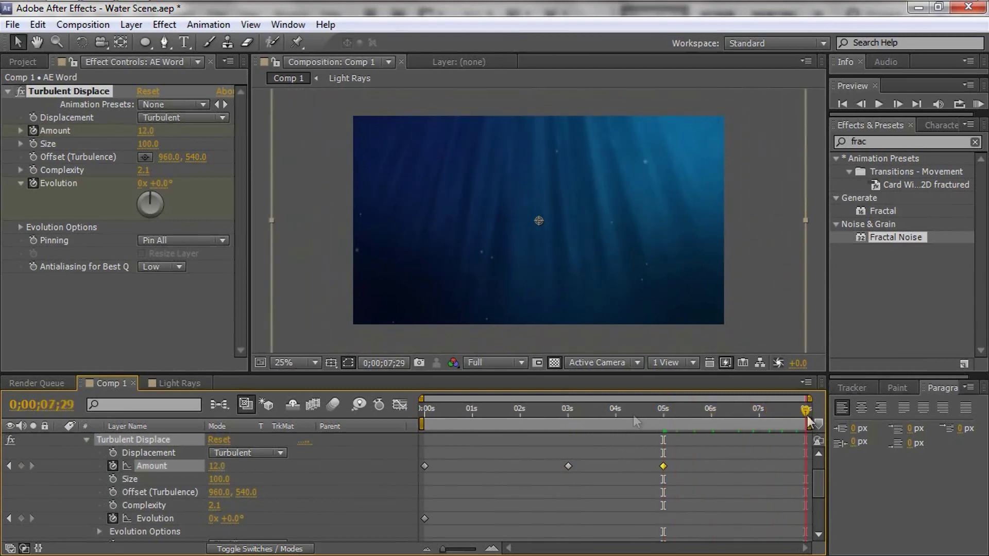
{"action": "left_click_drag", "start_coordinate": [216, 466], "coordinate": [231, 468]}
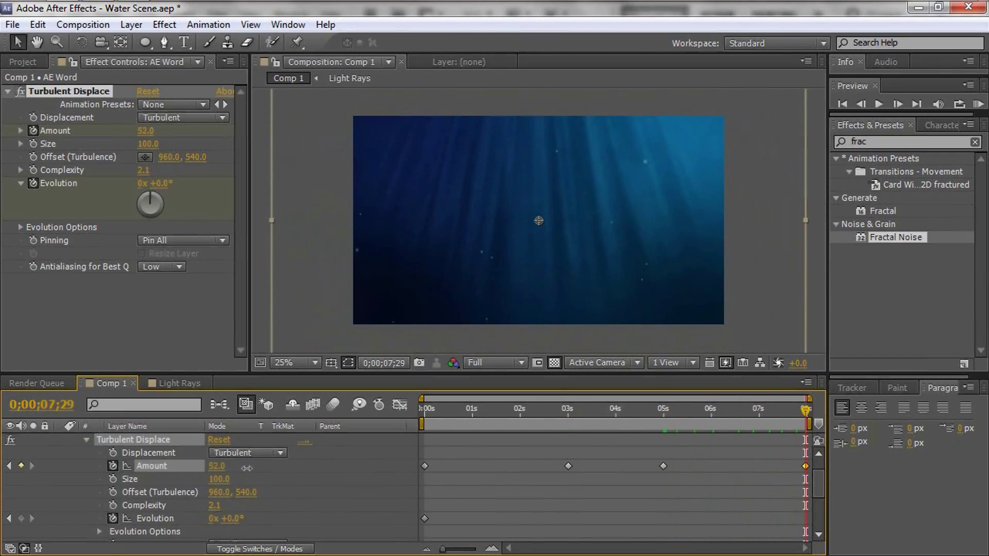
Add a Turbulent Displace Evolution keyframe of 3 revolutions at 0;00;07;29 and check the distortion around 2 seconds.
{"action": "left_click_drag", "start_coordinate": [799, 414], "coordinate": [359, 419]}
{"action": "left_click", "coordinate": [425, 519]}
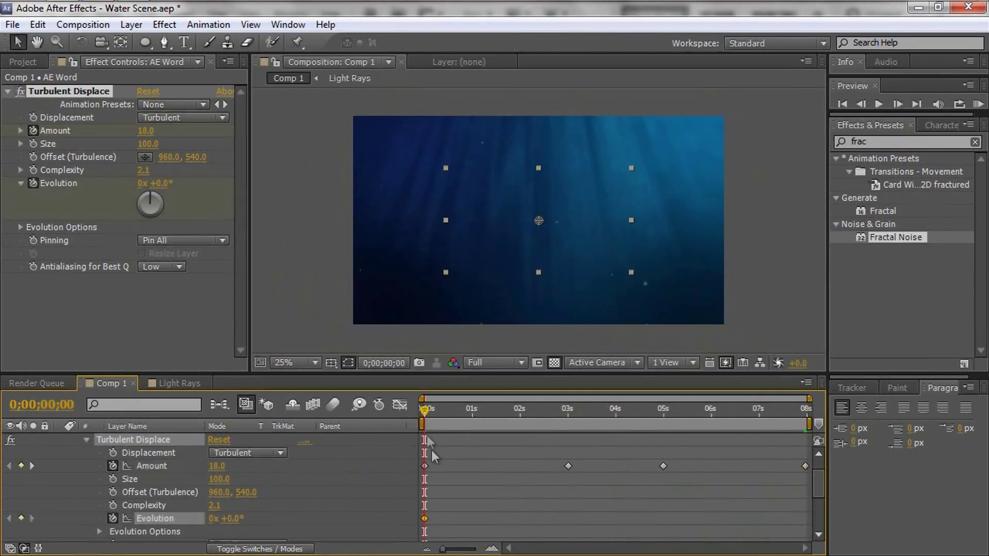
{"action": "left_click_drag", "start_coordinate": [424, 413], "coordinate": [536, 423]}
{"action": "key", "text": "End"}
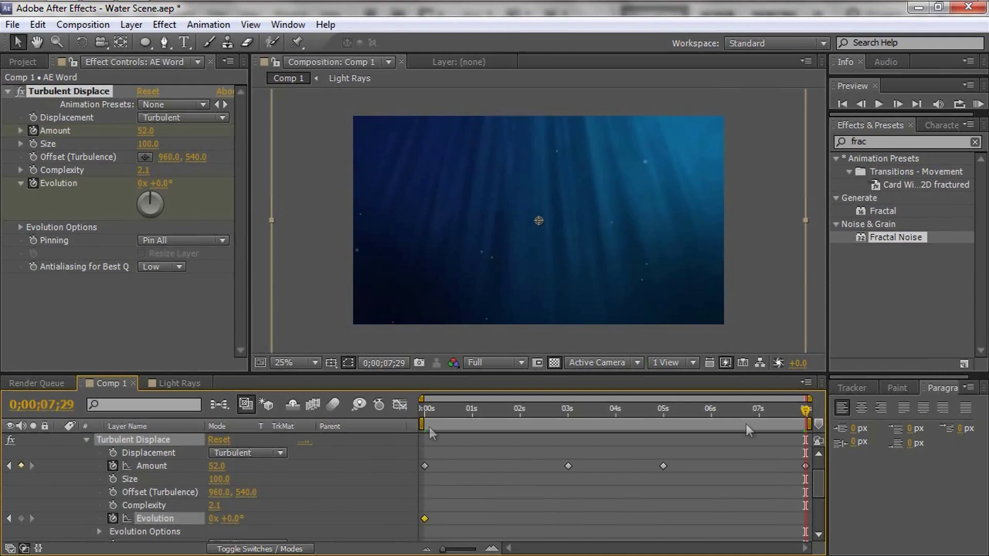
{"action": "left_click", "coordinate": [212, 519]}
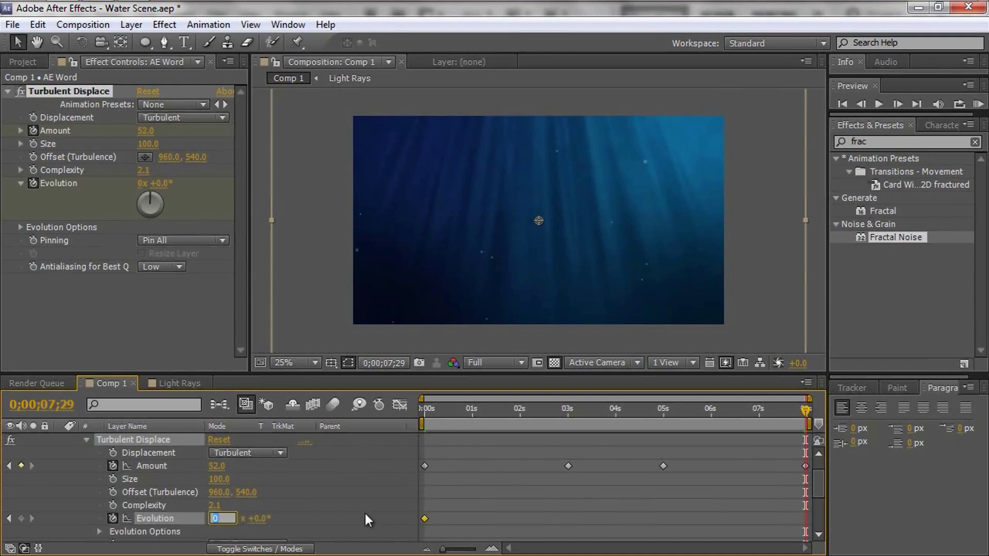
{"action": "type", "text": "3"}
{"action": "key", "text": "Return"}
{"action": "left_click_drag", "start_coordinate": [506, 402], "coordinate": [547, 453]}
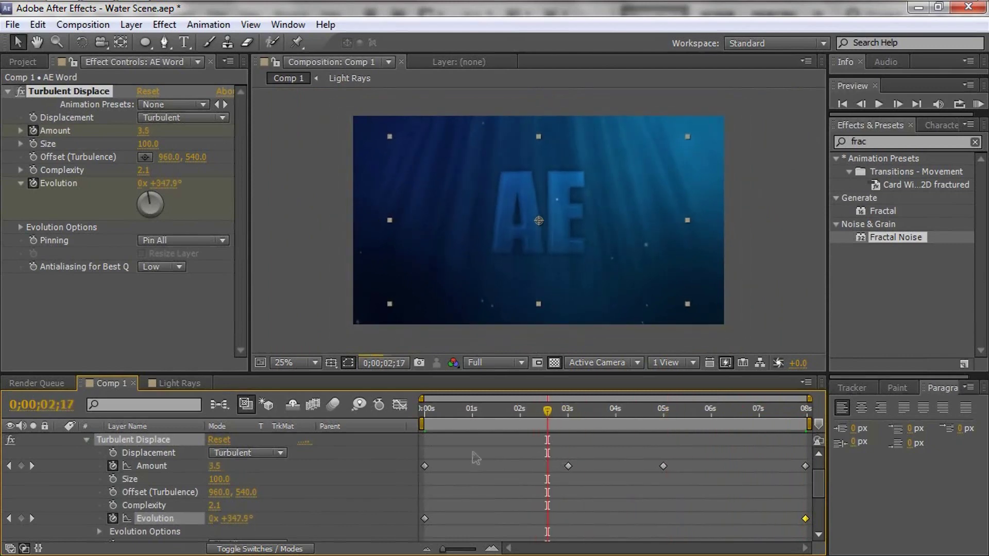
Apply Easy Ease to the last three Turbulent Displace Amount keyframes and review the title's distortion near 0;00;01;24.
{"action": "left_click_drag", "start_coordinate": [468, 444], "coordinate": [812, 484]}
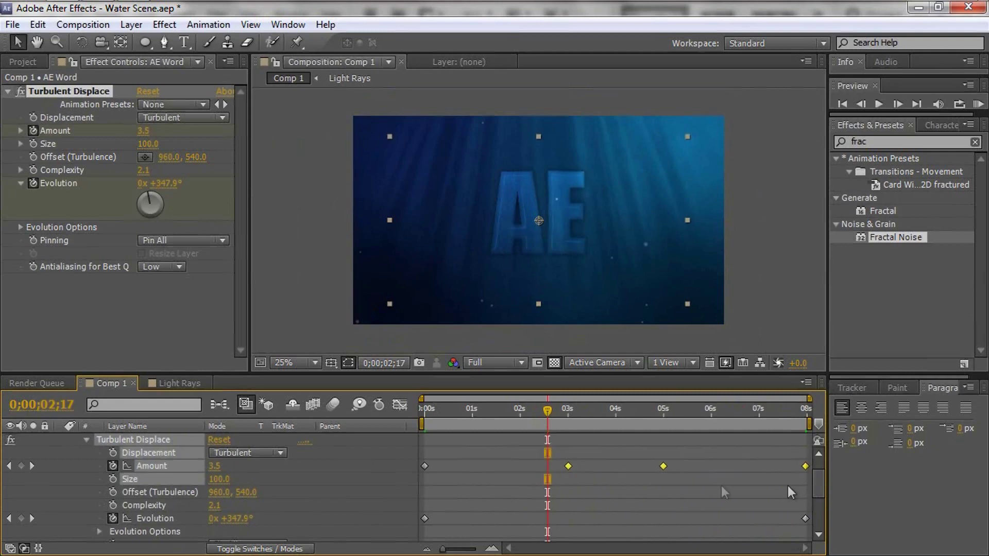
{"action": "right_click", "coordinate": [568, 466]}
{"action": "mouse_move", "coordinate": [644, 456]}
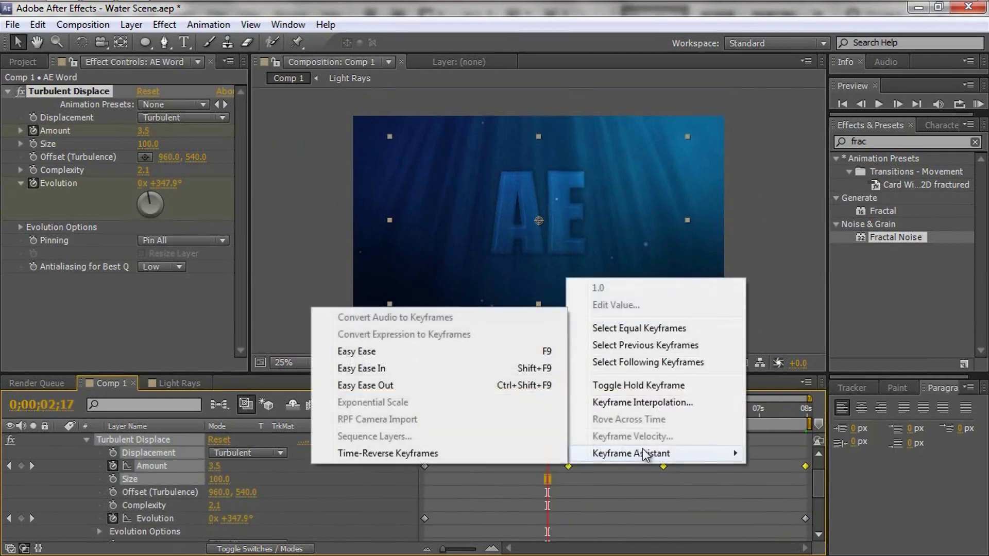
{"action": "left_click", "coordinate": [481, 347]}
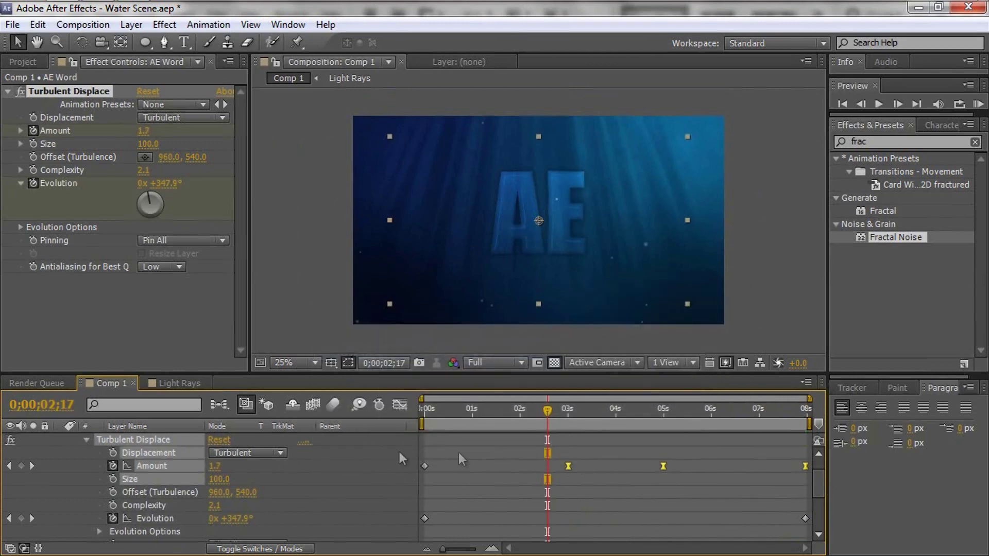
{"action": "left_click_drag", "start_coordinate": [548, 411], "coordinate": [508, 450]}
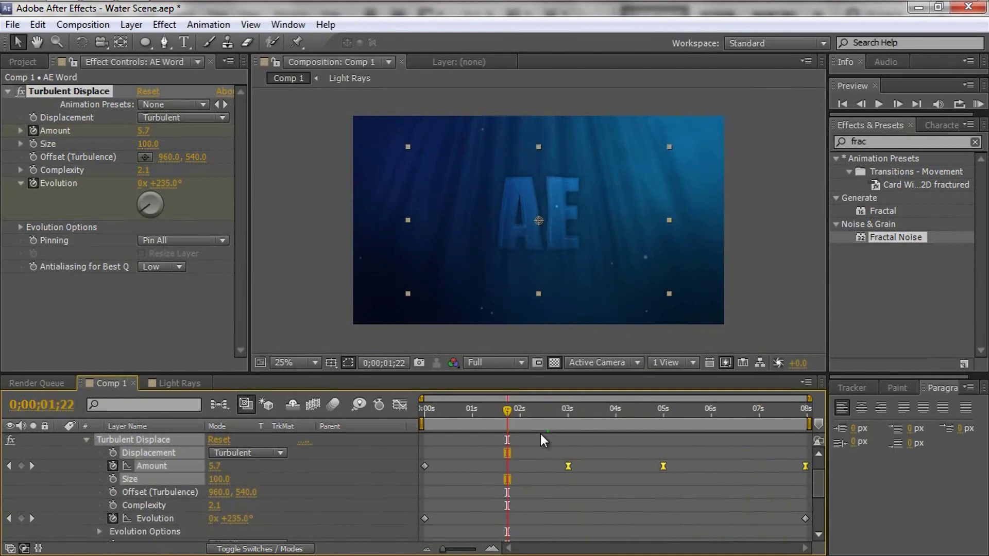
{"action": "mouse_move", "coordinate": [514, 419]}
{"action": "left_mouse_down"}
{"action": "mouse_move", "coordinate": [814, 428]}
{"action": "mouse_move", "coordinate": [510, 432]}
{"action": "left_mouse_up"}
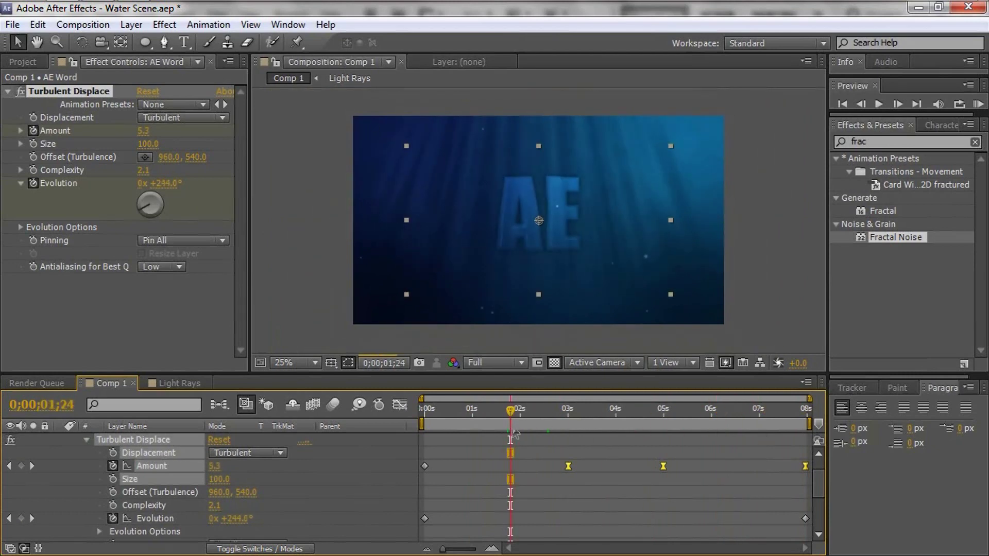